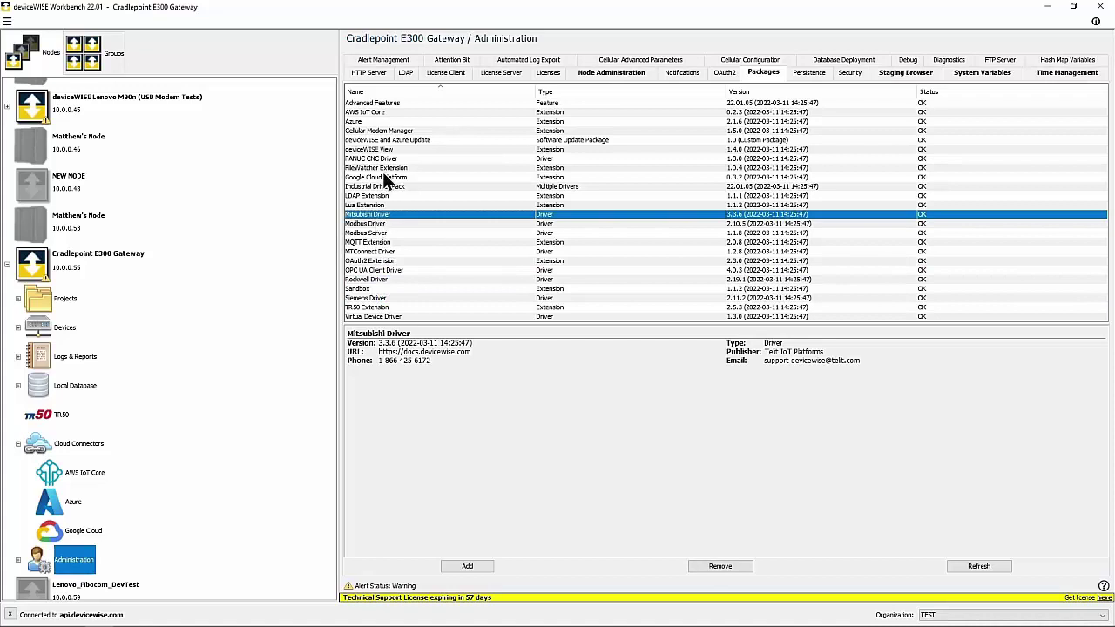
- Review the details of the installed driver and extension packages, including FANUC CNC, Modbus, MQTT, MTConnect, OPC UA Client, OAuth2 and LDAP
{"action": "left_click", "coordinate": [416, 162]}
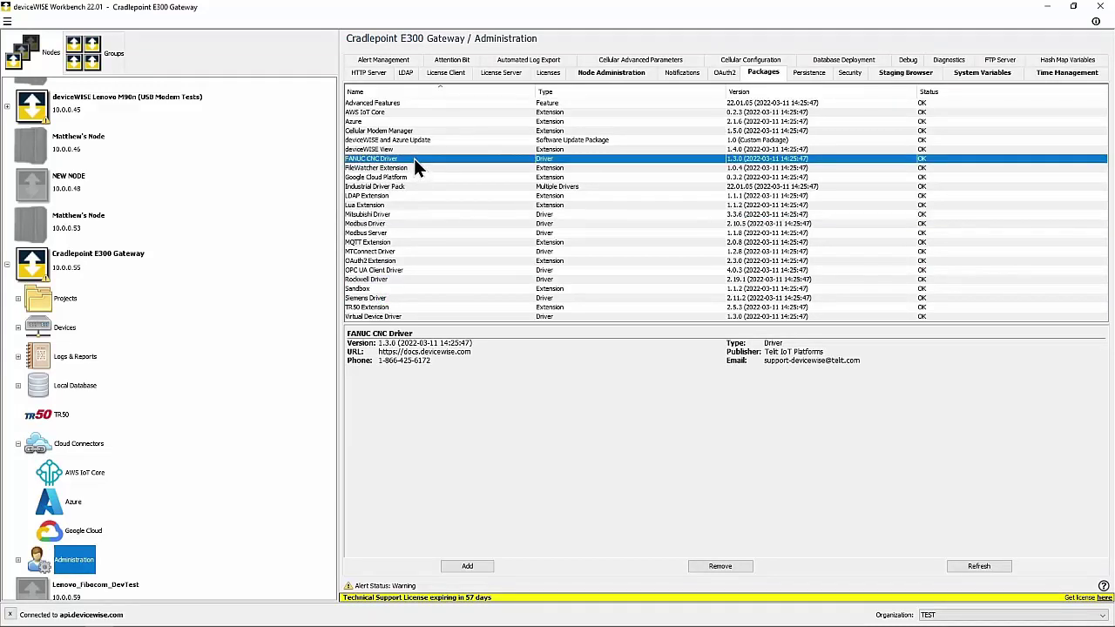
{"action": "left_click", "coordinate": [410, 224]}
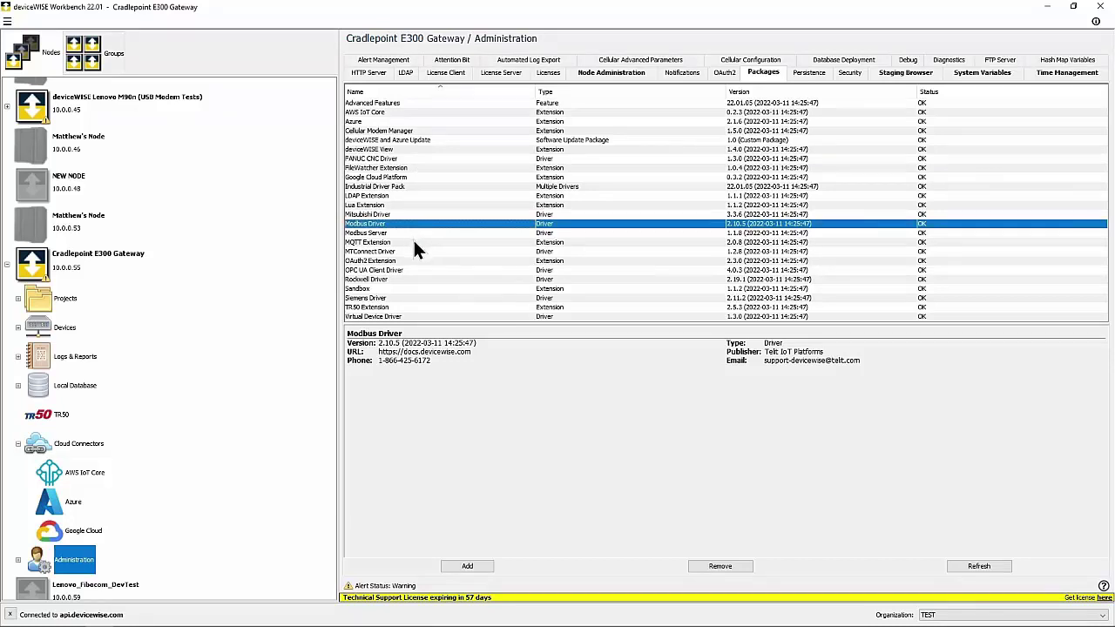
{"action": "left_click", "coordinate": [413, 243]}
{"action": "left_click", "coordinate": [409, 251]}
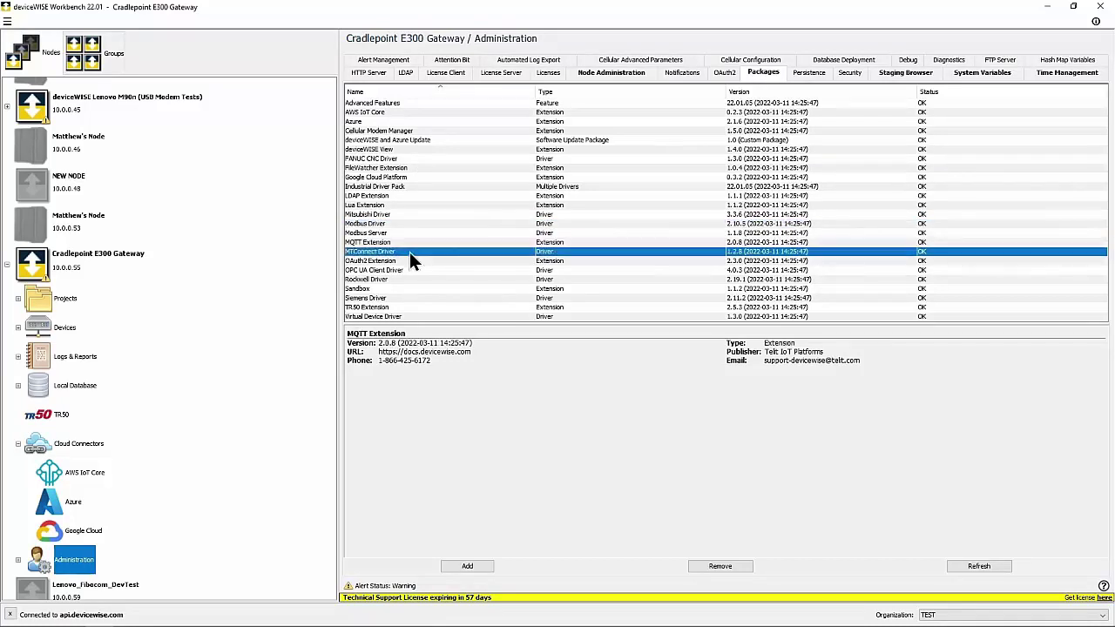
{"action": "left_click", "coordinate": [407, 271]}
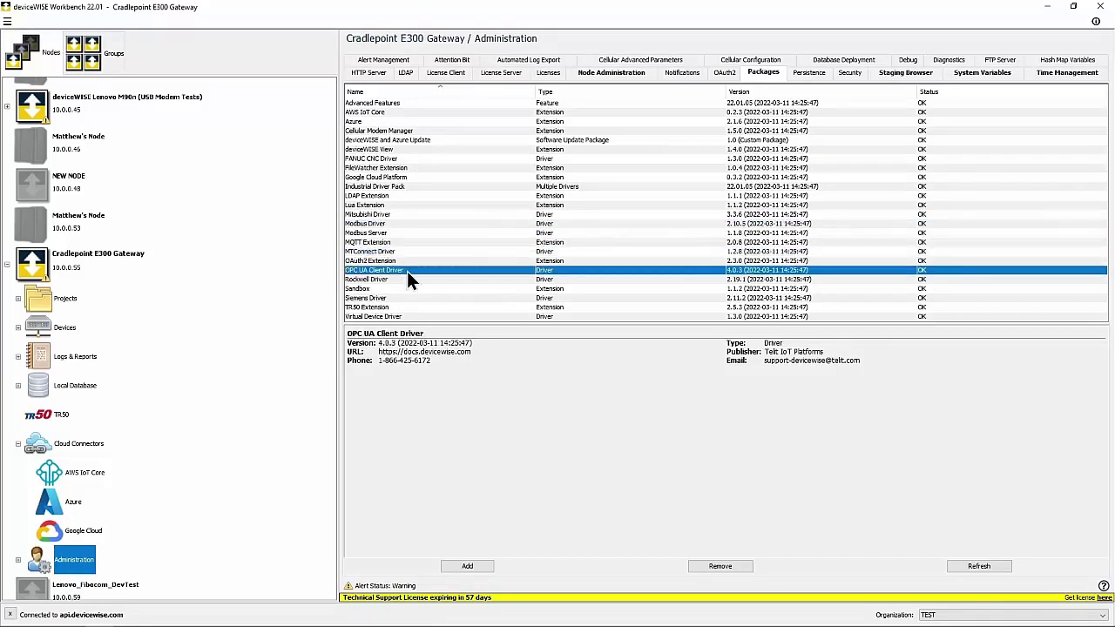
{"action": "left_click", "coordinate": [406, 262]}
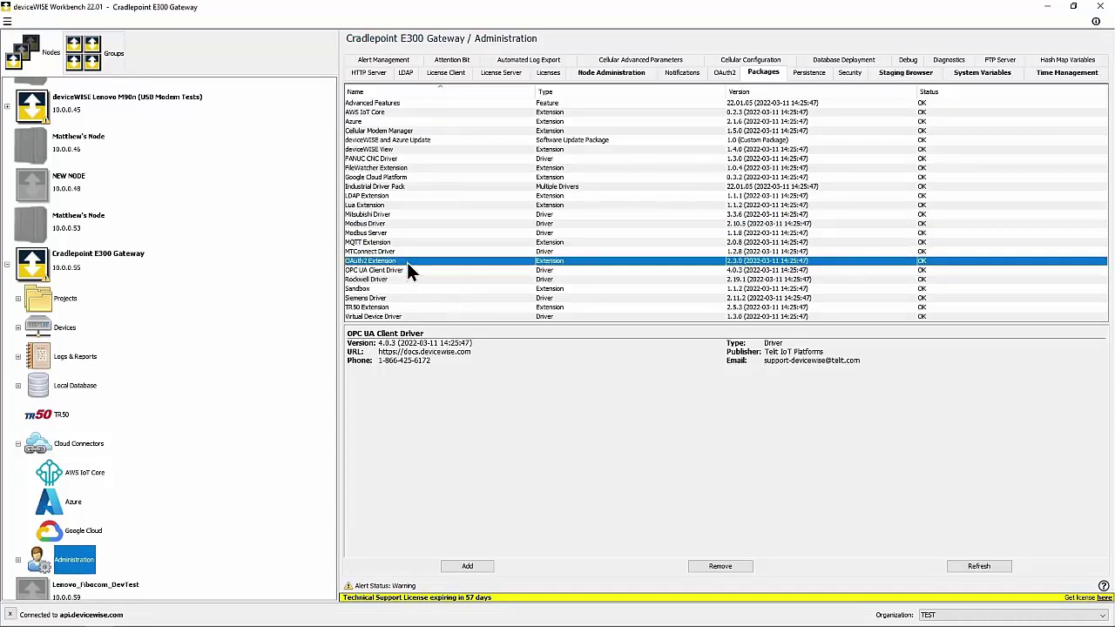
{"action": "left_click", "coordinate": [394, 197]}
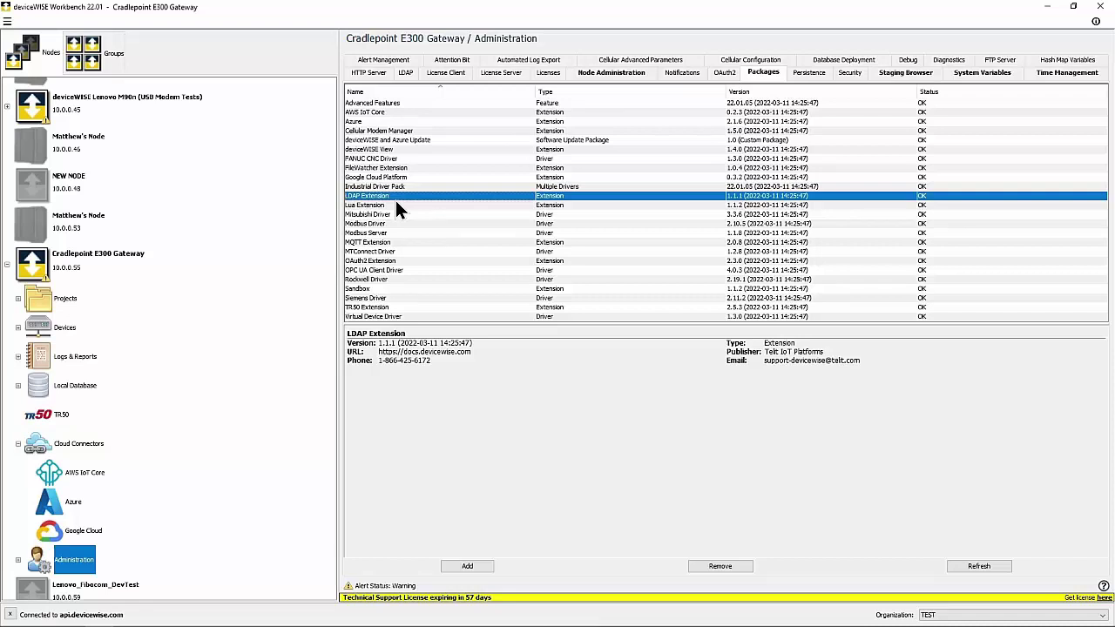
- Start a new device definition on the Cradlepoint E300 Gateway
{"action": "left_click", "coordinate": [74, 328]}
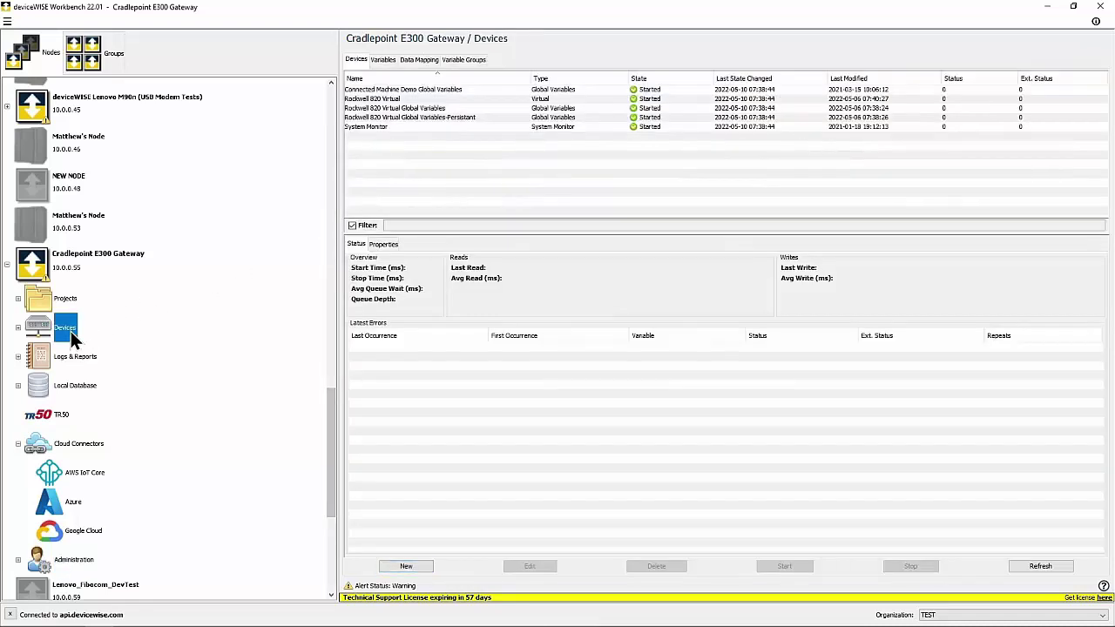
{"action": "left_click", "coordinate": [423, 566]}
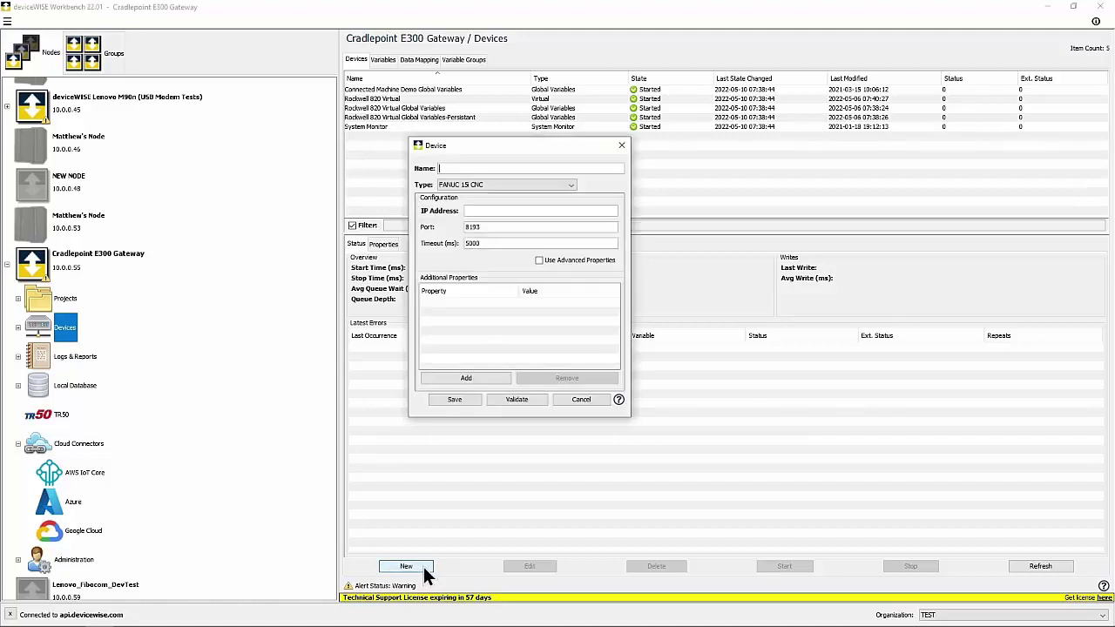
- Examine the configuration fields offered for the MQTT Connection, MTConnect Client, Mitsubishi CPU and Modbus Device types, including Modbus over RS-232
{"action": "left_click", "coordinate": [505, 188]}
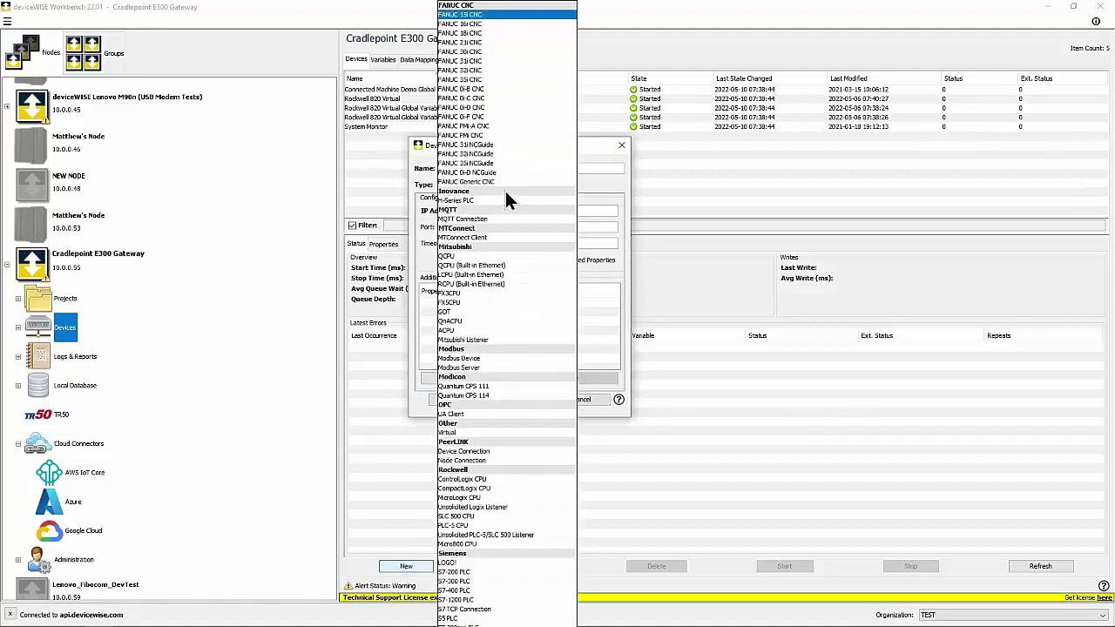
{"action": "left_click", "coordinate": [560, 217]}
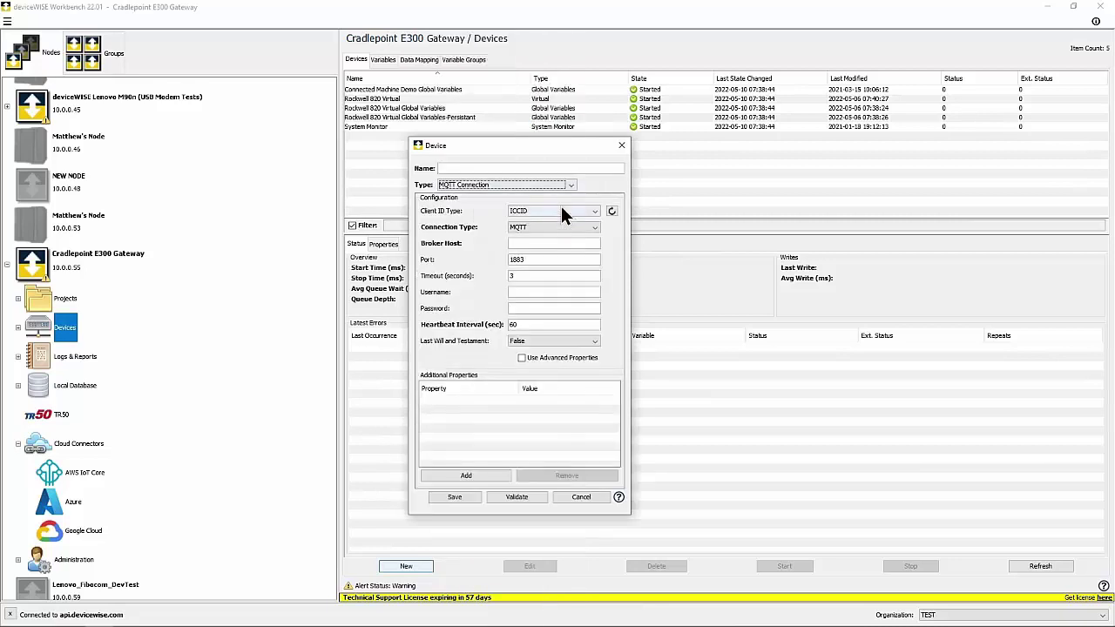
{"action": "left_click", "coordinate": [560, 183]}
{"action": "left_click", "coordinate": [529, 237]}
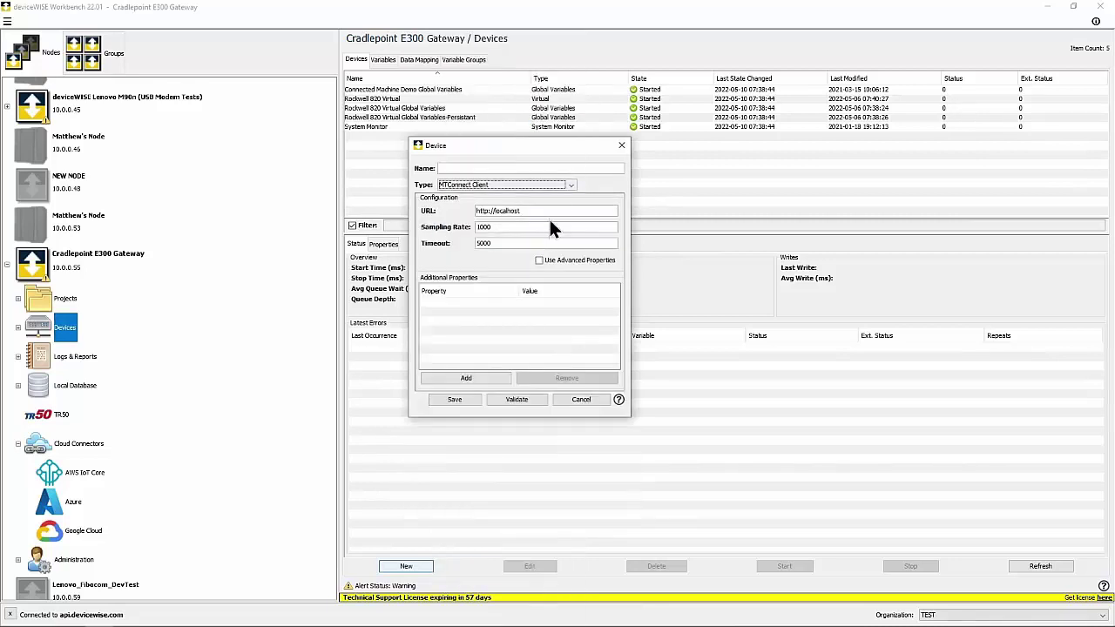
{"action": "left_click", "coordinate": [564, 189]}
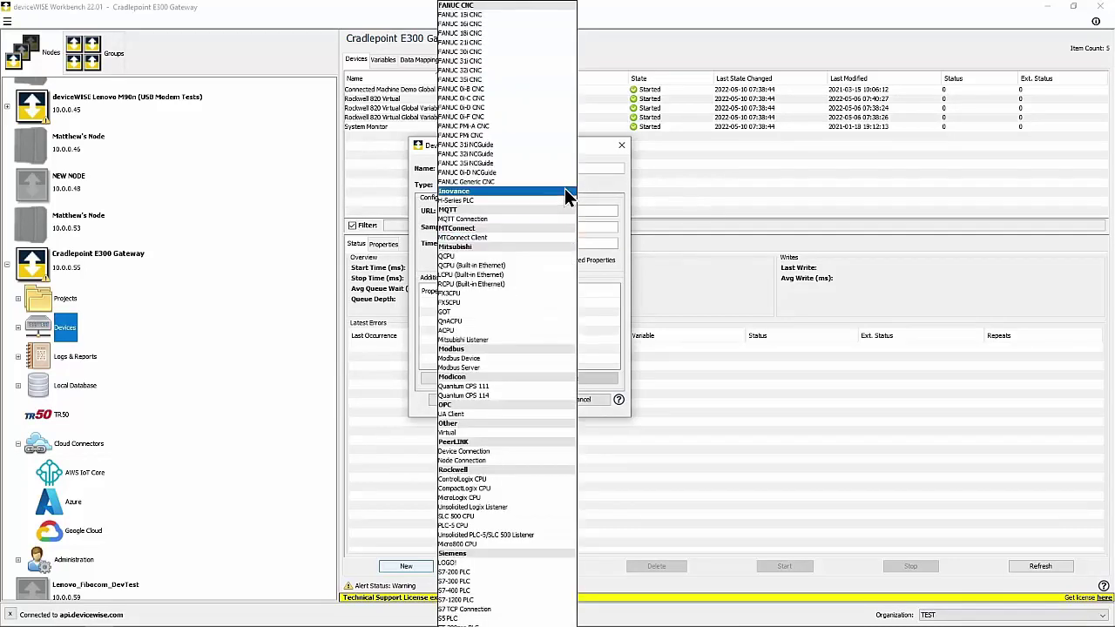
{"action": "left_click", "coordinate": [505, 286]}
{"action": "left_click", "coordinate": [501, 184]}
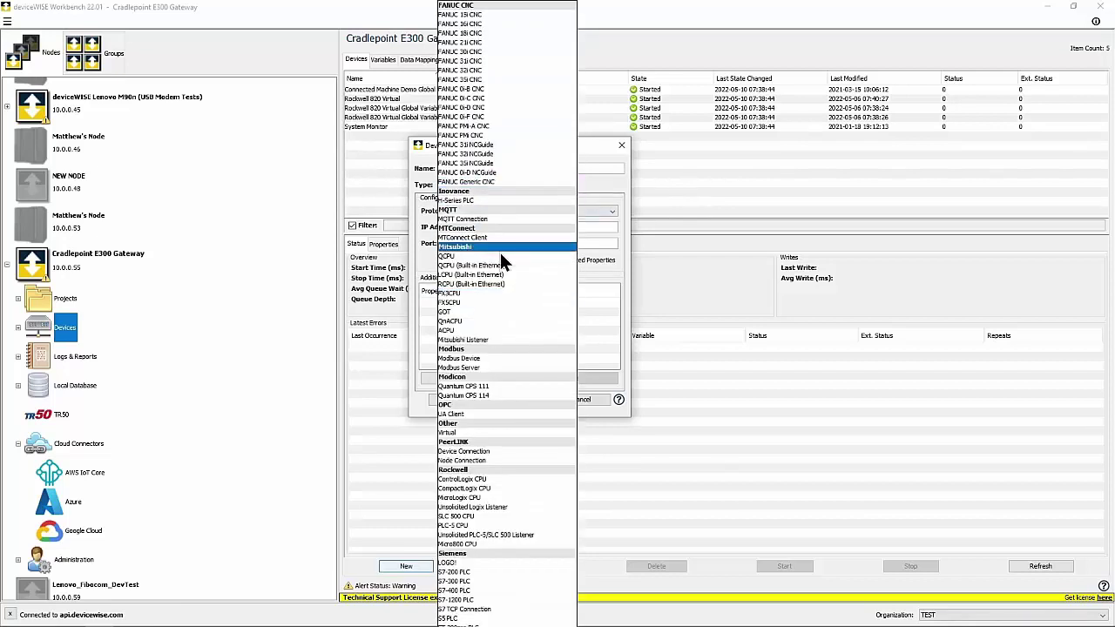
{"action": "left_click", "coordinate": [486, 358]}
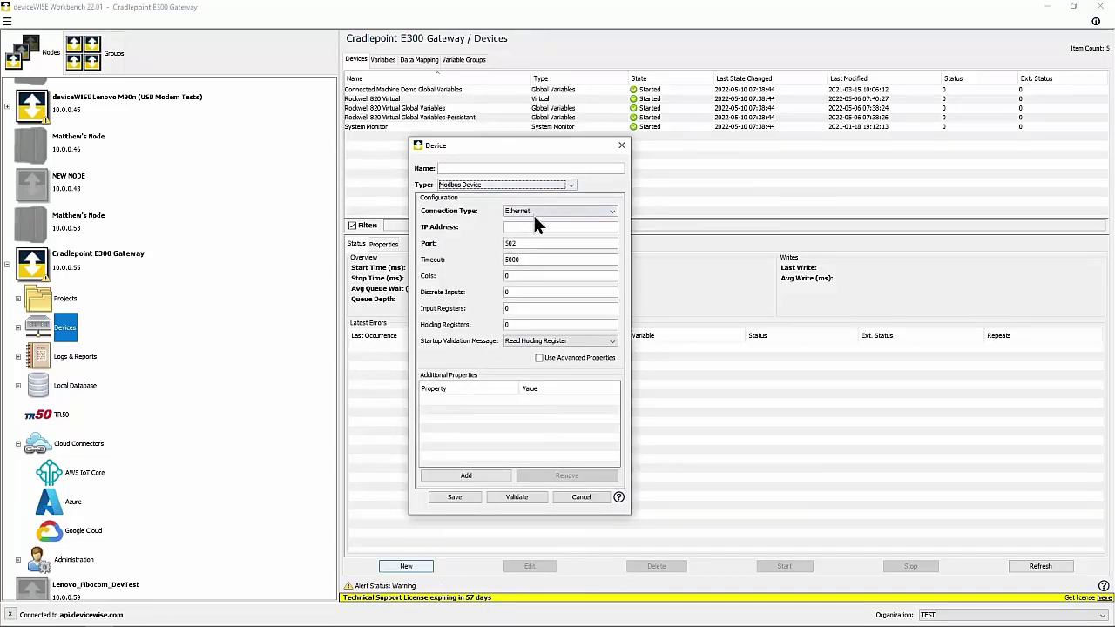
{"action": "left_click", "coordinate": [533, 213]}
{"action": "left_click", "coordinate": [538, 232]}
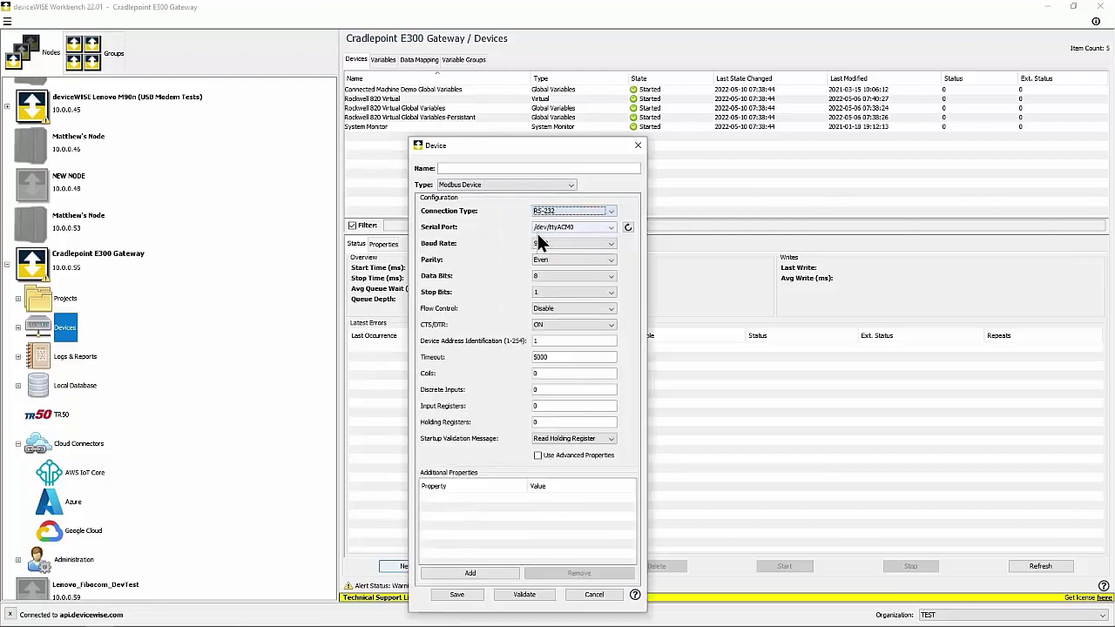
- Define the device as an S7-1200 PLC named S7-PLC at IP address 192.168.1.31 and validate the definition
{"action": "left_click", "coordinate": [547, 187]}
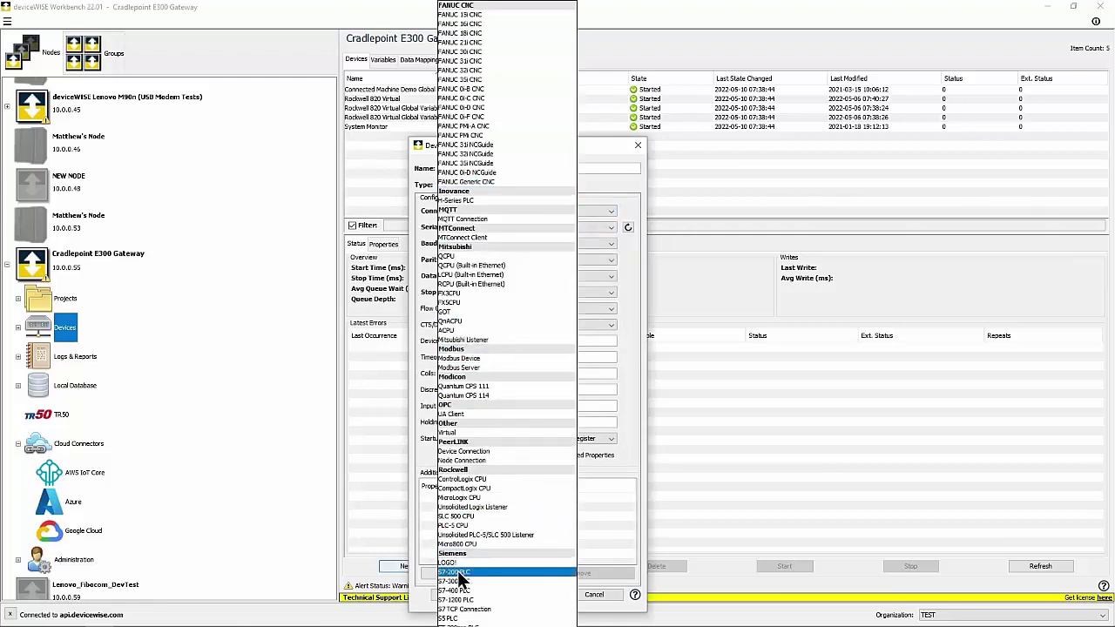
{"action": "left_click", "coordinate": [468, 601]}
{"action": "left_click", "coordinate": [523, 168]}
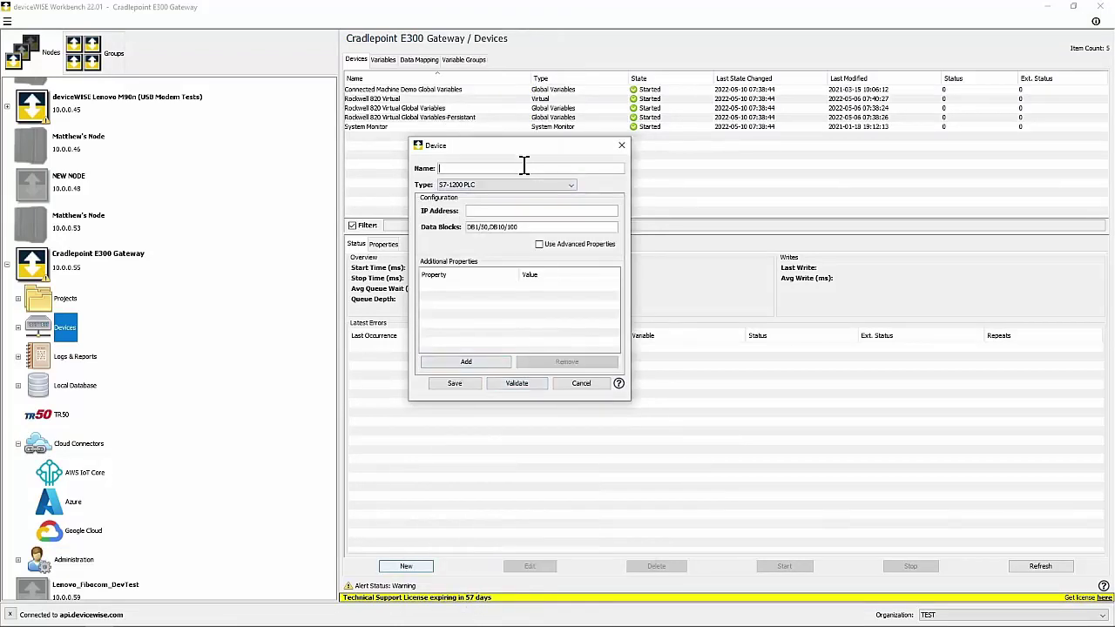
{"action": "type", "text": "S7-PLC"}
{"action": "left_click", "coordinate": [526, 212]}
{"action": "type", "text": "19"}
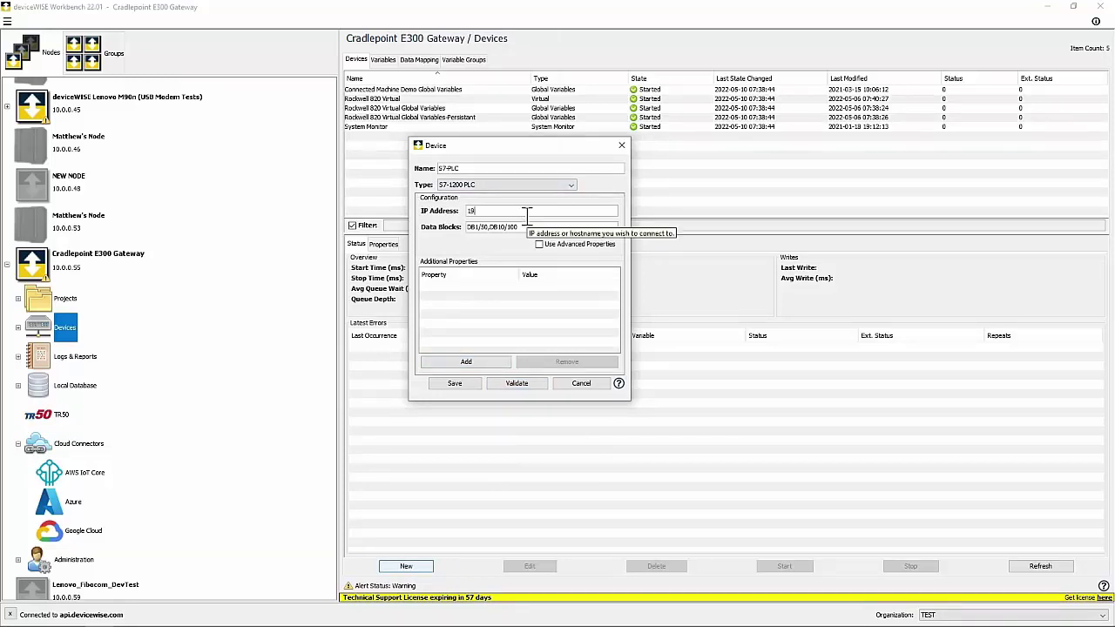
{"action": "type", "text": "2.168.1.31"}
{"action": "left_click", "coordinate": [525, 381]}
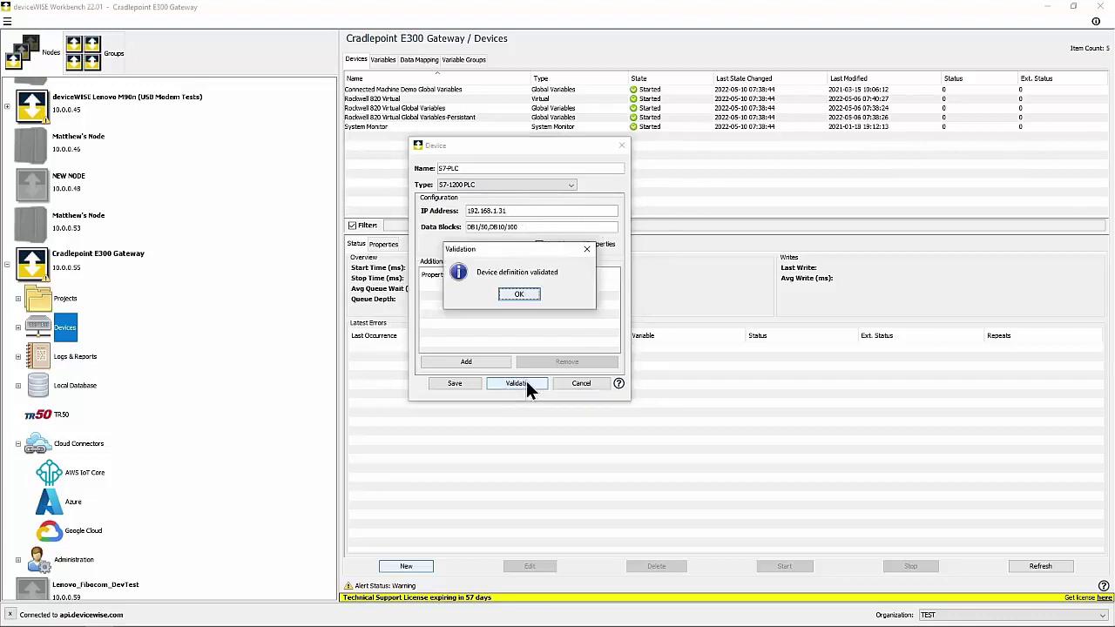
{"action": "left_click", "coordinate": [520, 294]}
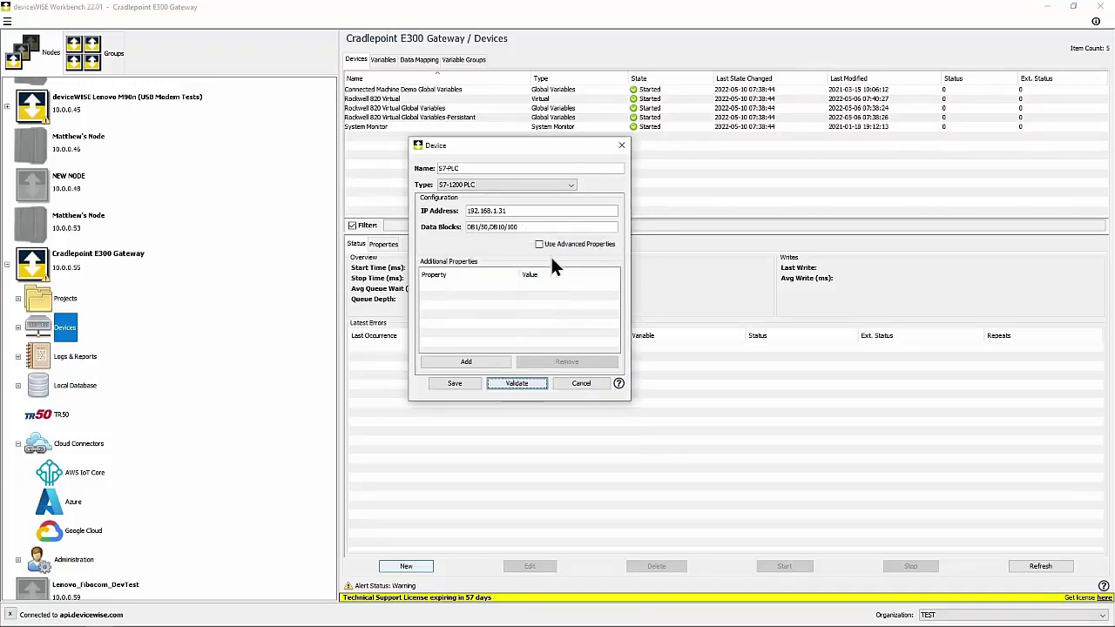
- Save the S7-PLC device with advanced properties enabled and start it
{"action": "left_click", "coordinate": [560, 243]}
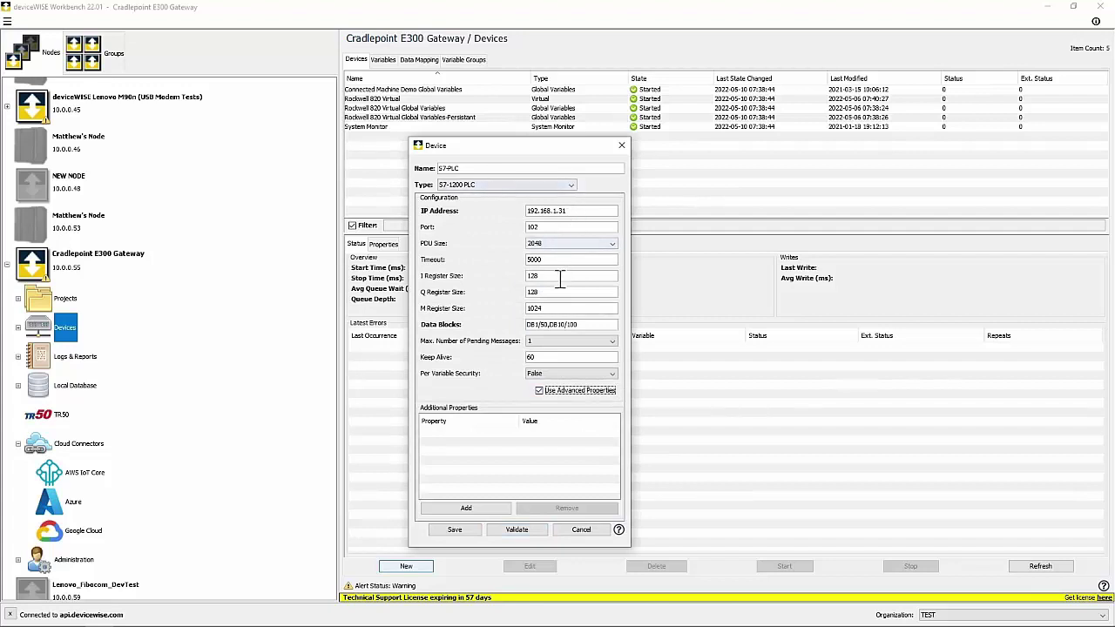
{"action": "left_click", "coordinate": [470, 528]}
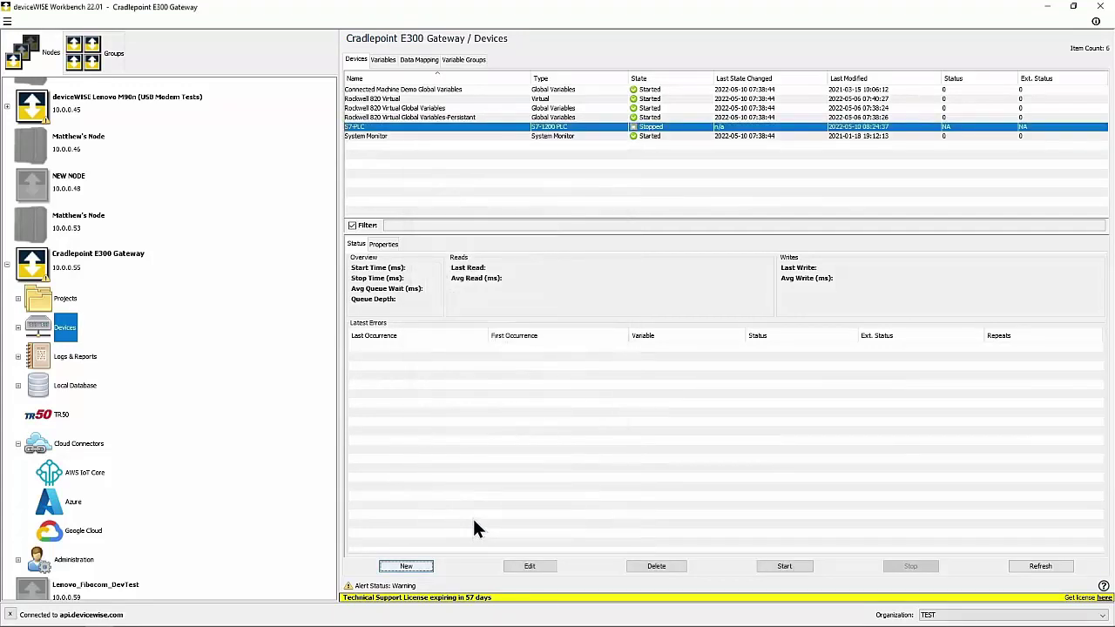
{"action": "right_click", "coordinate": [439, 127]}
{"action": "left_click", "coordinate": [470, 198]}
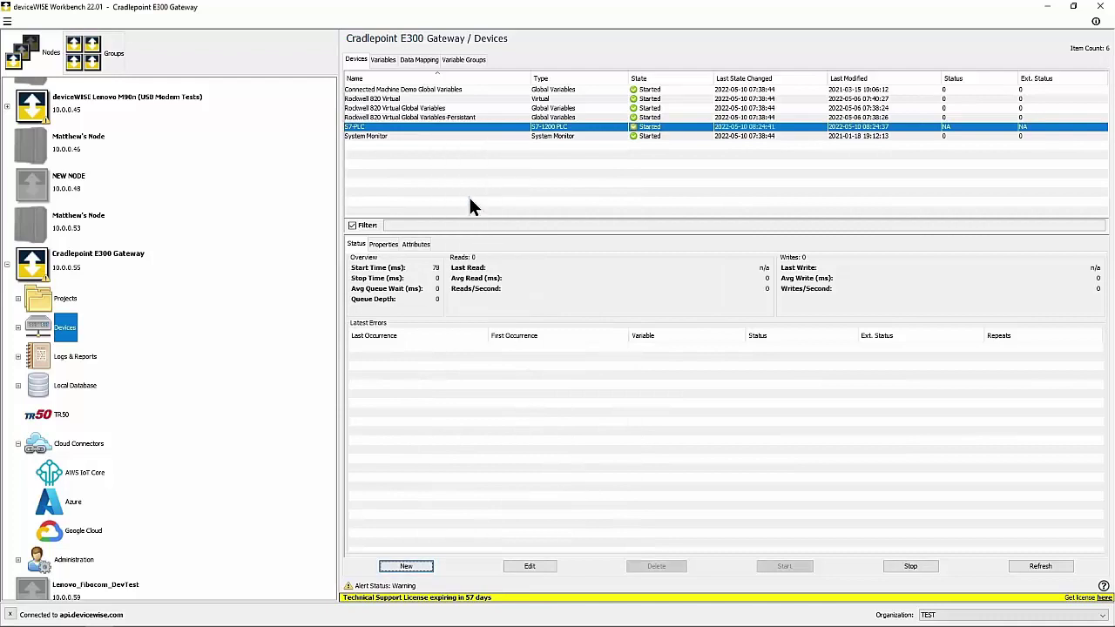
- Read element [0] of the S7-PLC input registers together with its bits 0 to 7
{"action": "left_click", "coordinate": [384, 60]}
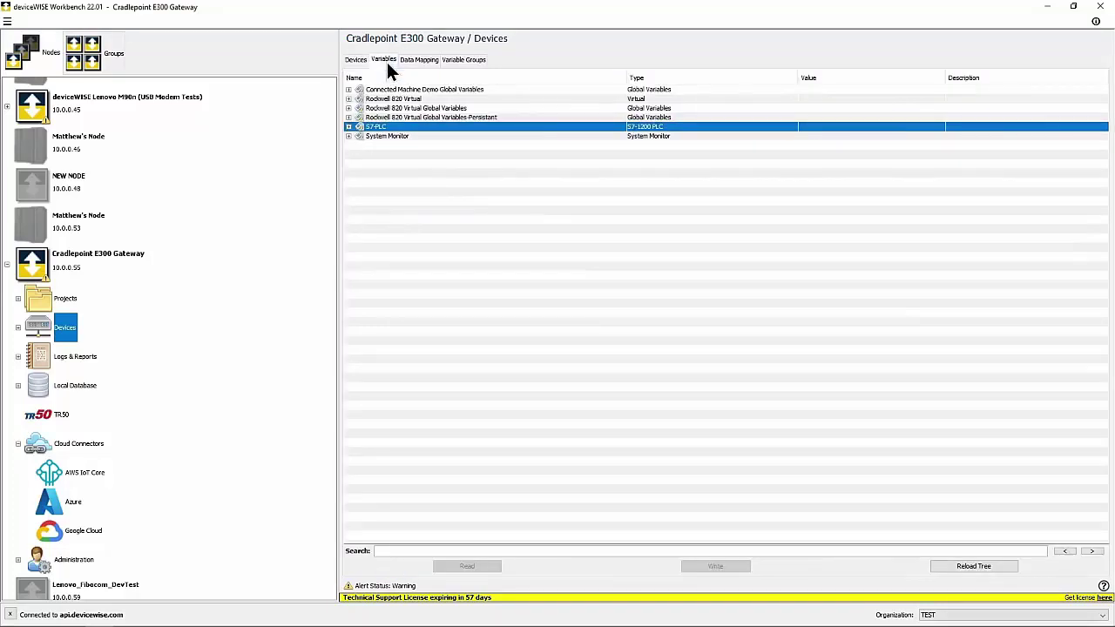
{"action": "left_click", "coordinate": [347, 127]}
{"action": "left_click", "coordinate": [361, 137]}
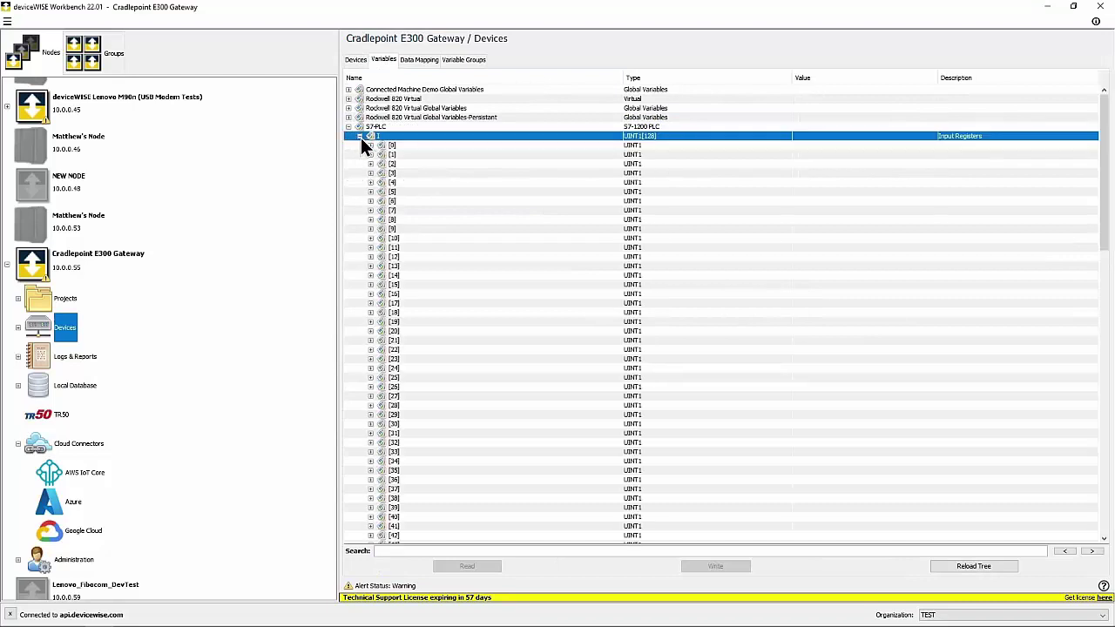
{"action": "left_click_drag", "start_coordinate": [370, 145], "coordinate": [451, 225]}
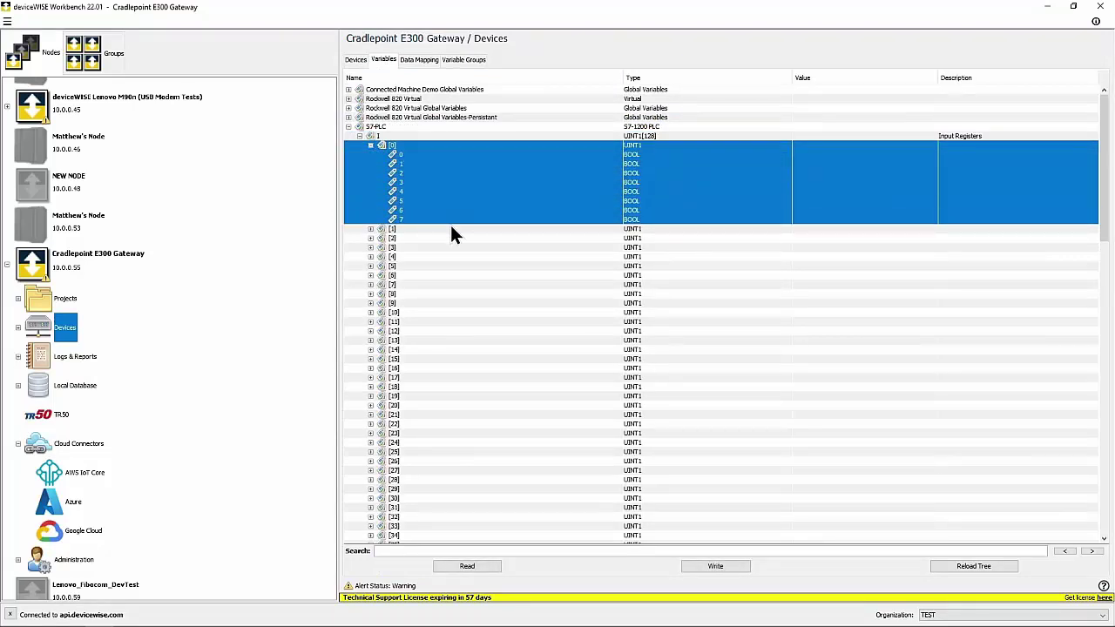
{"action": "right_click", "coordinate": [448, 199]}
{"action": "left_click", "coordinate": [455, 208]}
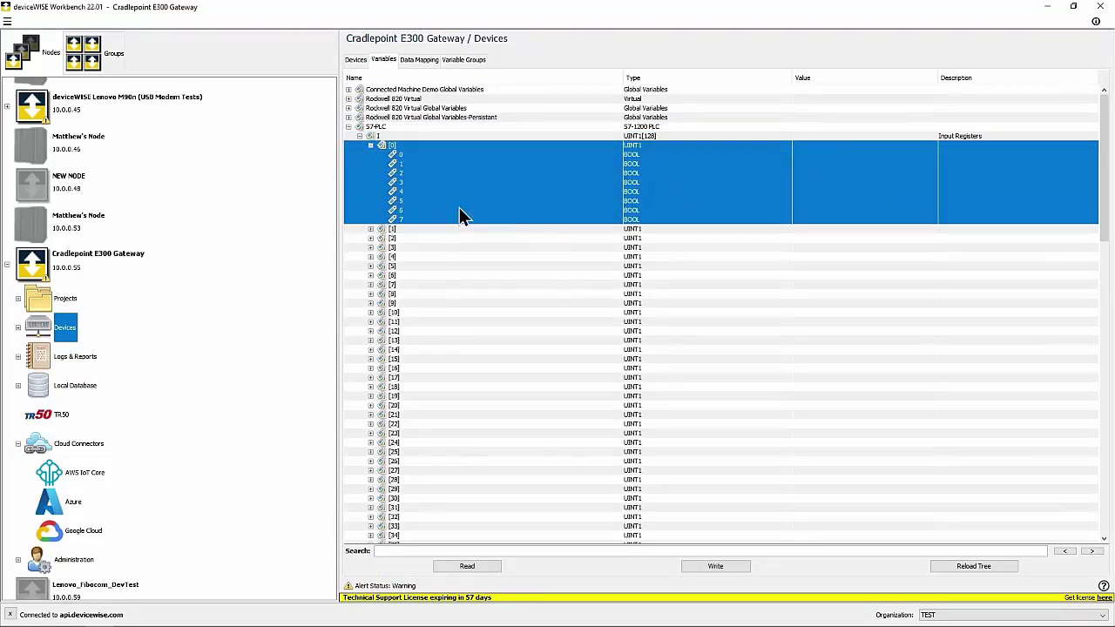
- Browse the remaining S7-PLC variables, checking data block DB1 and the 0 - 999 group of the M bit registers
{"action": "left_click", "coordinate": [360, 137]}
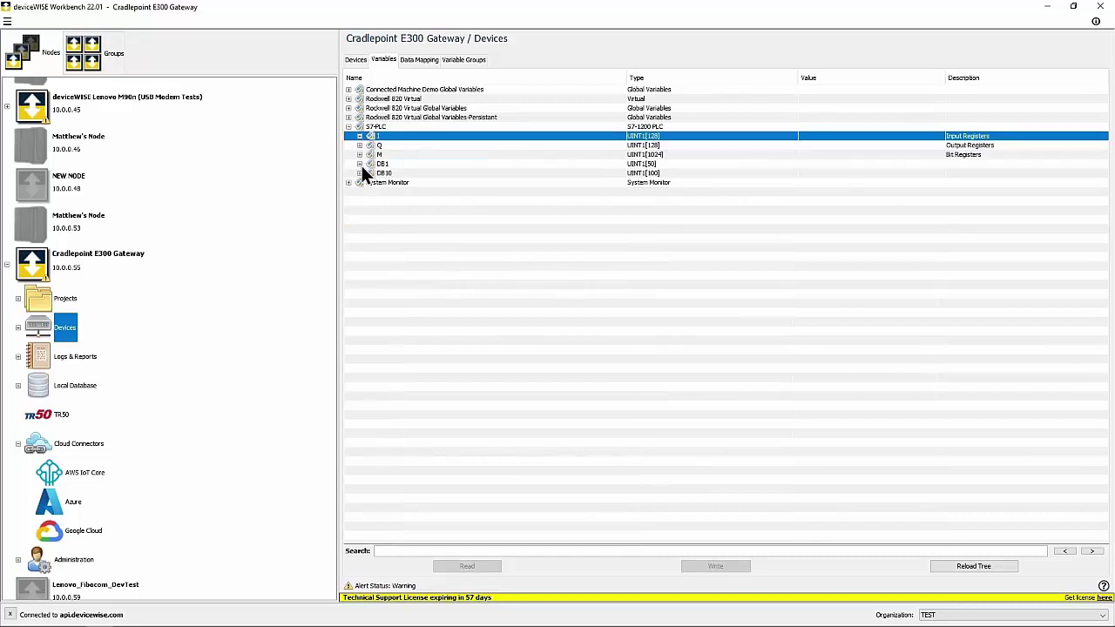
{"action": "left_click", "coordinate": [362, 165]}
{"action": "left_click", "coordinate": [361, 163]}
{"action": "left_click", "coordinate": [359, 155]}
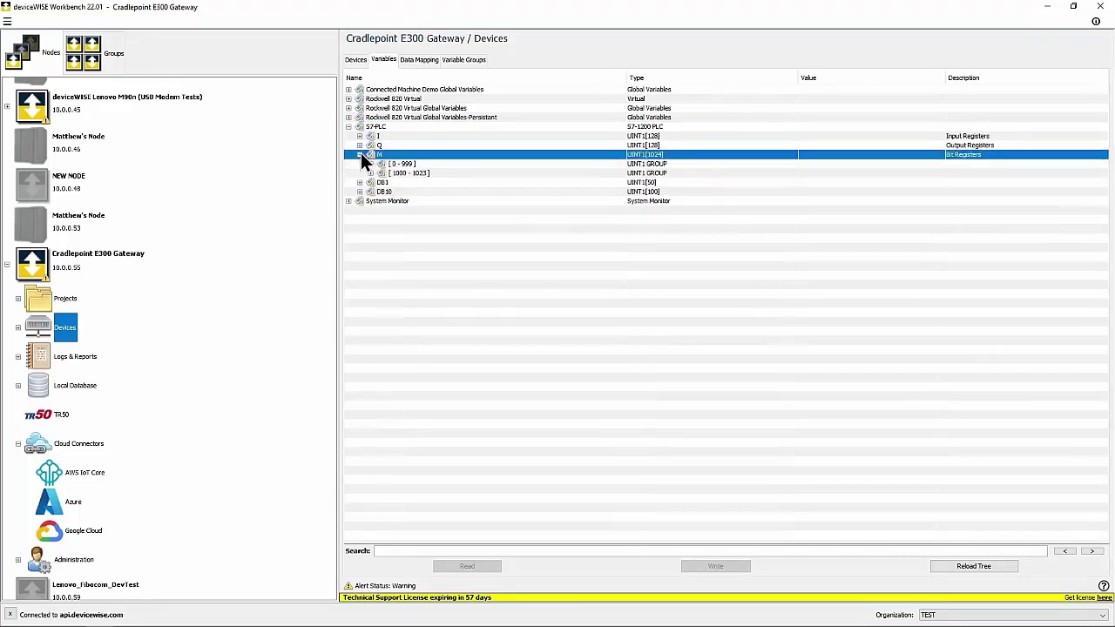
{"action": "left_click", "coordinate": [370, 164]}
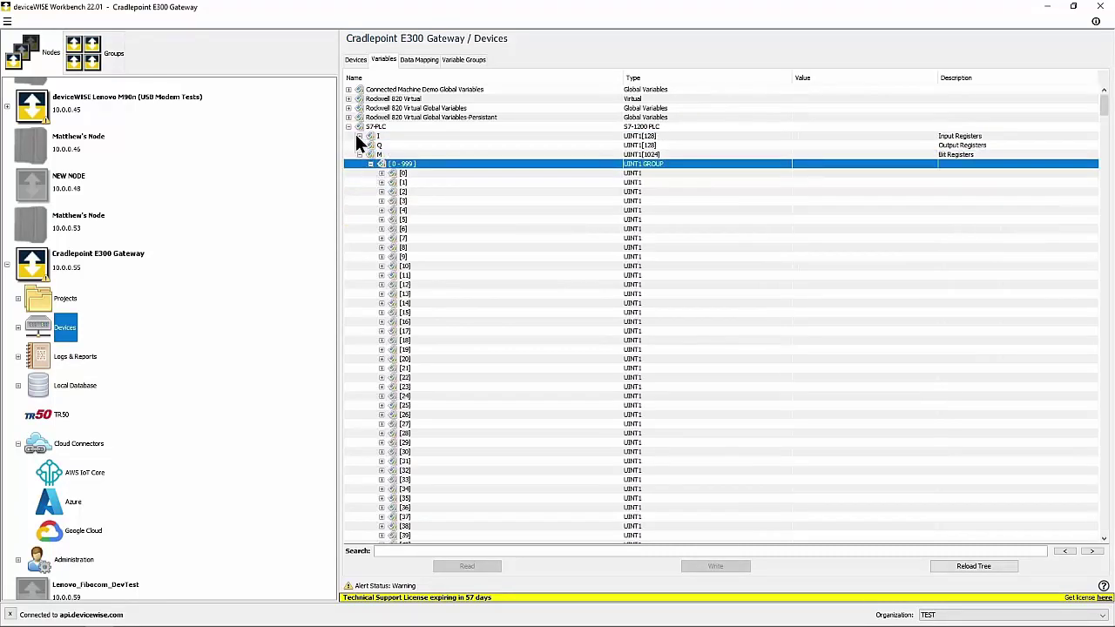
- Read the values of variables _IO_EM_AI_00 through _IO_EM_AI_03 on the Rockwell 820 Virtual device
{"action": "left_click", "coordinate": [349, 100]}
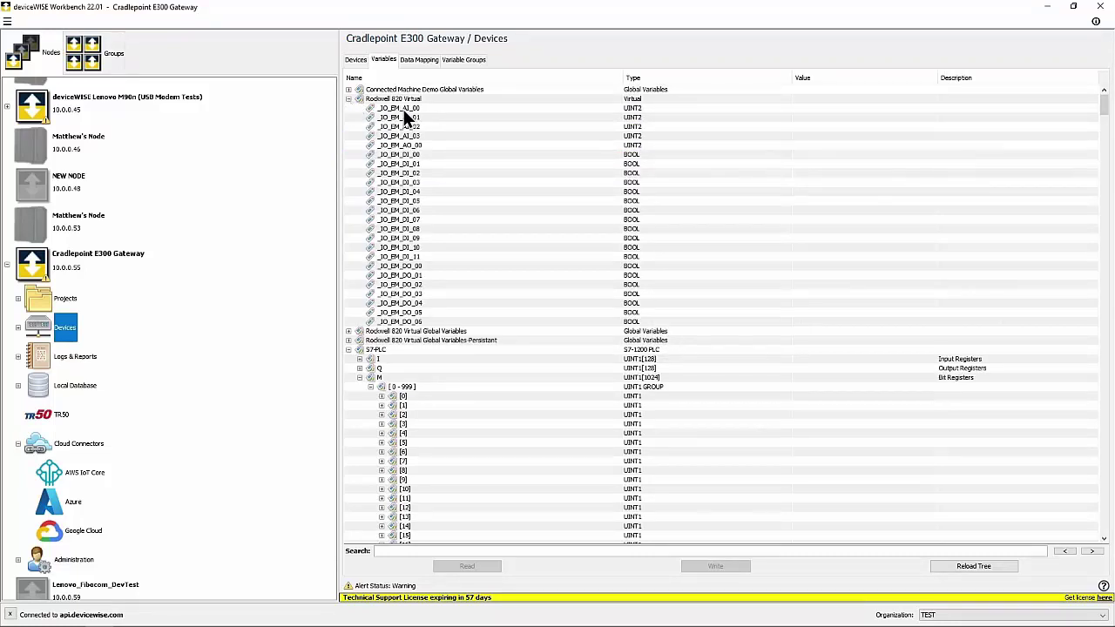
{"action": "left_click_drag", "start_coordinate": [404, 109], "coordinate": [430, 137]}
{"action": "right_click", "coordinate": [432, 132]}
{"action": "left_click", "coordinate": [444, 139]}
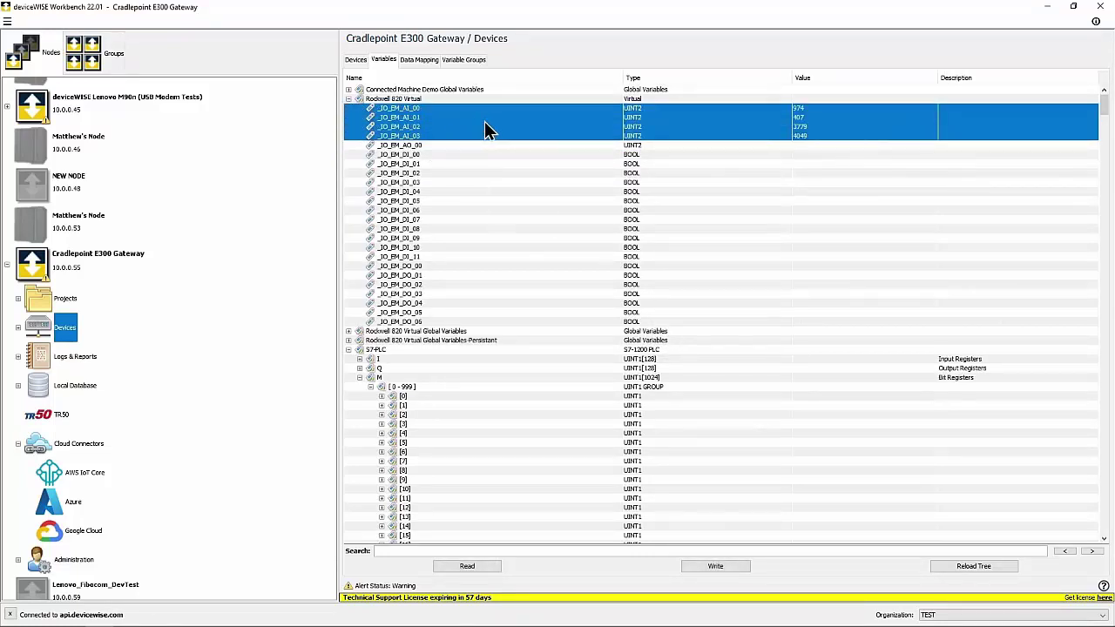
- Monitor the four selected analog input variables live in a Variable Watch, and close it, clearing all watches
{"action": "right_click", "coordinate": [483, 120]}
{"action": "left_click", "coordinate": [524, 165]}
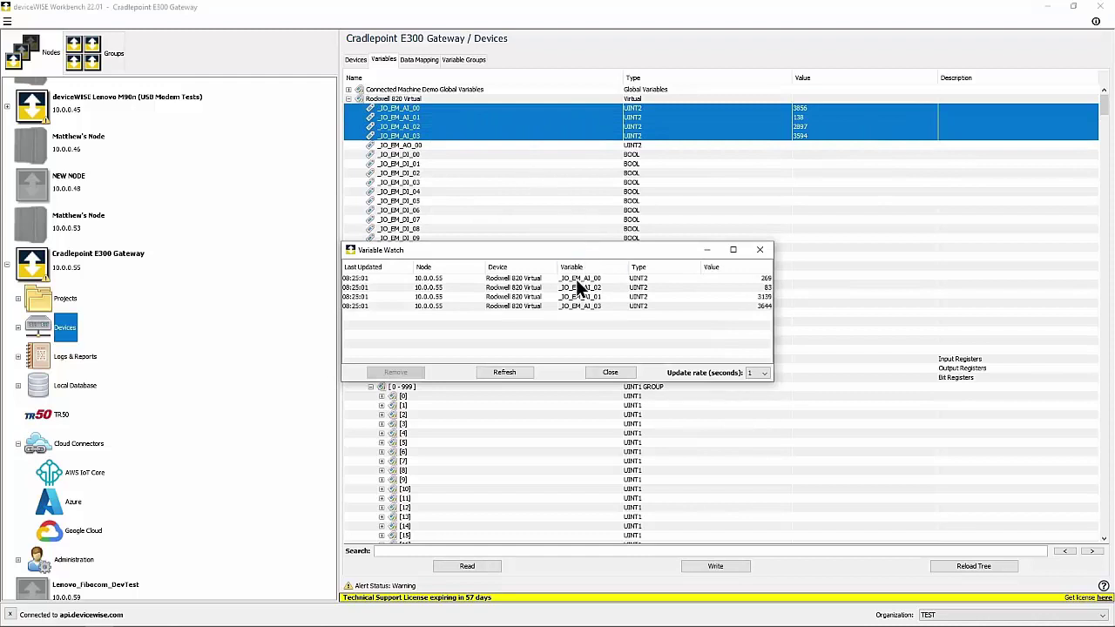
{"action": "left_click", "coordinate": [754, 255]}
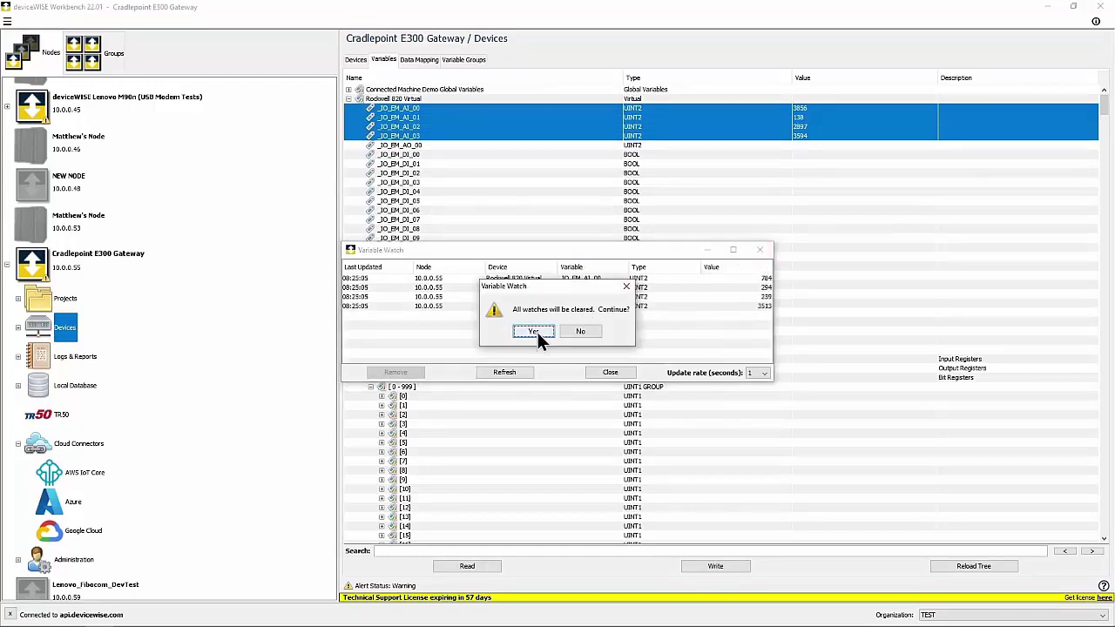
{"action": "left_click", "coordinate": [538, 332]}
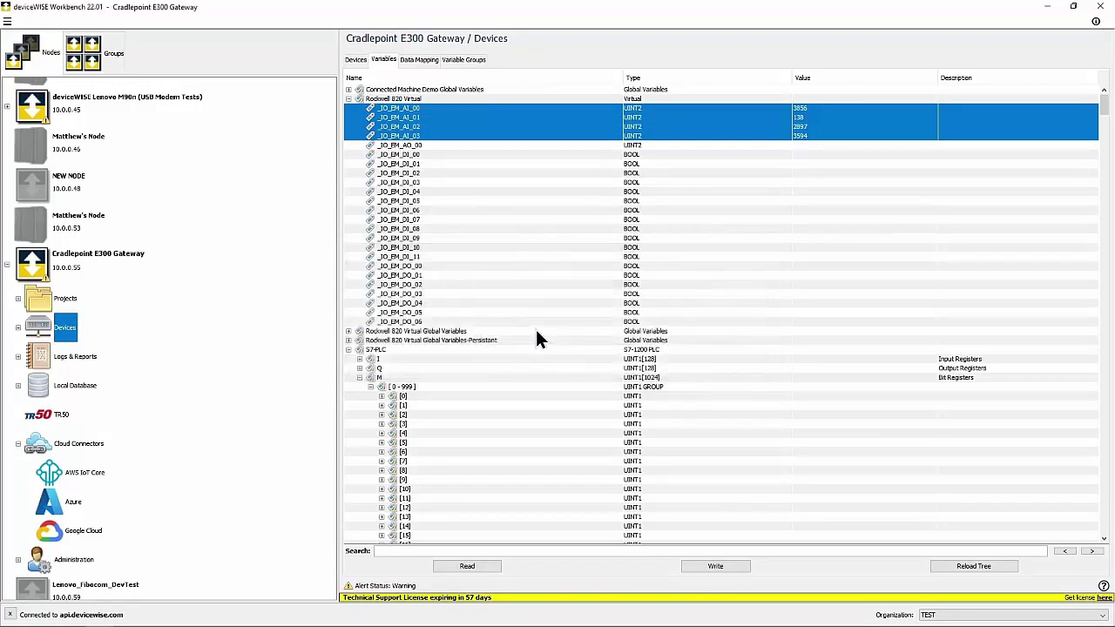
- Start a new data mapping with _IO_EM_DI_01 of the Rockwell 820 Virtual device as its source variable
{"action": "left_click", "coordinate": [414, 62]}
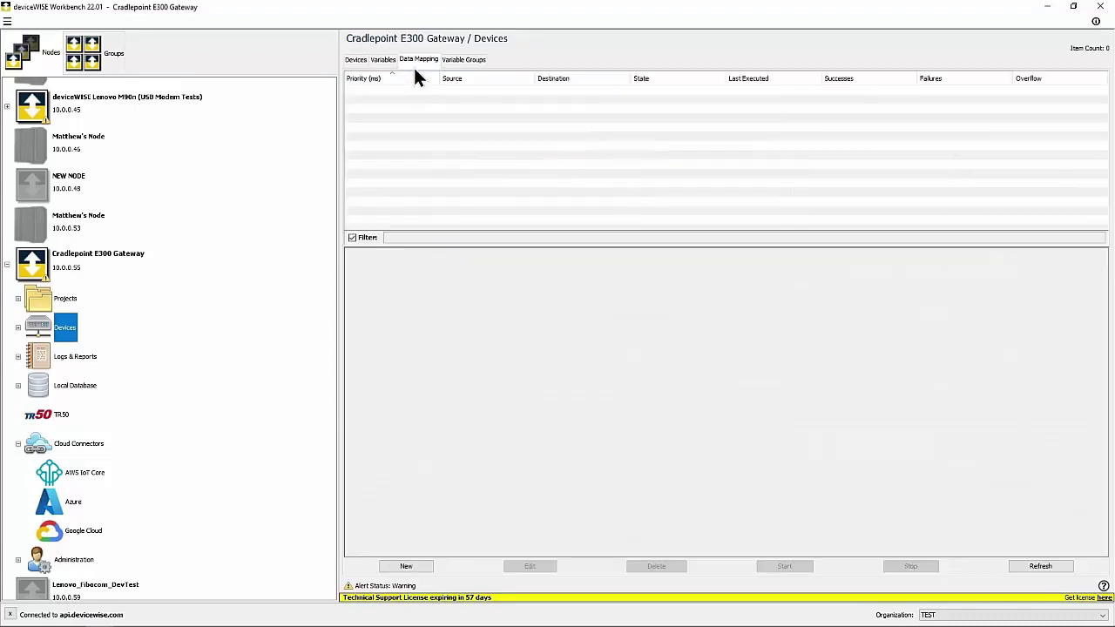
{"action": "left_click", "coordinate": [425, 564]}
{"action": "left_click", "coordinate": [658, 220]}
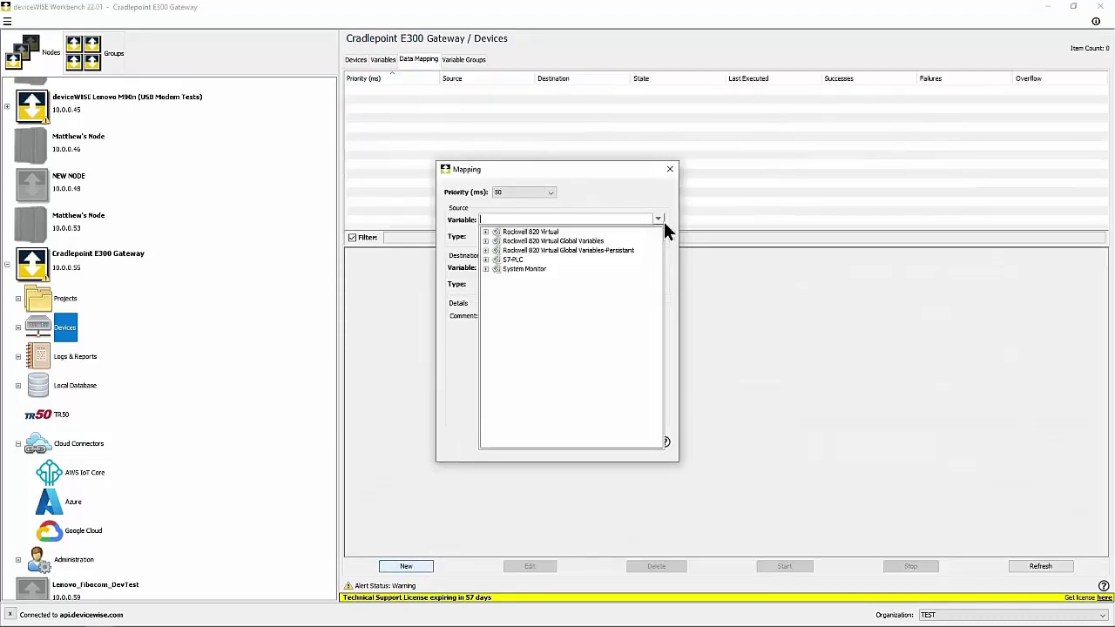
{"action": "left_click", "coordinate": [486, 232]}
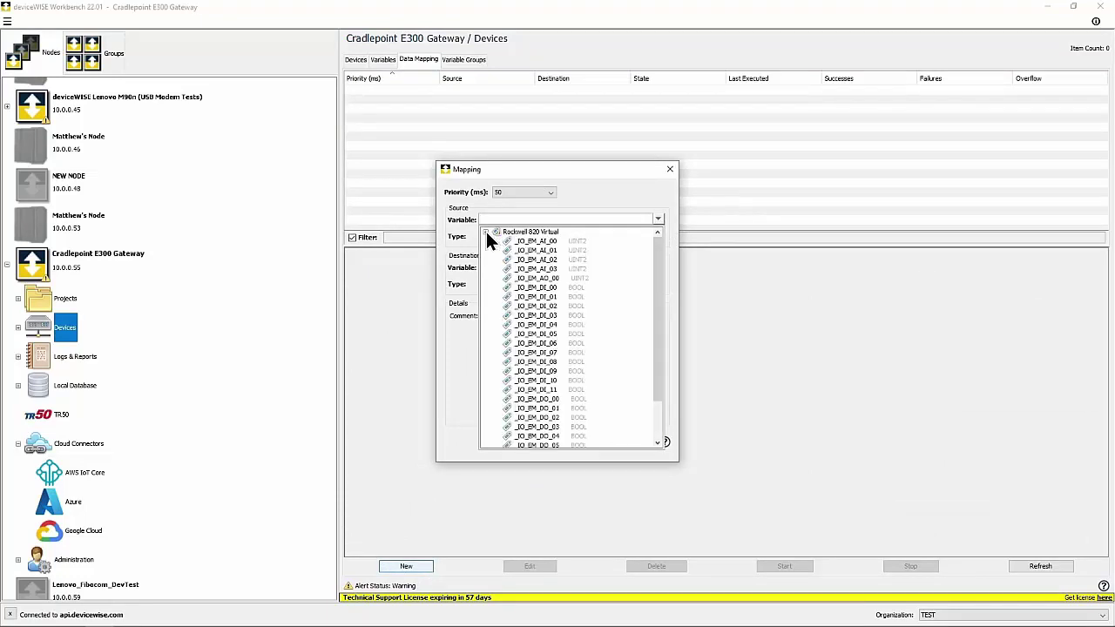
{"action": "left_click", "coordinate": [545, 298]}
- Set the mapping's destination to bit 0 of S7-PLC output register Q[1], then save and start the mapping
{"action": "left_click", "coordinate": [658, 266]}
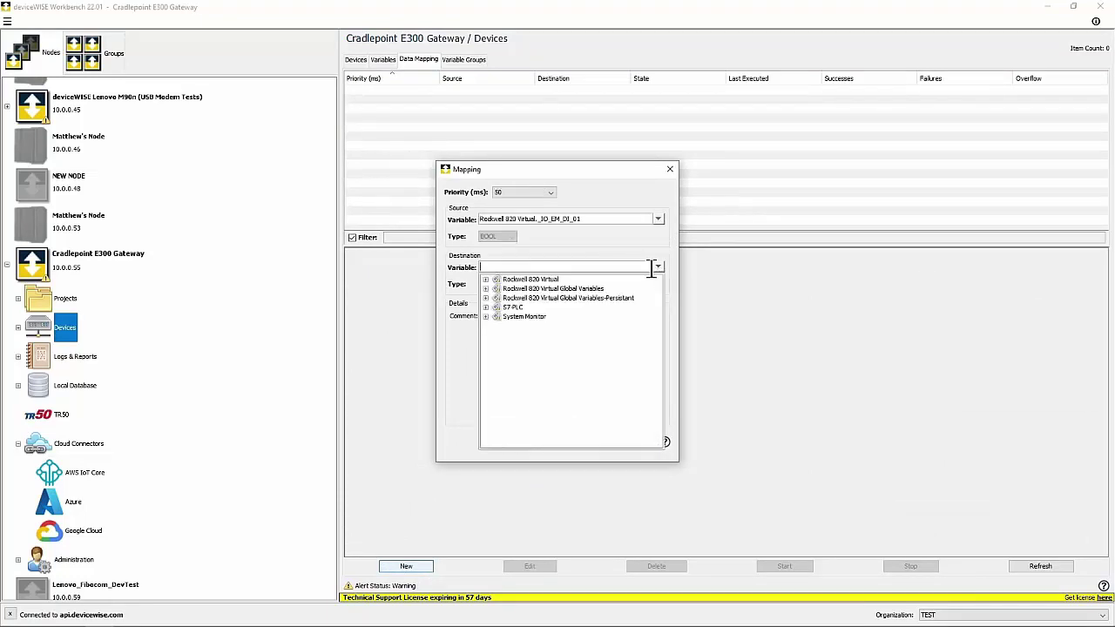
{"action": "left_click", "coordinate": [485, 308]}
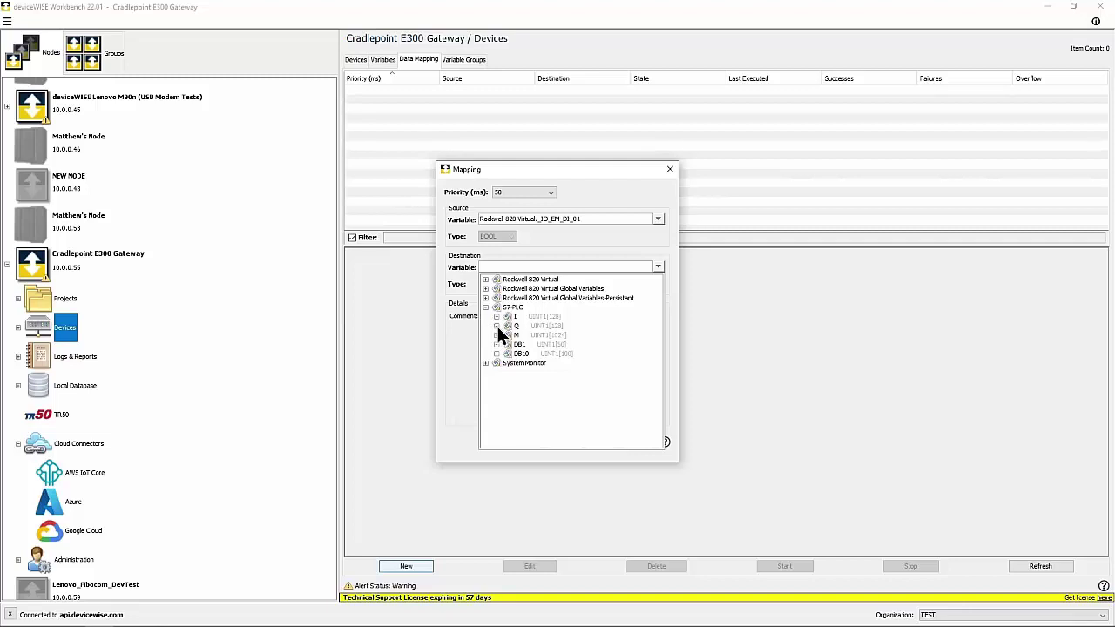
{"action": "left_click", "coordinate": [495, 326]}
{"action": "left_click", "coordinate": [507, 301]}
{"action": "left_click", "coordinate": [532, 310]}
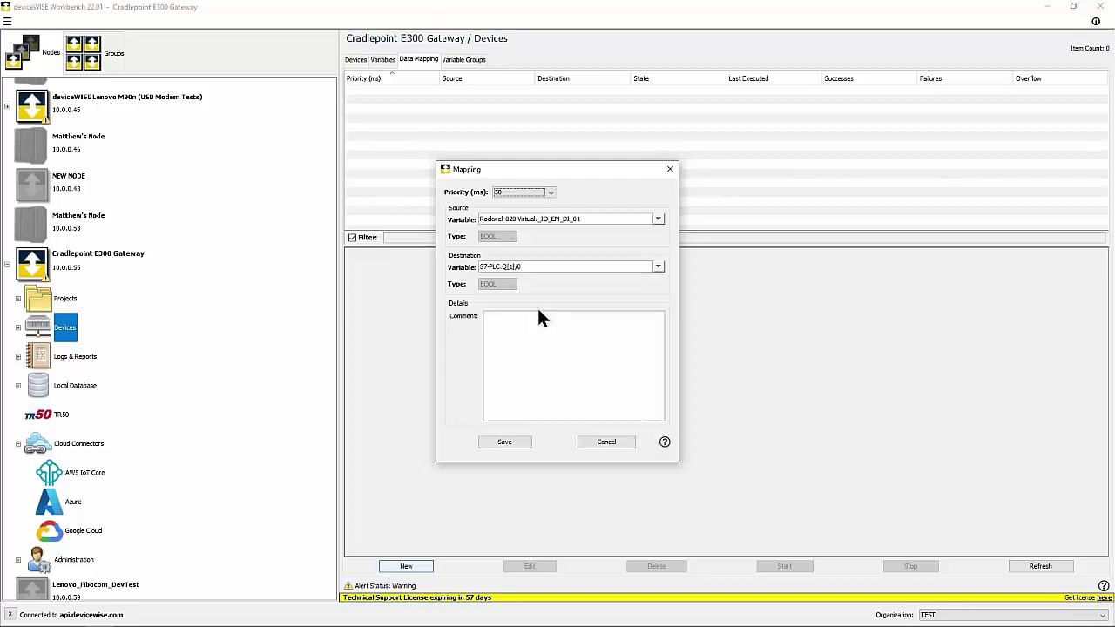
{"action": "left_click", "coordinate": [526, 442]}
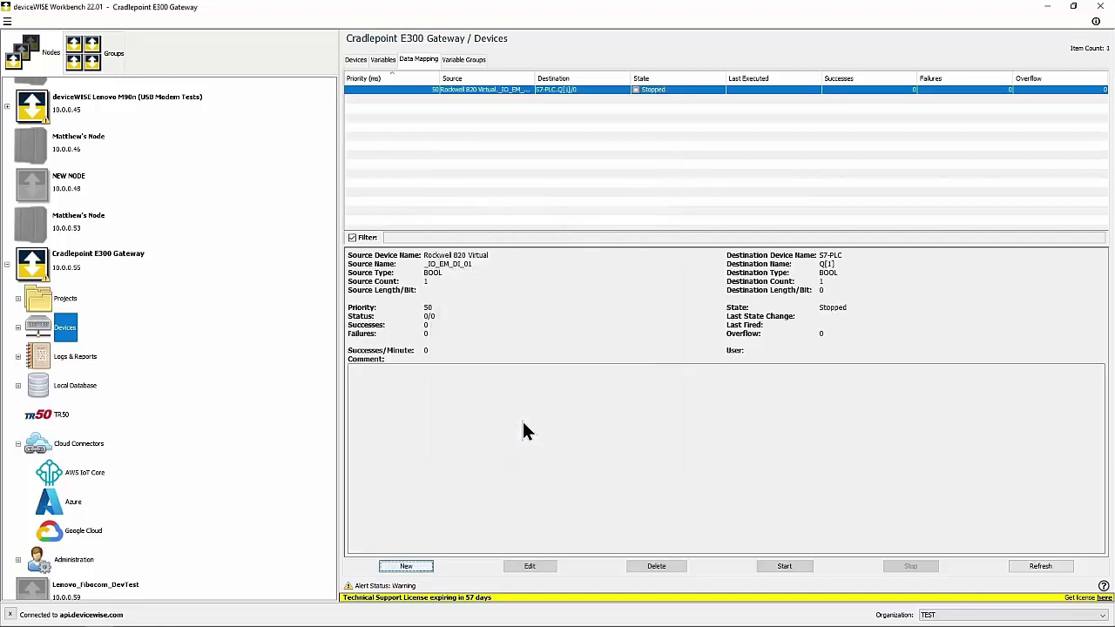
{"action": "right_click", "coordinate": [453, 90]}
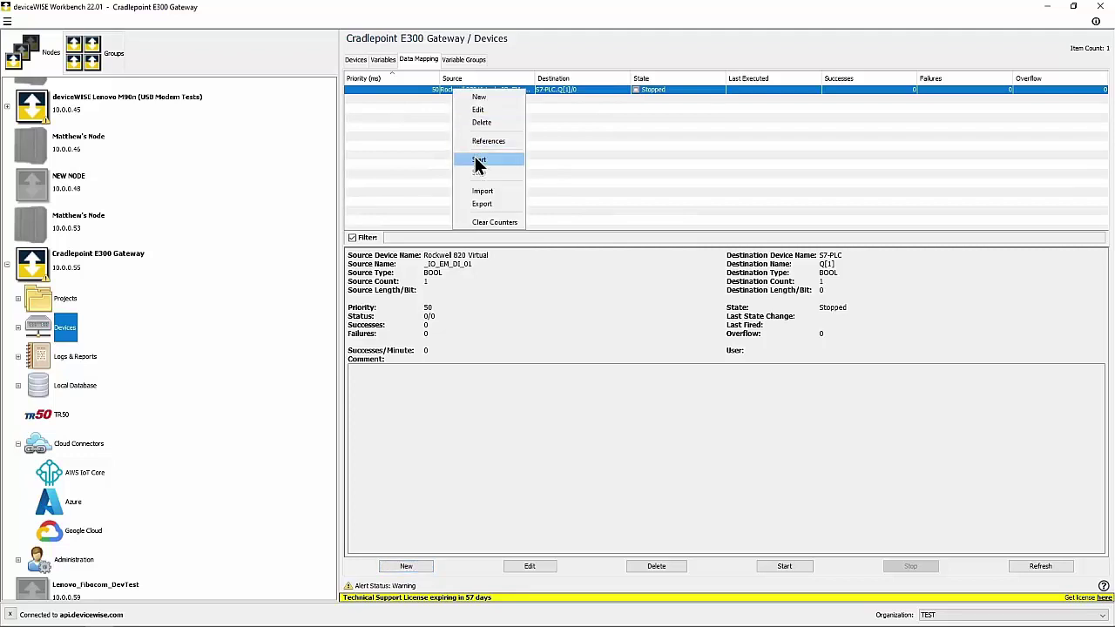
{"action": "left_click", "coordinate": [477, 162]}
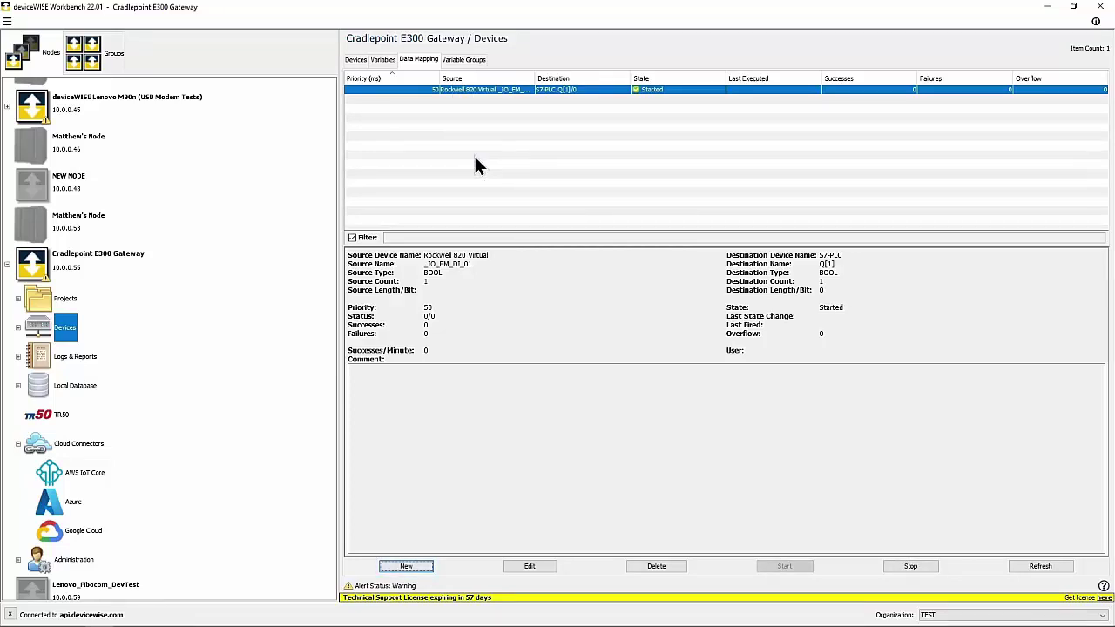
- After viewing the gateway's local database tables, create a trigger named "PLC Data to Local DB and Cloud" in the Connected Machine Demo project
{"action": "left_click", "coordinate": [87, 382]}
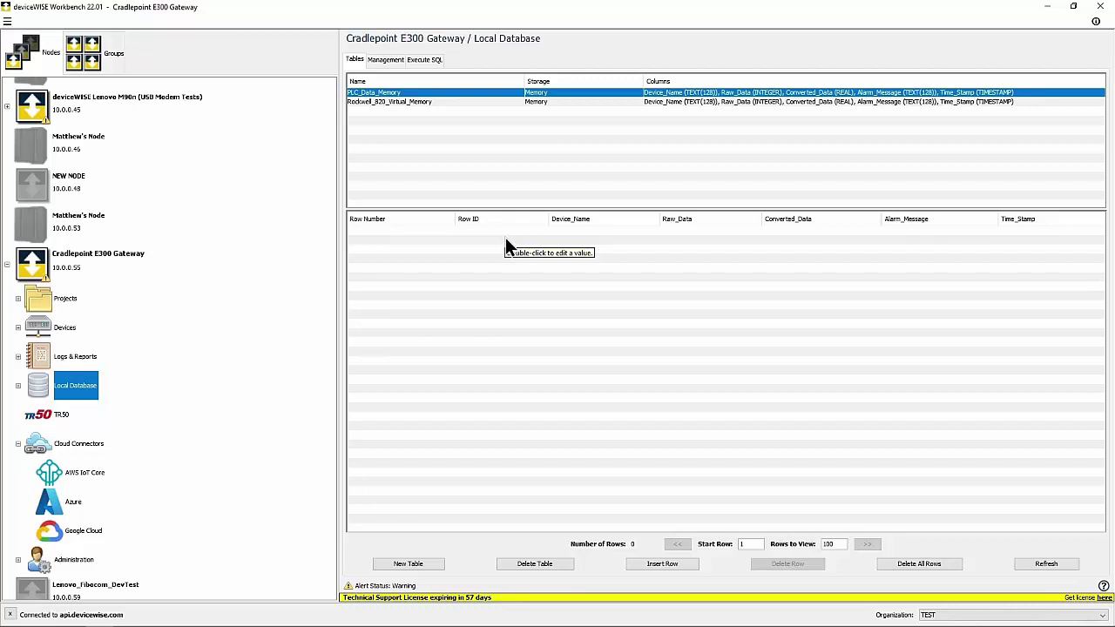
{"action": "left_click", "coordinate": [64, 301]}
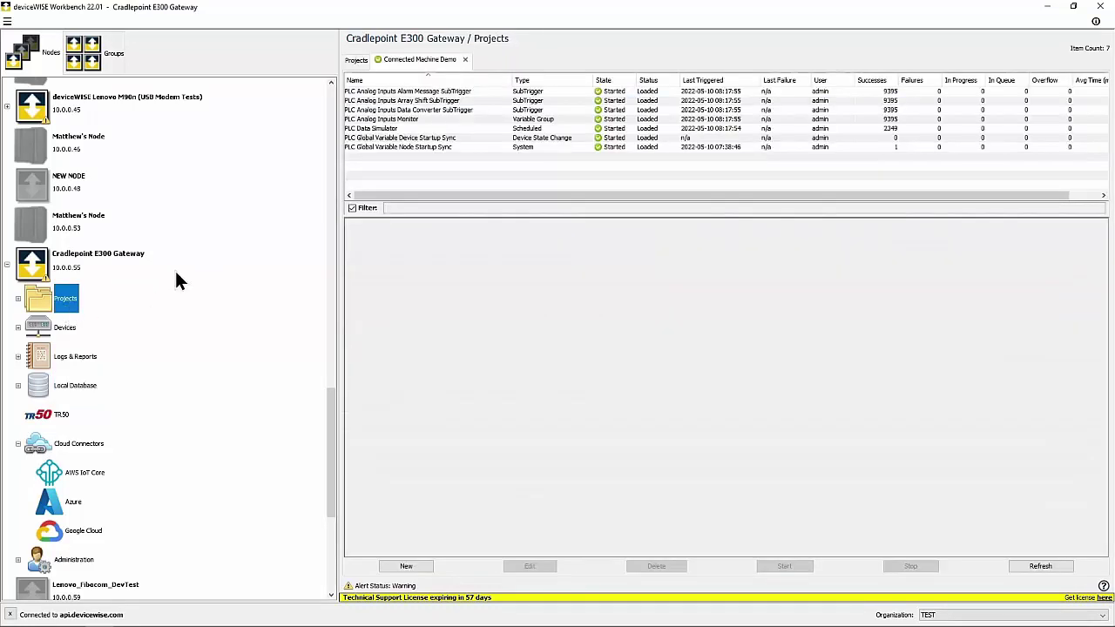
{"action": "left_click", "coordinate": [426, 569]}
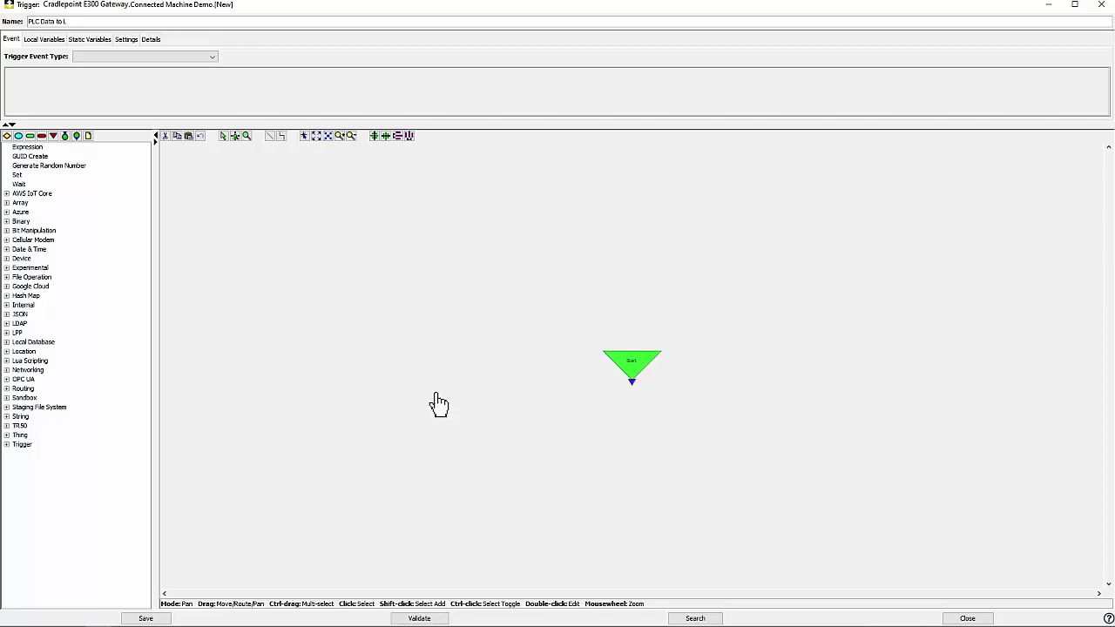
{"action": "key", "text": "BackSpace"}
{"action": "type", "text": "Local DB and Clou"}
{"action": "type", "text": "o"}
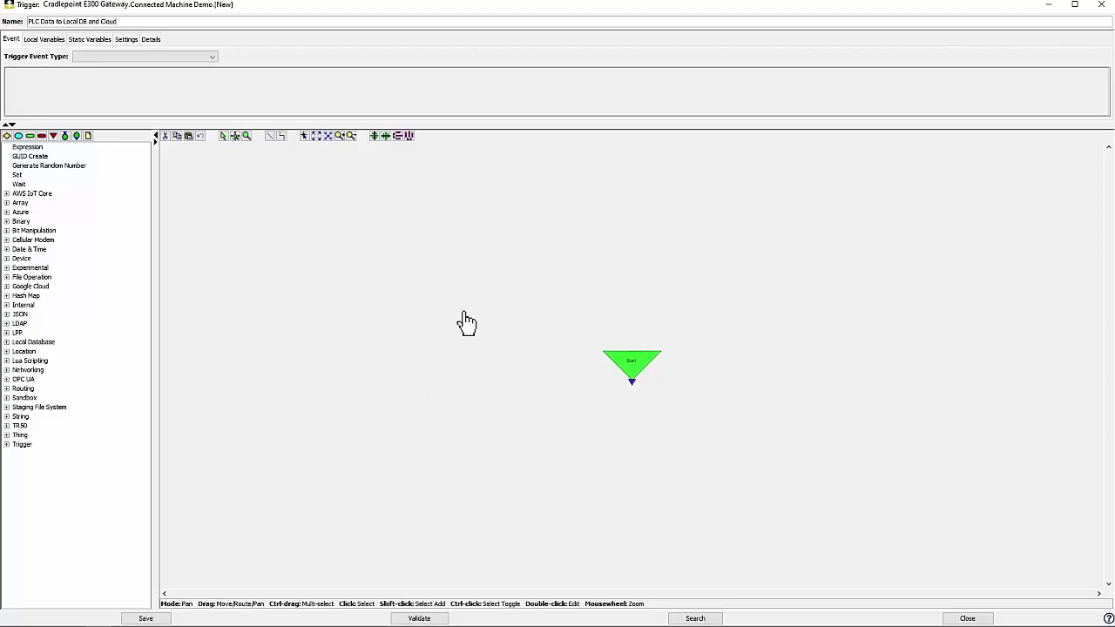
{"action": "left_click_drag", "start_coordinate": [465, 322], "coordinate": [458, 207]}
{"action": "scroll", "coordinate": [473, 377], "scroll_direction": "up", "scroll_amount": 2}
{"action": "scroll", "coordinate": [474, 376], "scroll_direction": "up", "scroll_amount": 1}
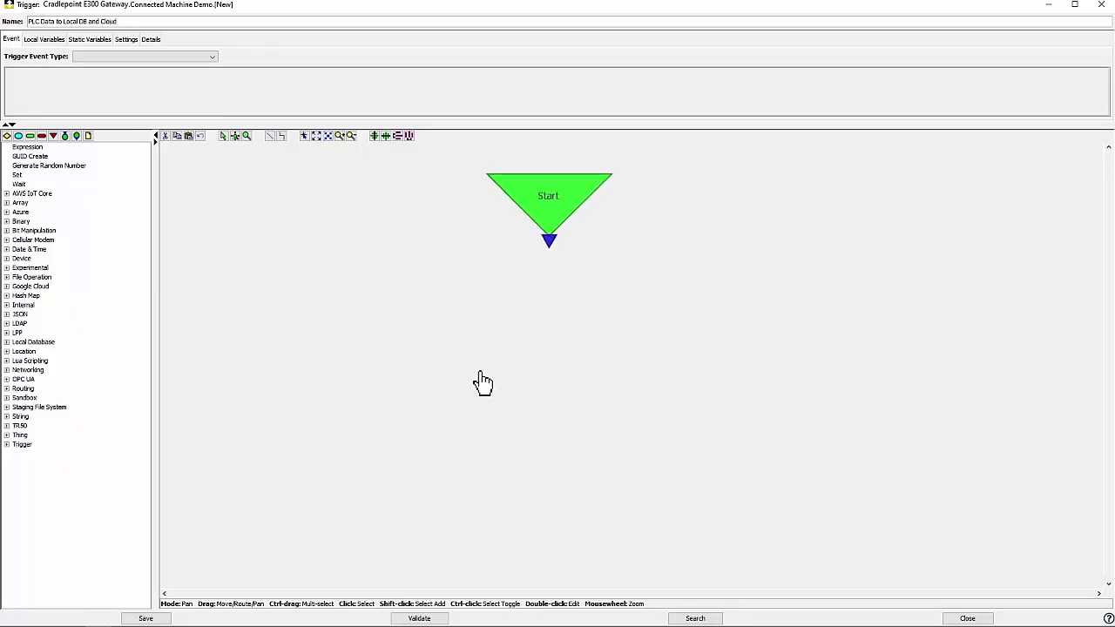
- Try the On-Demand, Schedule and SubTrigger event types for the trigger, including the Weekdays frequency for the schedule
{"action": "left_click", "coordinate": [165, 57]}
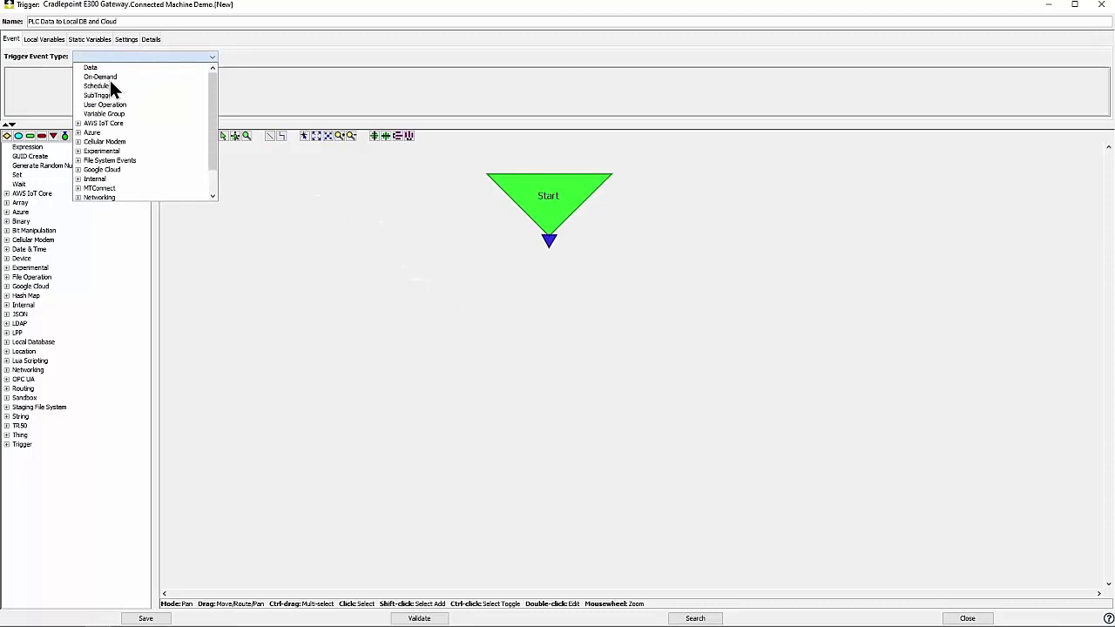
{"action": "left_click", "coordinate": [109, 78]}
{"action": "left_click", "coordinate": [134, 57]}
{"action": "left_click", "coordinate": [112, 86]}
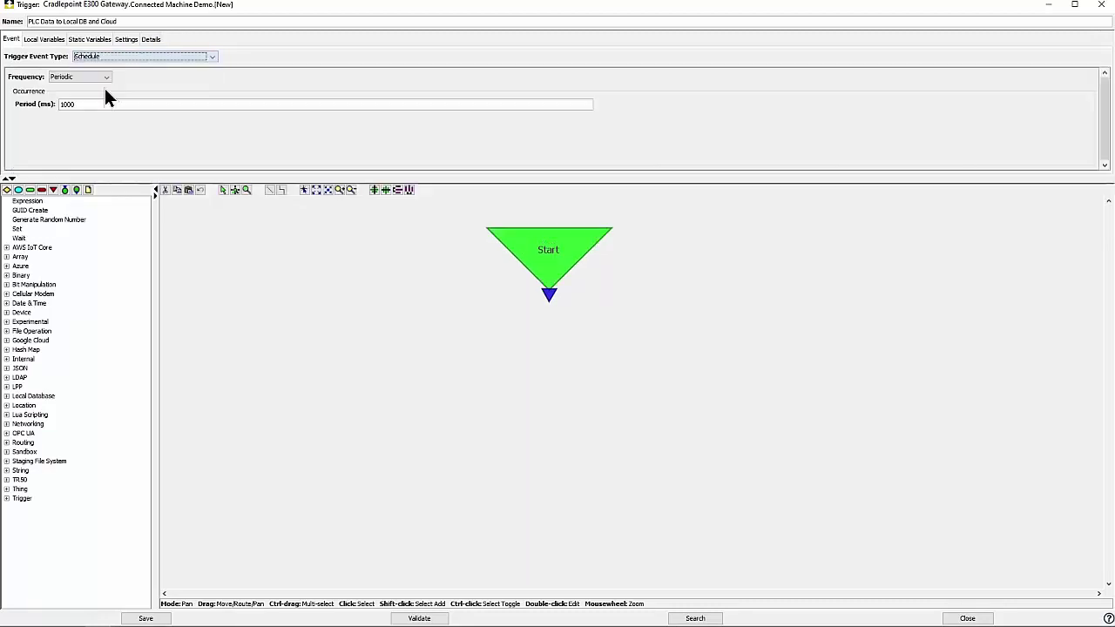
{"action": "left_click", "coordinate": [99, 78]}
{"action": "left_click", "coordinate": [82, 115]}
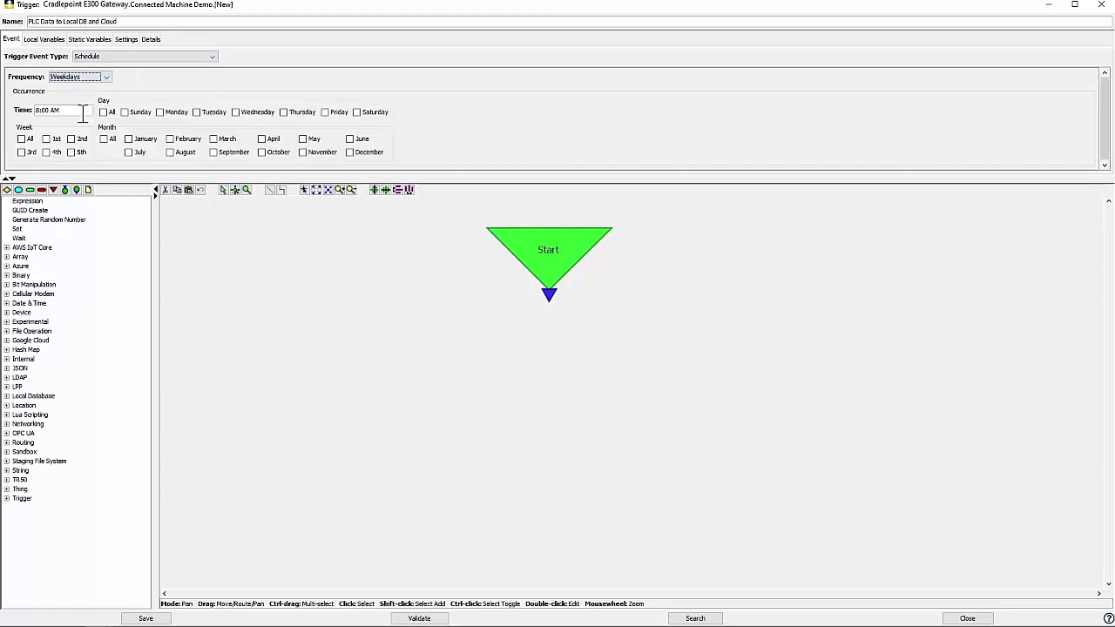
{"action": "left_click", "coordinate": [204, 58]}
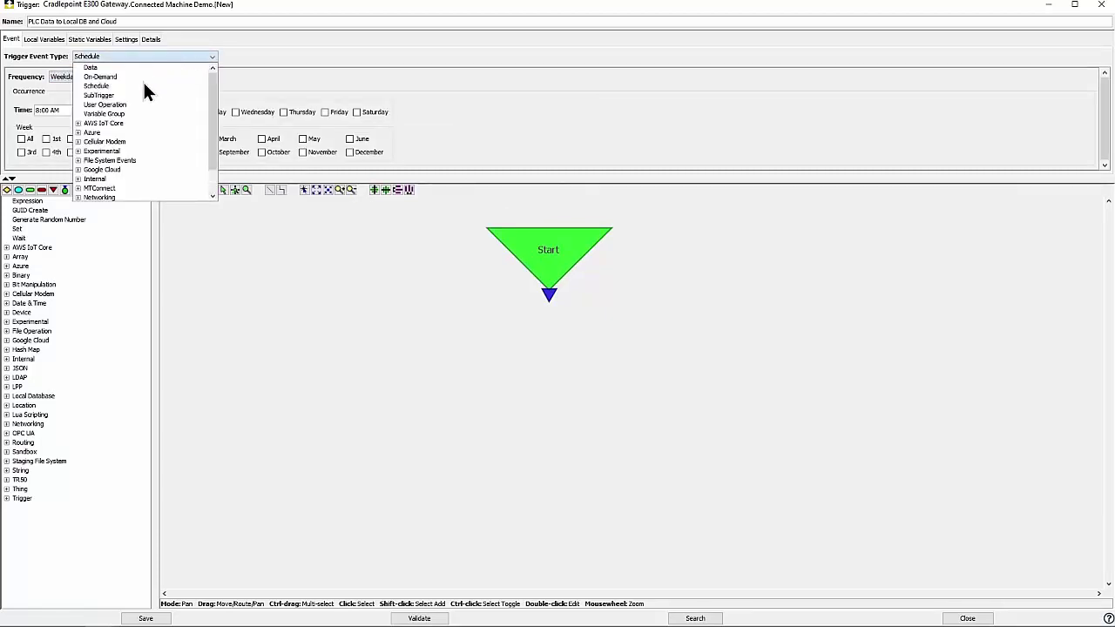
{"action": "left_click", "coordinate": [101, 96]}
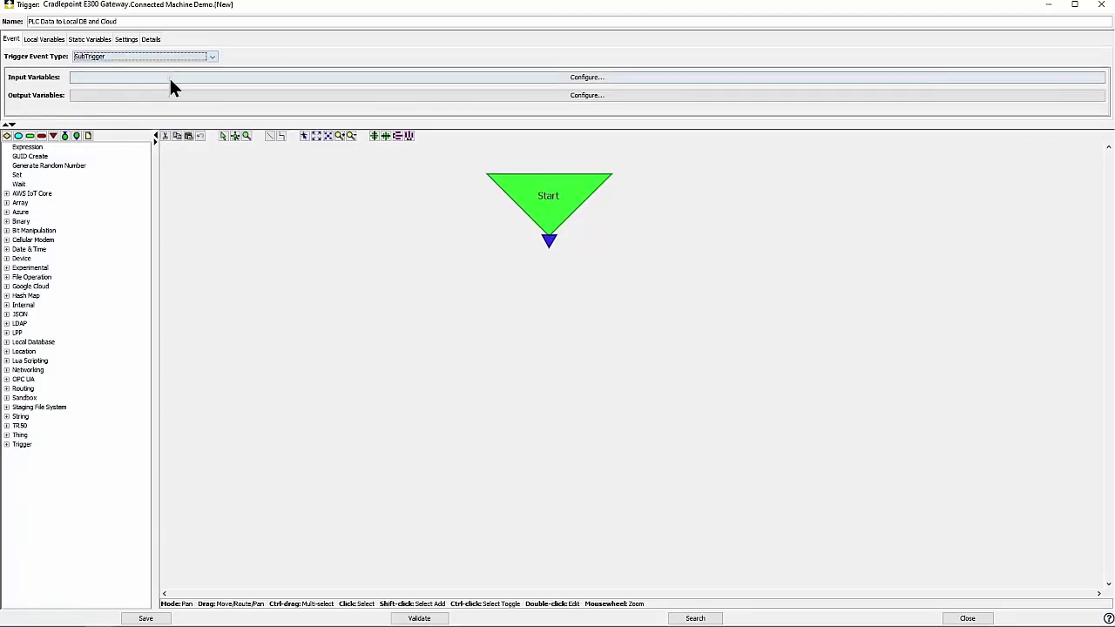
- Examine the available trigger event types under AWS IoT Core, Azure, Cellular Modem, MTConnect, Networking and PLC Logic Events
{"action": "left_click", "coordinate": [212, 57]}
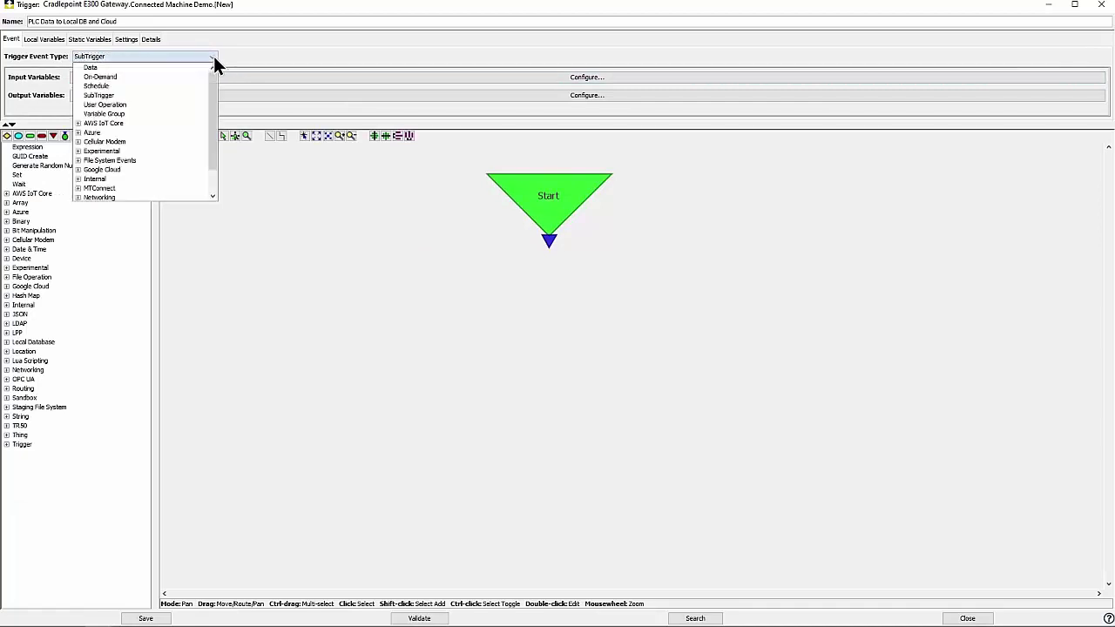
{"action": "scroll", "coordinate": [133, 111], "scroll_direction": "down", "scroll_amount": 1}
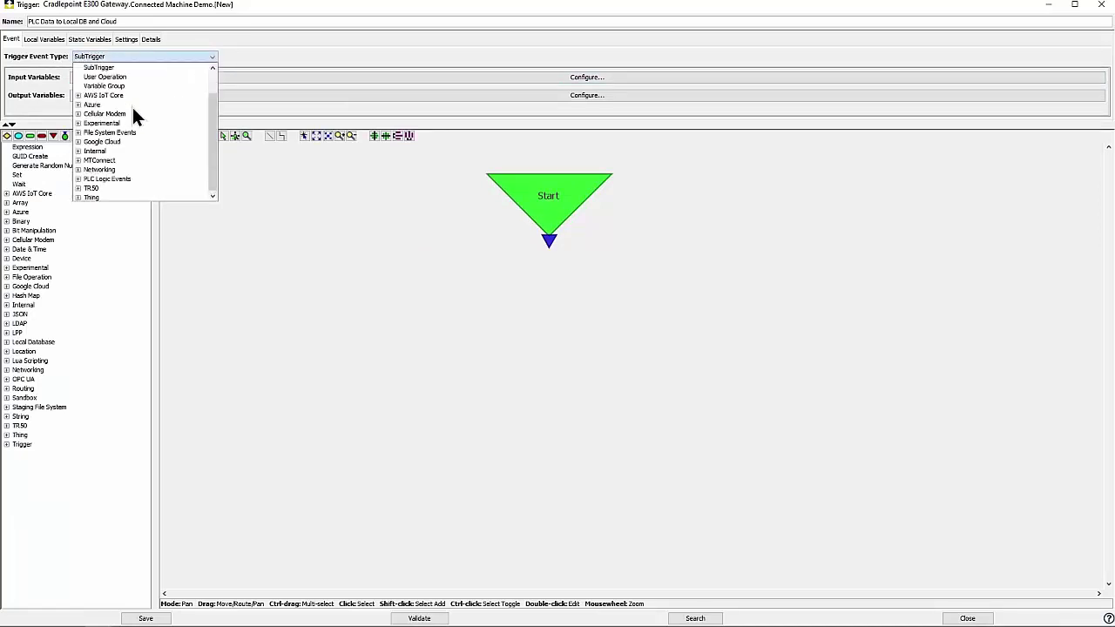
{"action": "left_click", "coordinate": [78, 105]}
{"action": "left_click", "coordinate": [78, 95]}
{"action": "scroll", "coordinate": [166, 99], "scroll_direction": "down", "scroll_amount": 2}
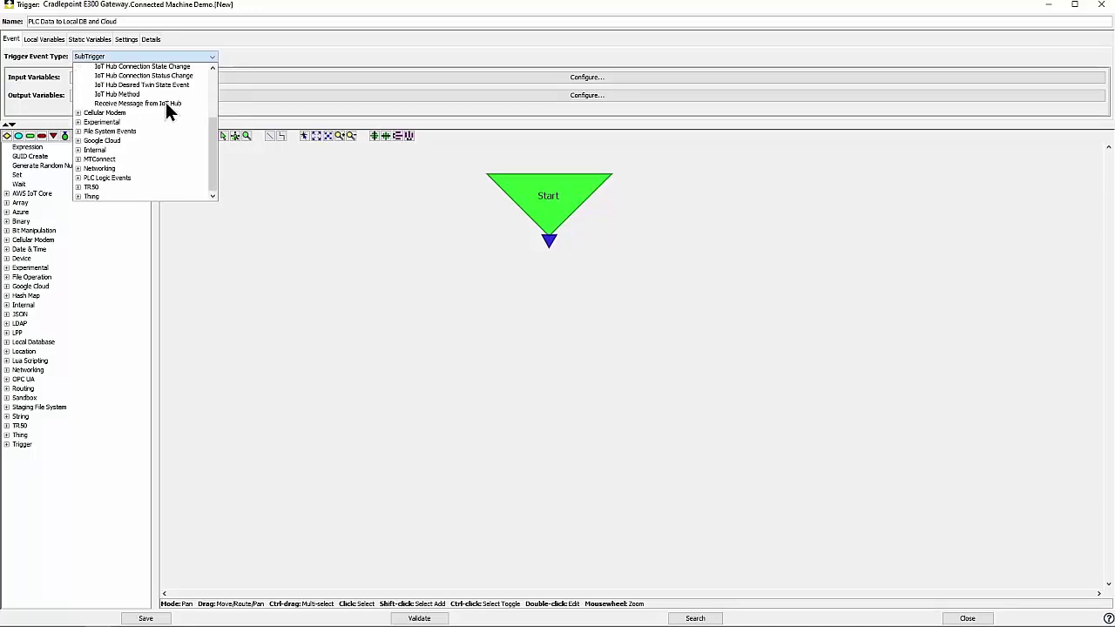
{"action": "left_click", "coordinate": [78, 113]}
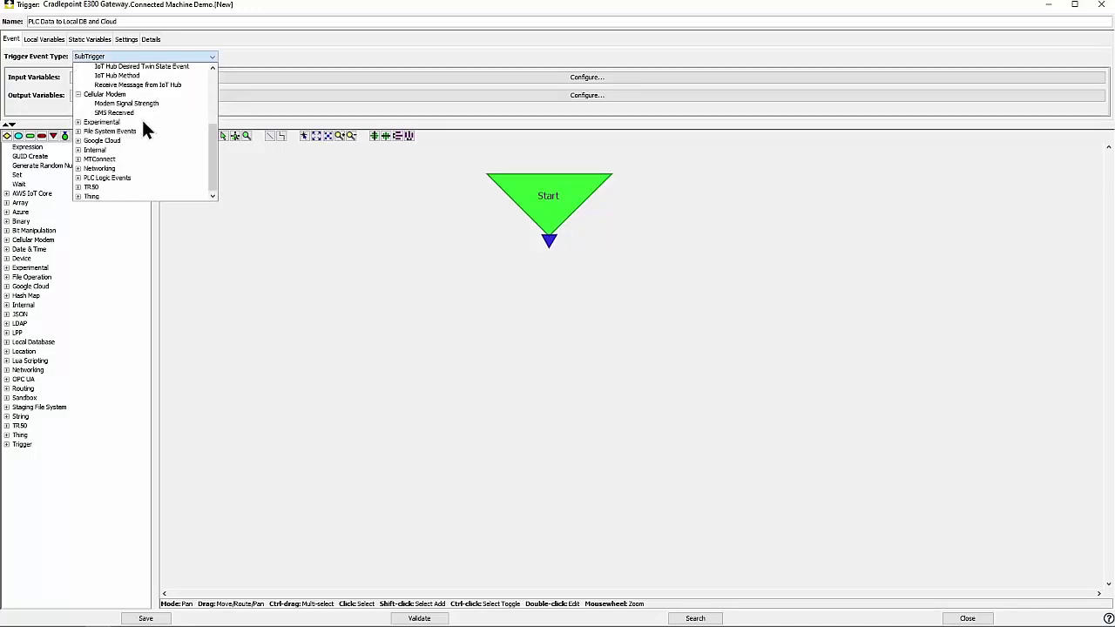
{"action": "left_click", "coordinate": [77, 177]}
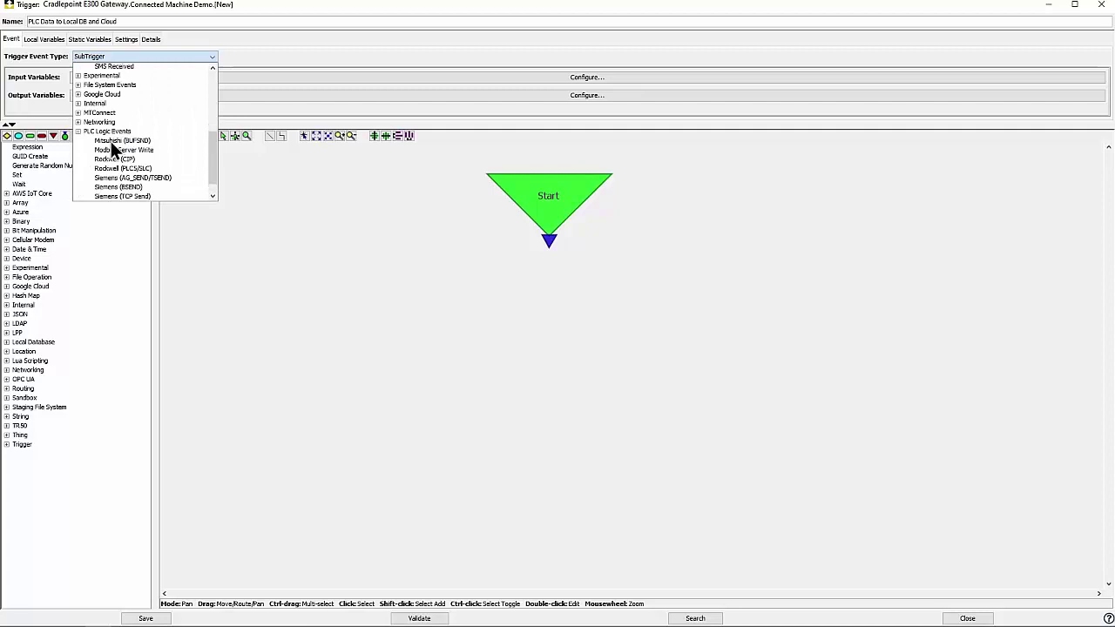
{"action": "left_click", "coordinate": [78, 113]}
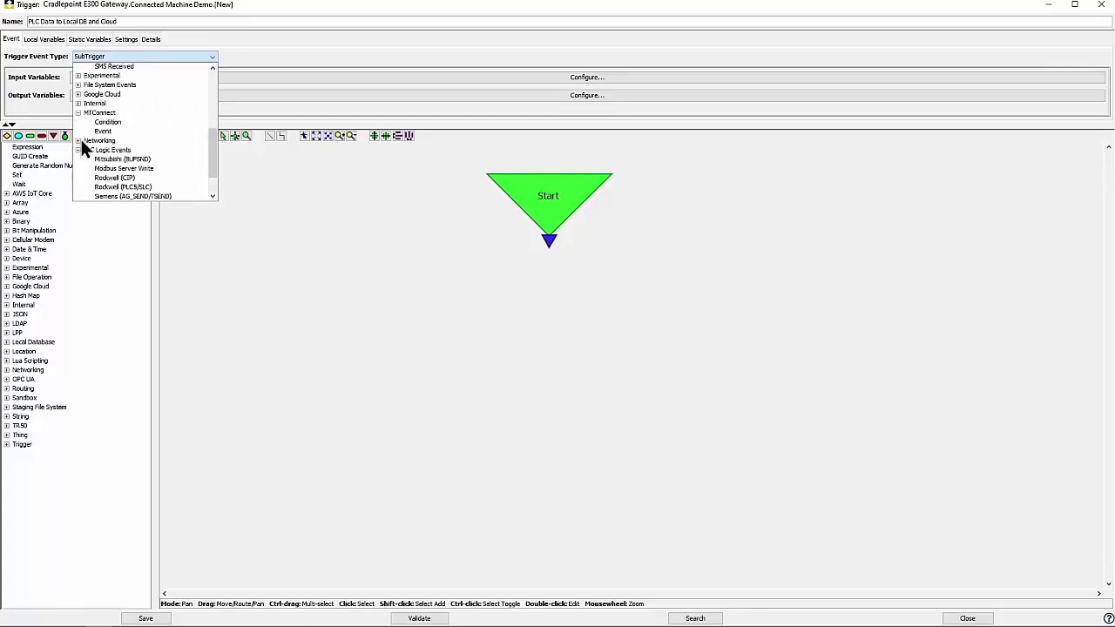
{"action": "left_click", "coordinate": [79, 140]}
{"action": "scroll", "coordinate": [181, 125], "scroll_direction": "down", "scroll_amount": 3}
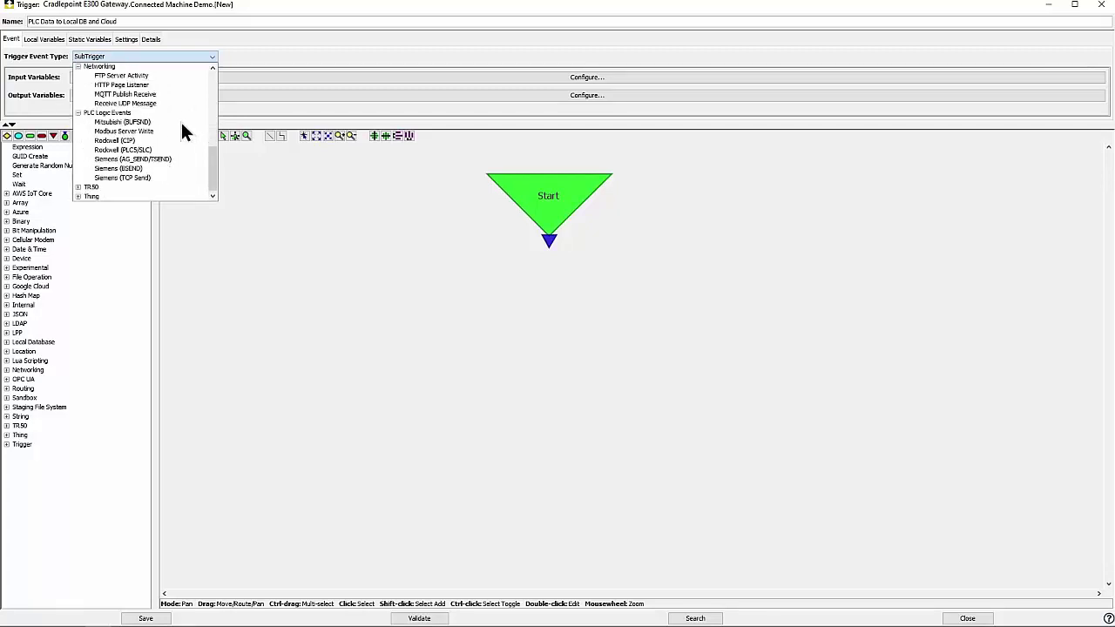
{"action": "scroll", "coordinate": [181, 124], "scroll_direction": "up", "scroll_amount": 5}
{"action": "scroll", "coordinate": [181, 122], "scroll_direction": "up", "scroll_amount": 5}
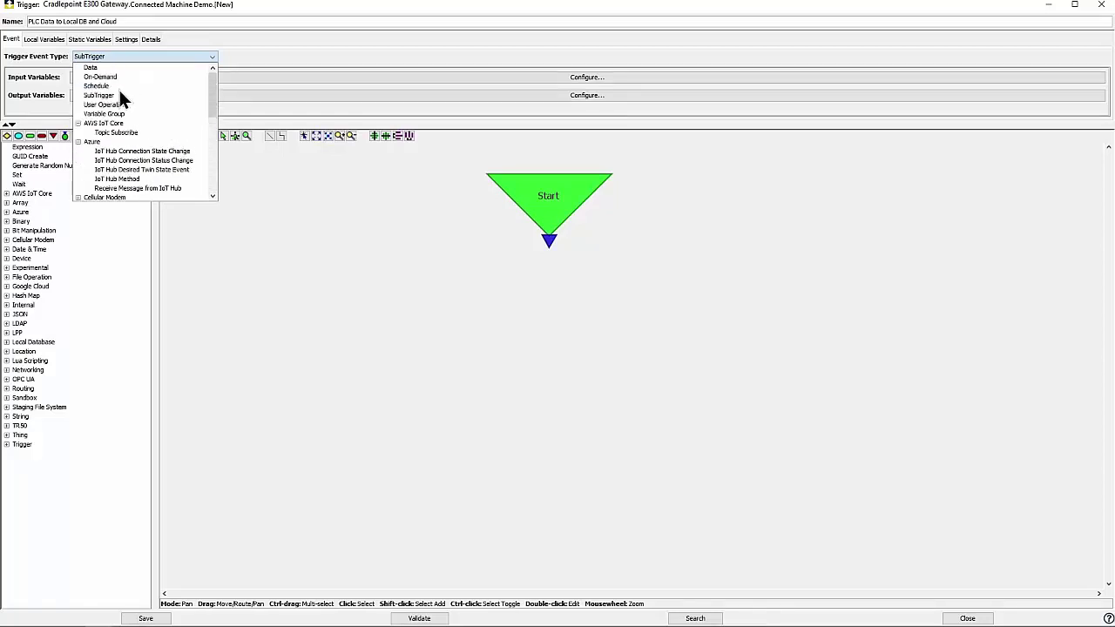
- Set the trigger event type to Data, based on variable _IO_EM_AI_00 of the Rockwell 820 Virtual device
{"action": "left_click", "coordinate": [90, 68]}
{"action": "left_click", "coordinate": [989, 79]}
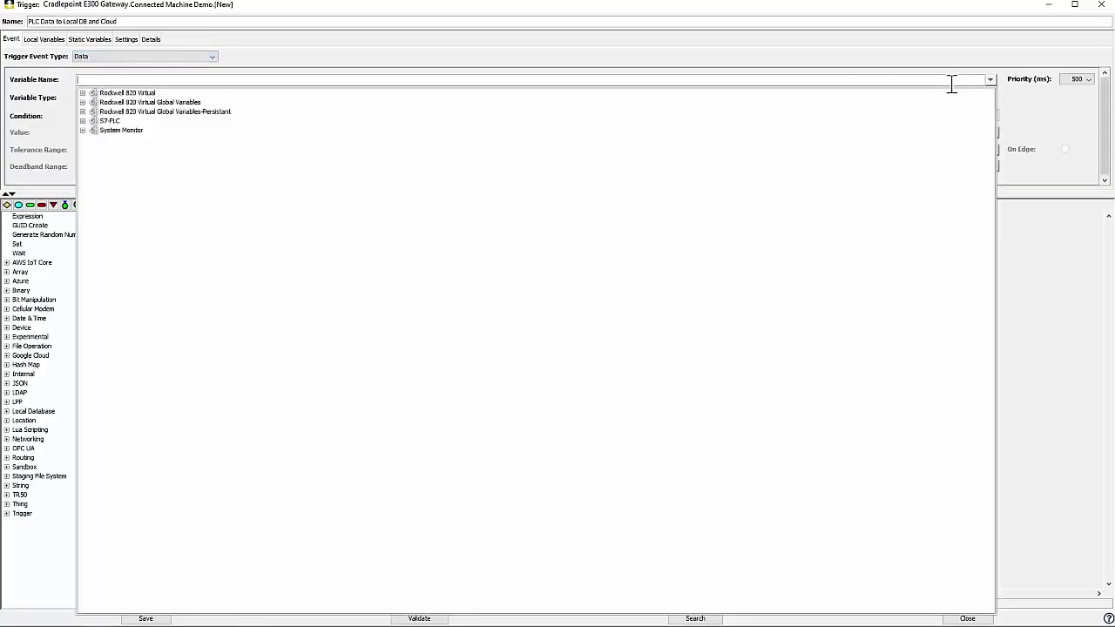
{"action": "left_click", "coordinate": [81, 93]}
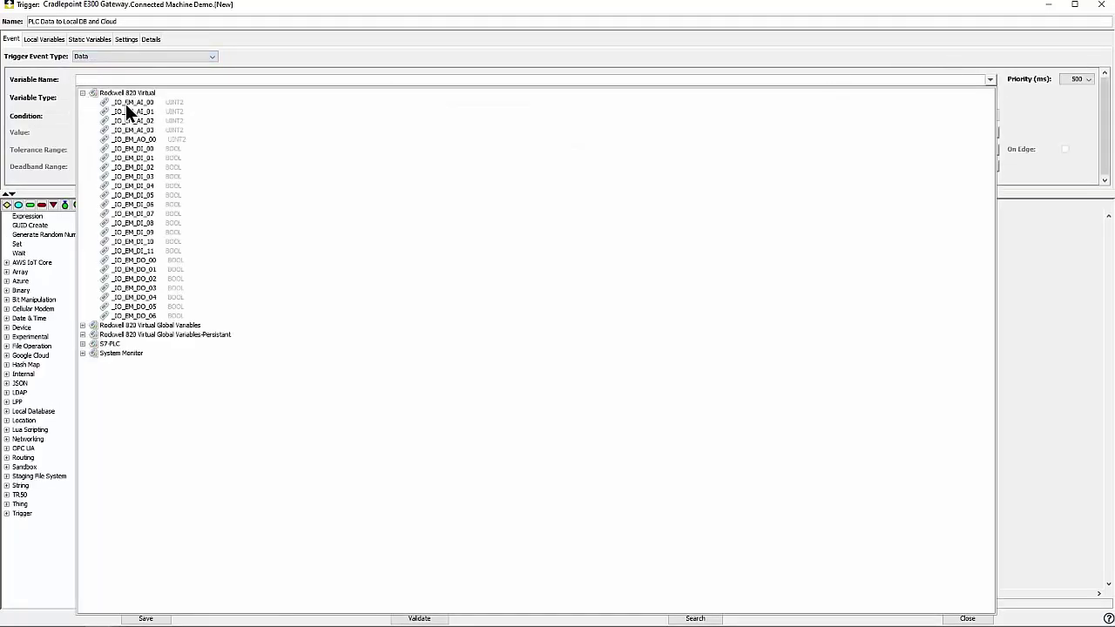
{"action": "left_click", "coordinate": [125, 103]}
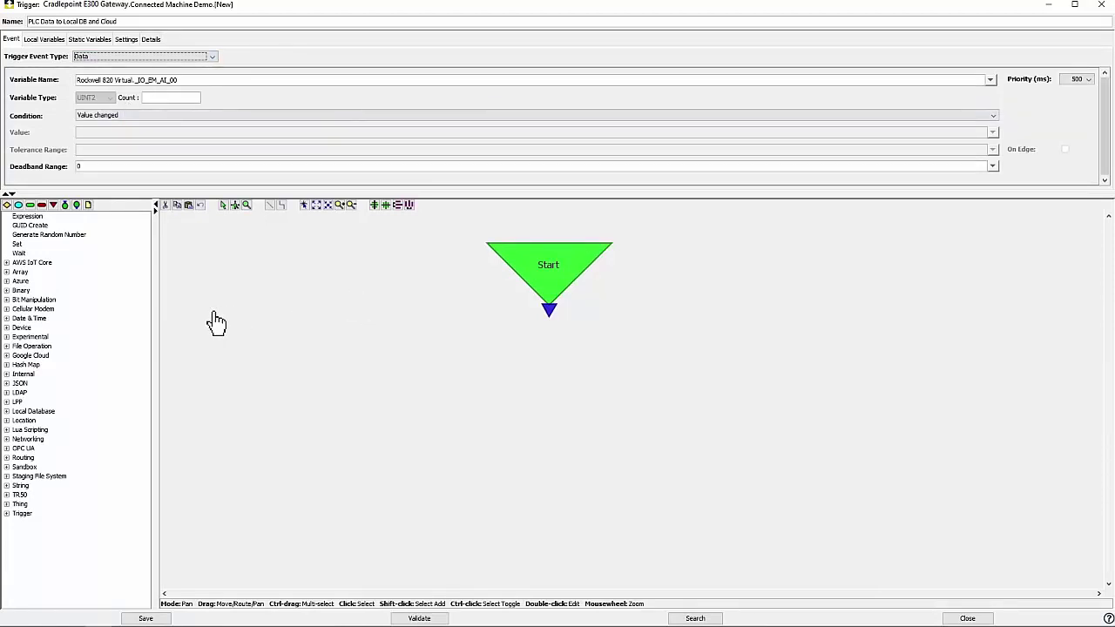
- Add an Expression action below Start and give it the formula PLC_Analog_Input * (10/4095)
{"action": "left_click_drag", "start_coordinate": [35, 217], "coordinate": [561, 404]}
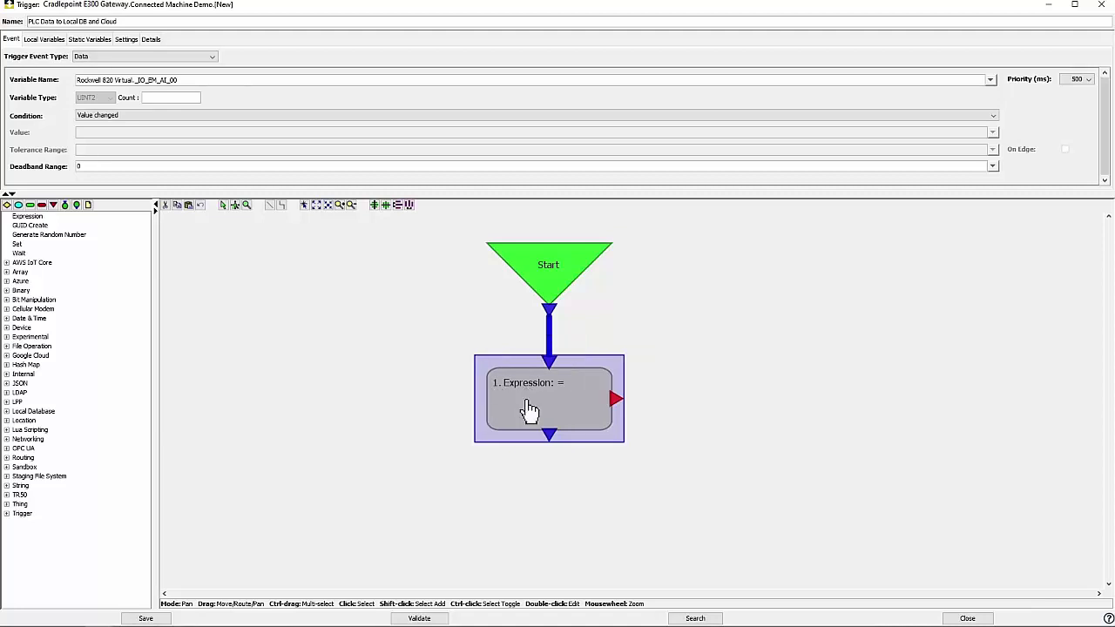
{"action": "double_click", "coordinate": [528, 405]}
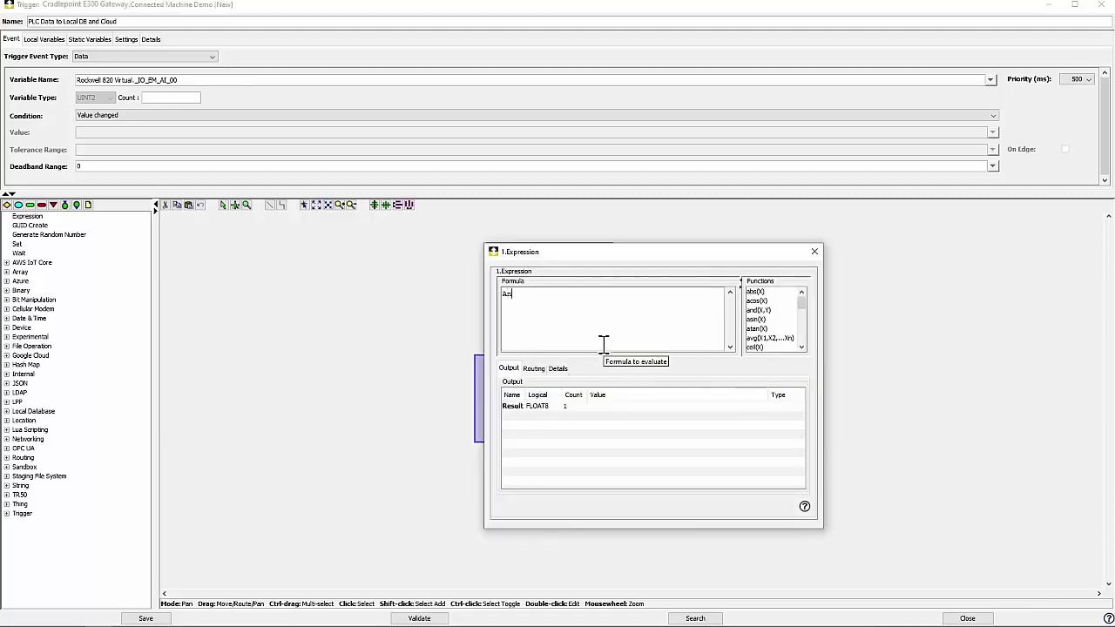
{"action": "type", "text": "PLC"}
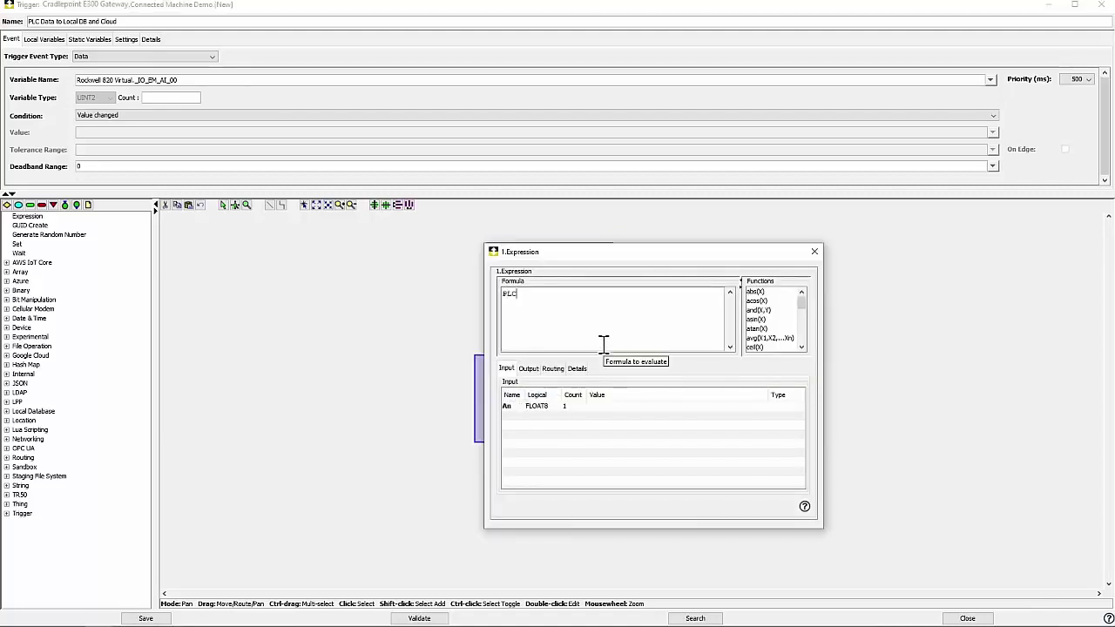
{"action": "type", "text": "_Analog_Input *"}
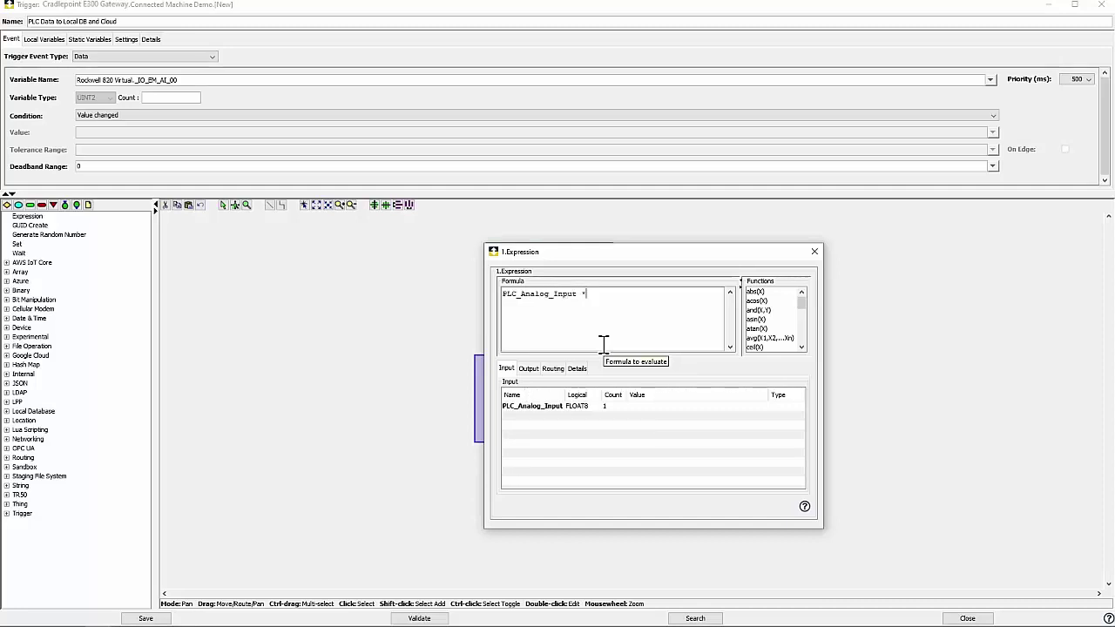
{"action": "type", "text": " (10/4095)"}
- Set the Expression's PLC_Analog_Input value to _IO_EM_AI_00 of the Rockwell 820 Virtual device
{"action": "left_click", "coordinate": [763, 409]}
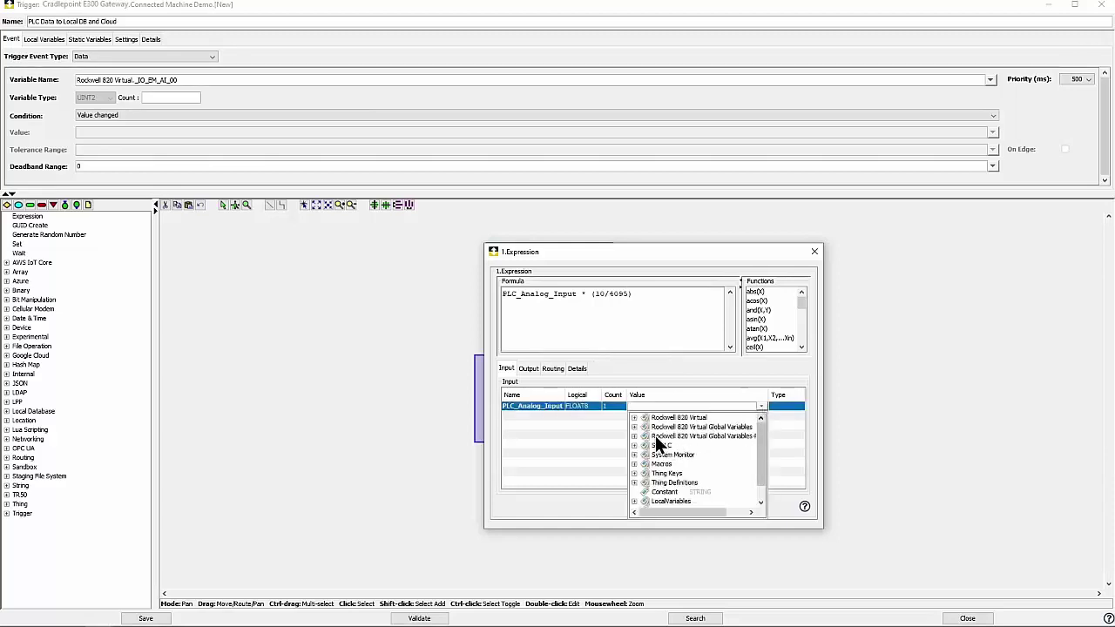
{"action": "left_click", "coordinate": [635, 418]}
{"action": "left_click", "coordinate": [679, 427]}
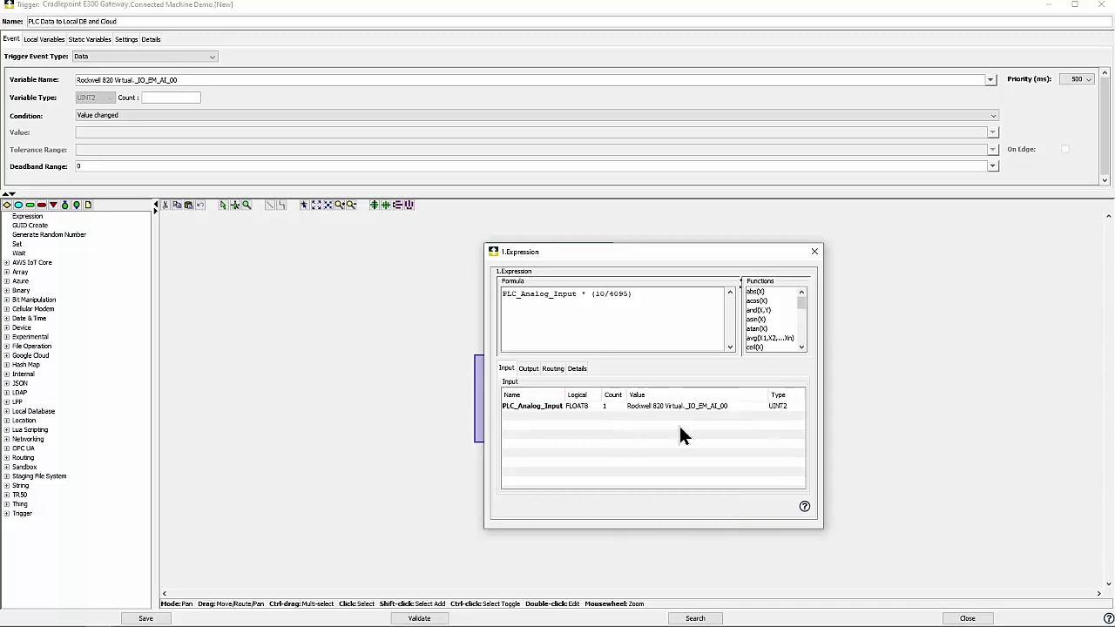
- Map the Expression's Result output to a local variable and close the Expression settings
{"action": "left_click", "coordinate": [533, 369]}
{"action": "left_click", "coordinate": [514, 405]}
{"action": "right_click", "coordinate": [514, 405]}
{"action": "mouse_move", "coordinate": [527, 411]}
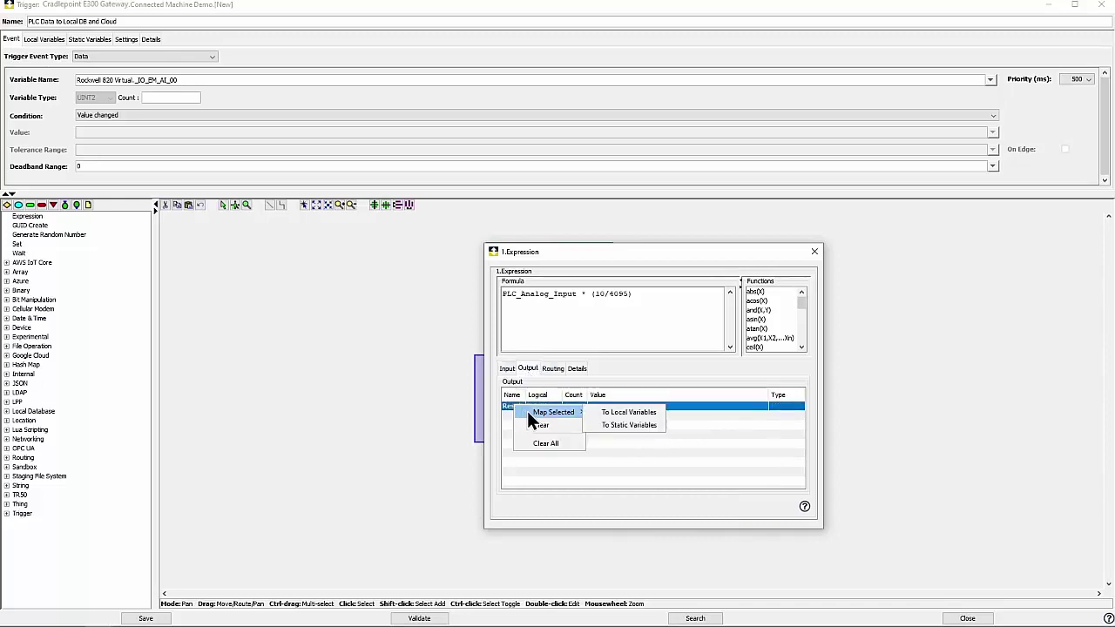
{"action": "left_click", "coordinate": [610, 412]}
{"action": "left_click_drag", "start_coordinate": [685, 254], "coordinate": [836, 250]}
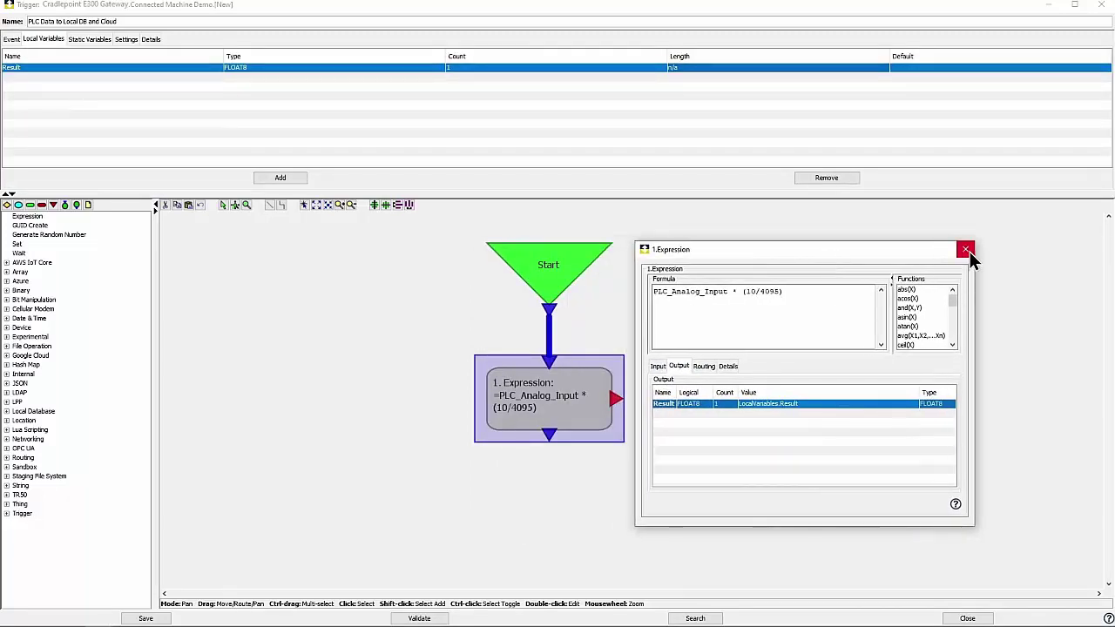
{"action": "left_click", "coordinate": [966, 250]}
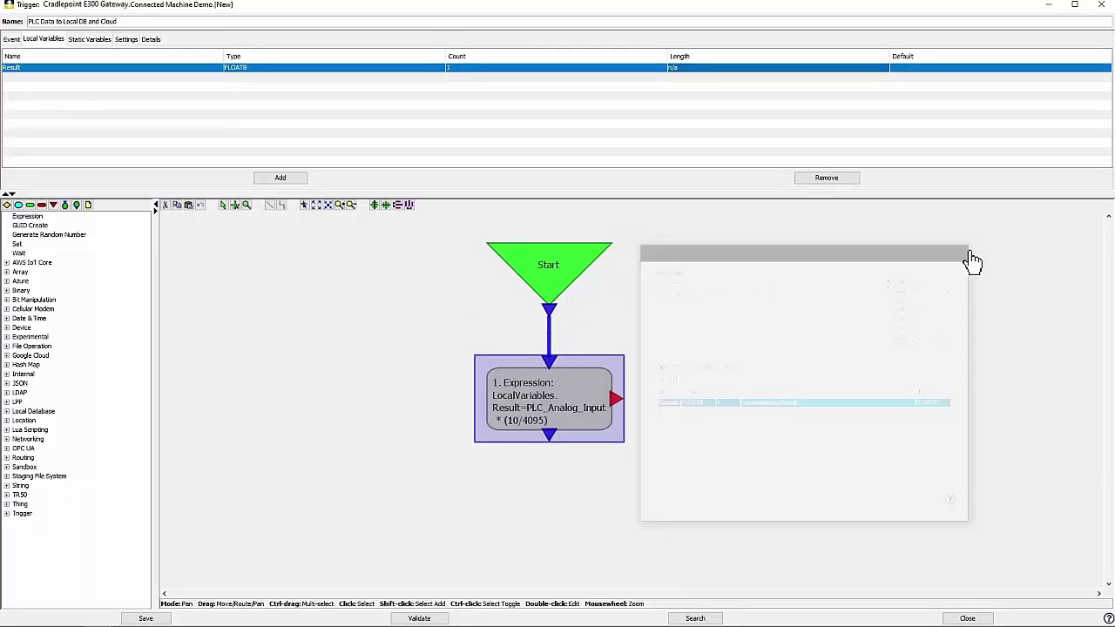
- Add a Local DB Insert action below the Expression, linked to it, and open its settings for table PLC_Data_Memory
{"action": "left_click", "coordinate": [7, 412]}
{"action": "left_click", "coordinate": [54, 440]}
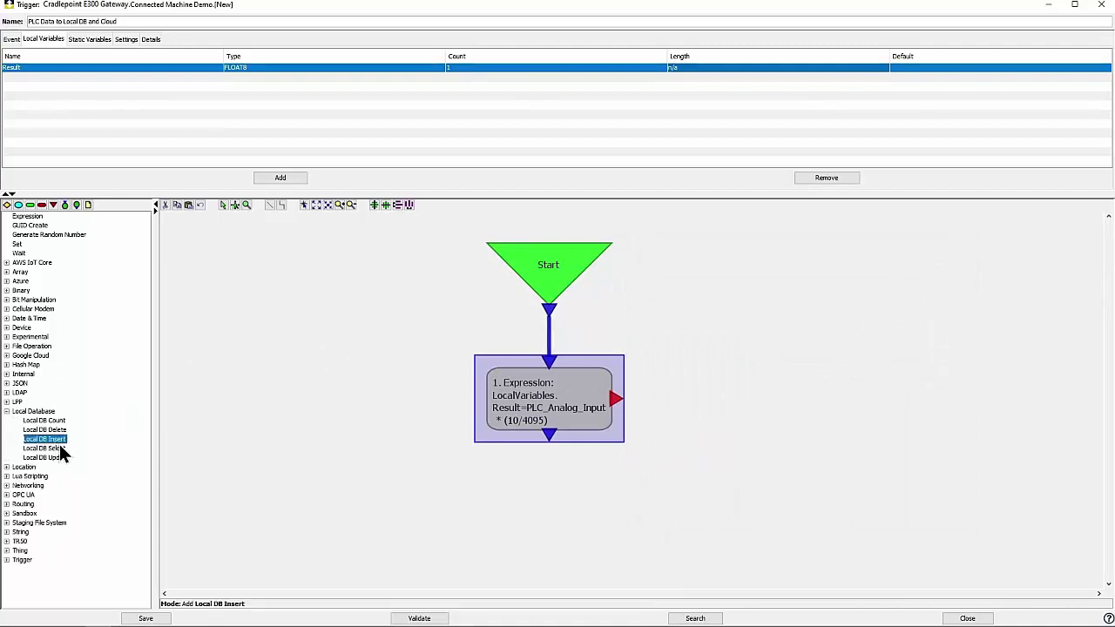
{"action": "left_click", "coordinate": [515, 505]}
{"action": "left_click_drag", "start_coordinate": [547, 501], "coordinate": [553, 520]}
{"action": "double_click", "coordinate": [552, 520]}
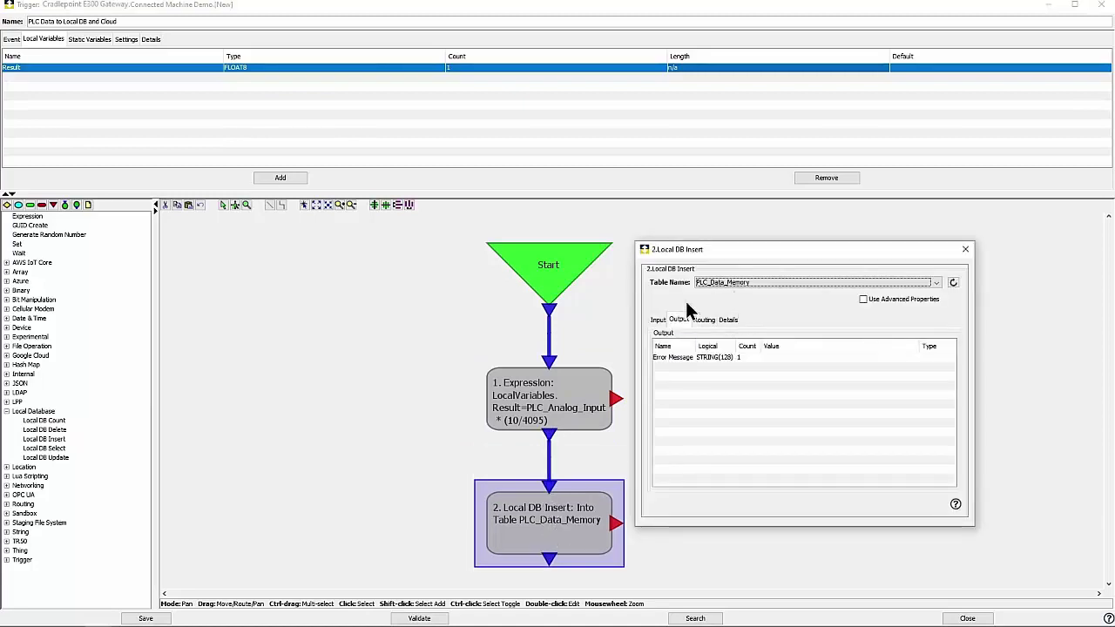
- Set the Time_Stamp input of the Local DB Insert to the $EXECUTION_BEGIN_TIME macro
{"action": "left_click", "coordinate": [911, 357]}
{"action": "scroll", "coordinate": [787, 435], "scroll_direction": "down", "scroll_amount": 5}
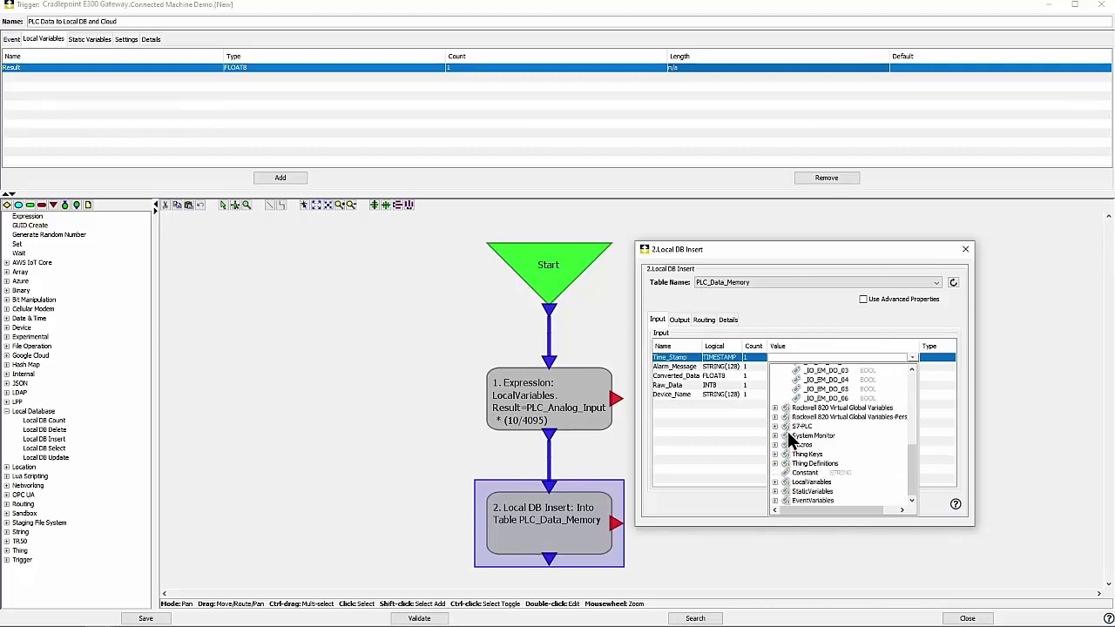
{"action": "left_click", "coordinate": [775, 445]}
{"action": "left_click", "coordinate": [843, 434]}
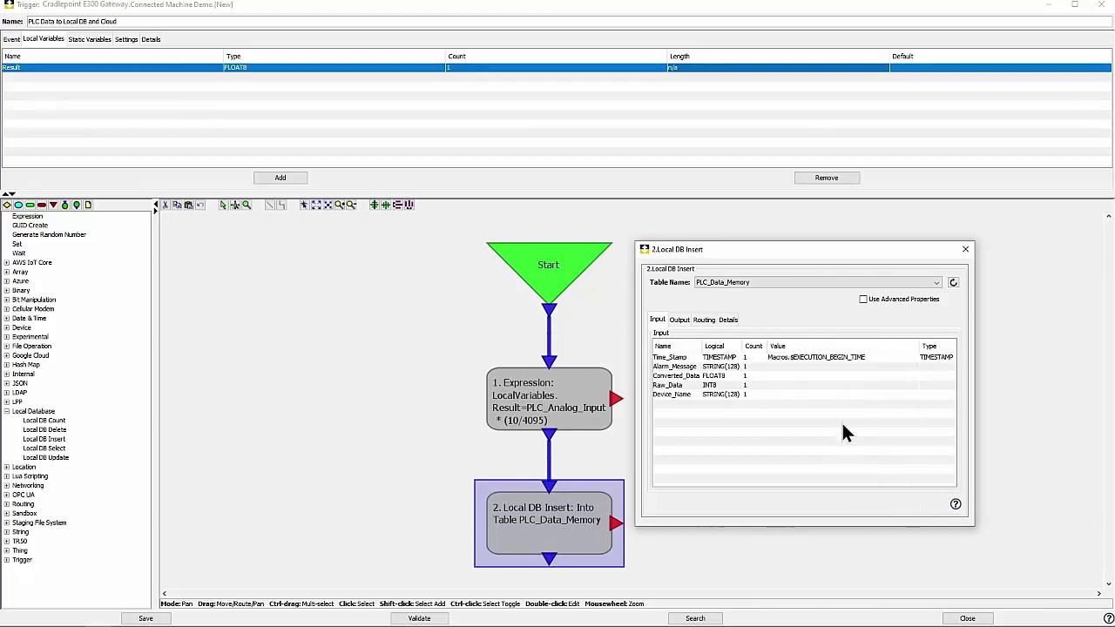
- Set the Converted_Data input of the Local DB Insert to the local variable Result
{"action": "left_click", "coordinate": [913, 376]}
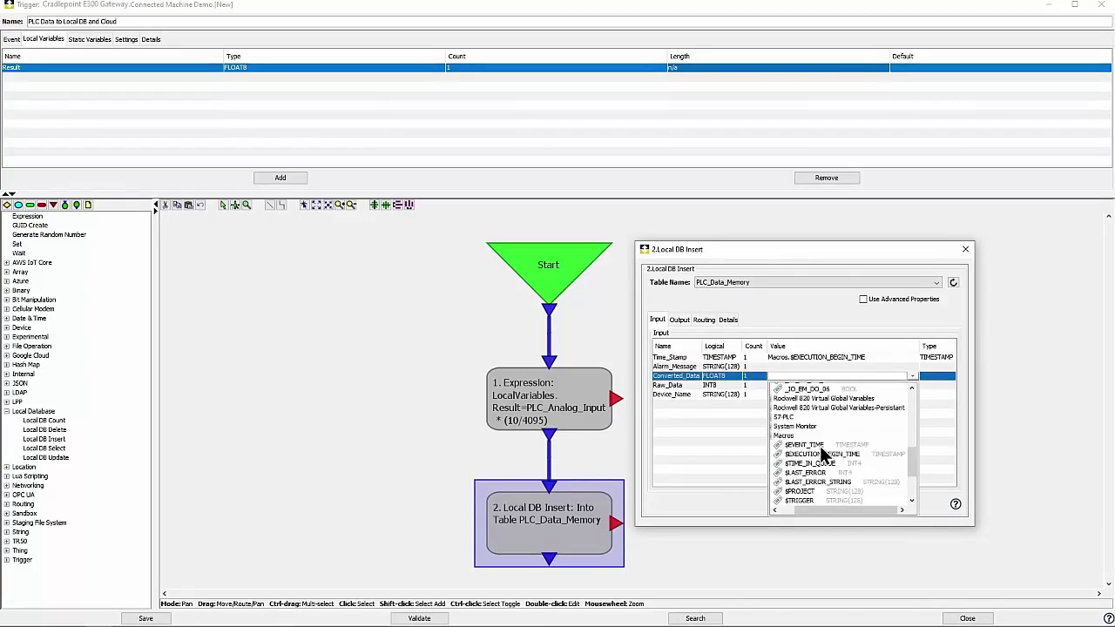
{"action": "scroll", "coordinate": [823, 505], "scroll_direction": "down", "scroll_amount": 3}
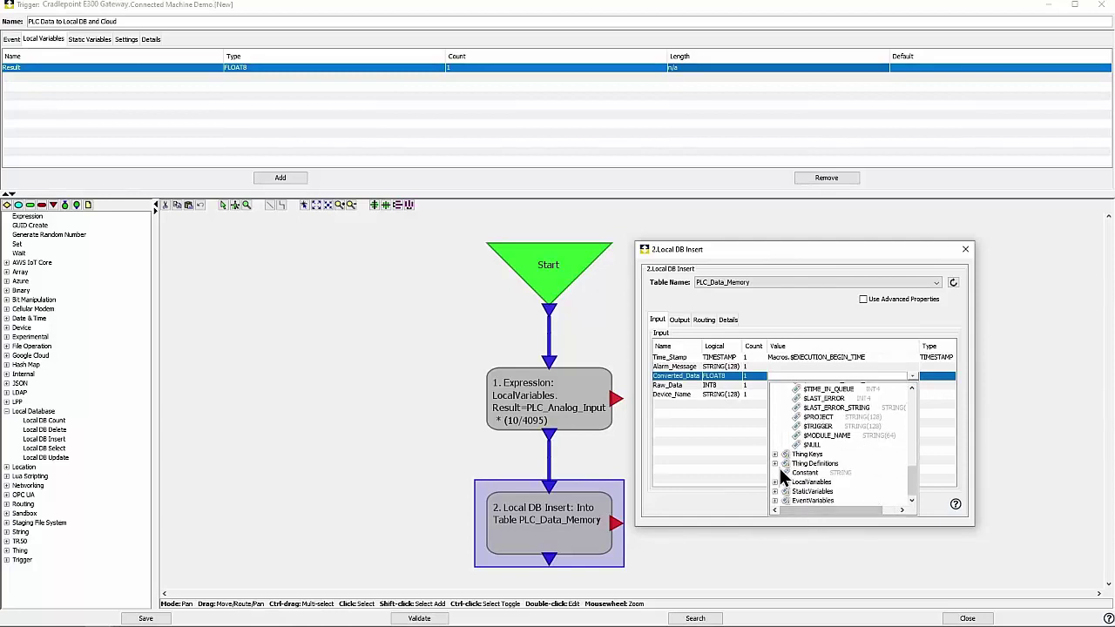
{"action": "left_click", "coordinate": [775, 481]}
{"action": "left_click", "coordinate": [805, 491]}
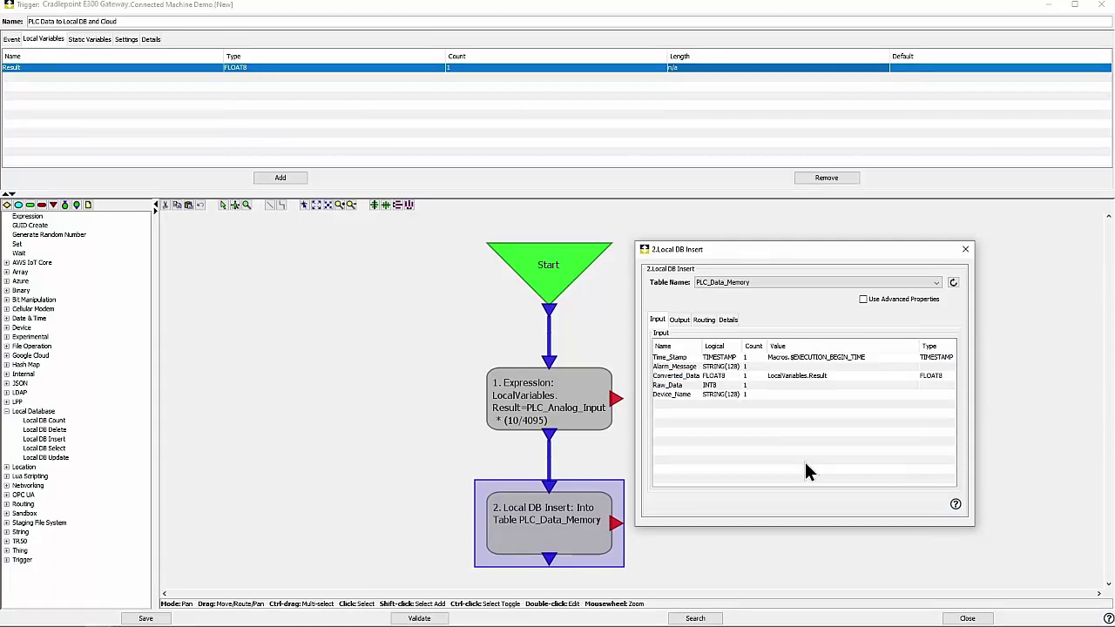
- Set Raw_Data to Rockwell 820 Virtual variable _IO_EM_AI_00, enter the Rockwell device name for Device_Name, and close the Local DB Insert settings
{"action": "left_click", "coordinate": [912, 385]}
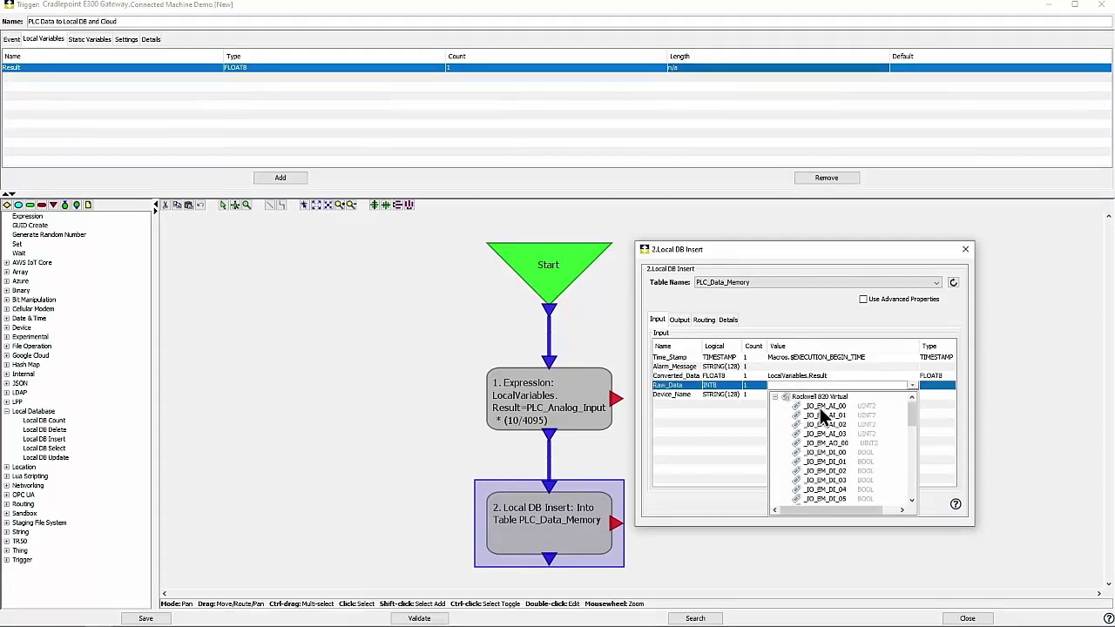
{"action": "left_click", "coordinate": [822, 409]}
{"action": "left_click", "coordinate": [891, 394]}
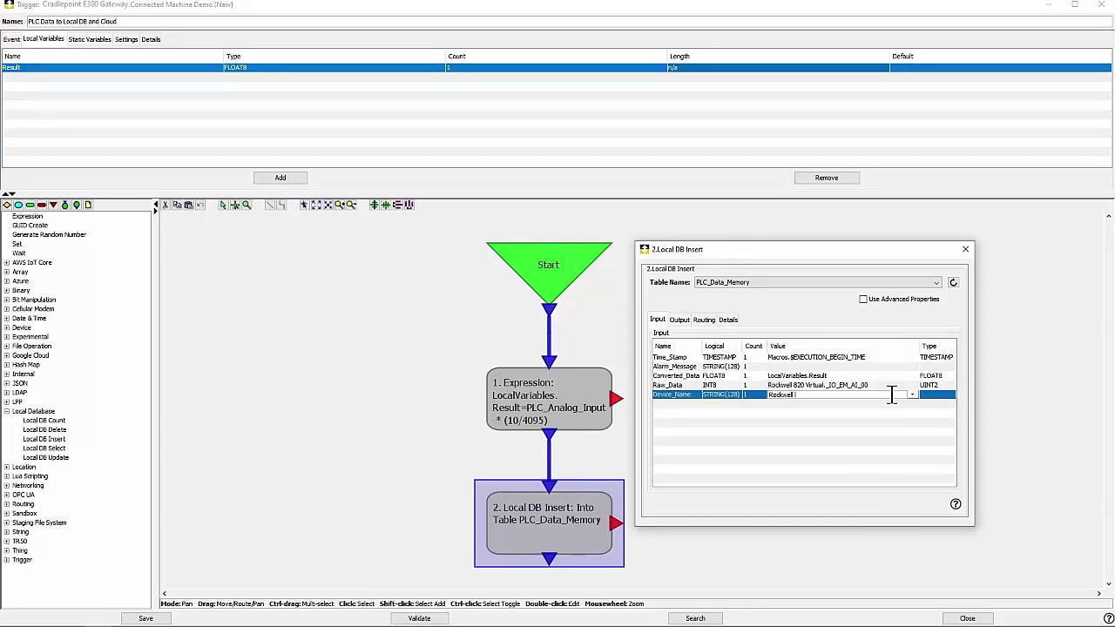
{"action": "left_click", "coordinate": [965, 249]}
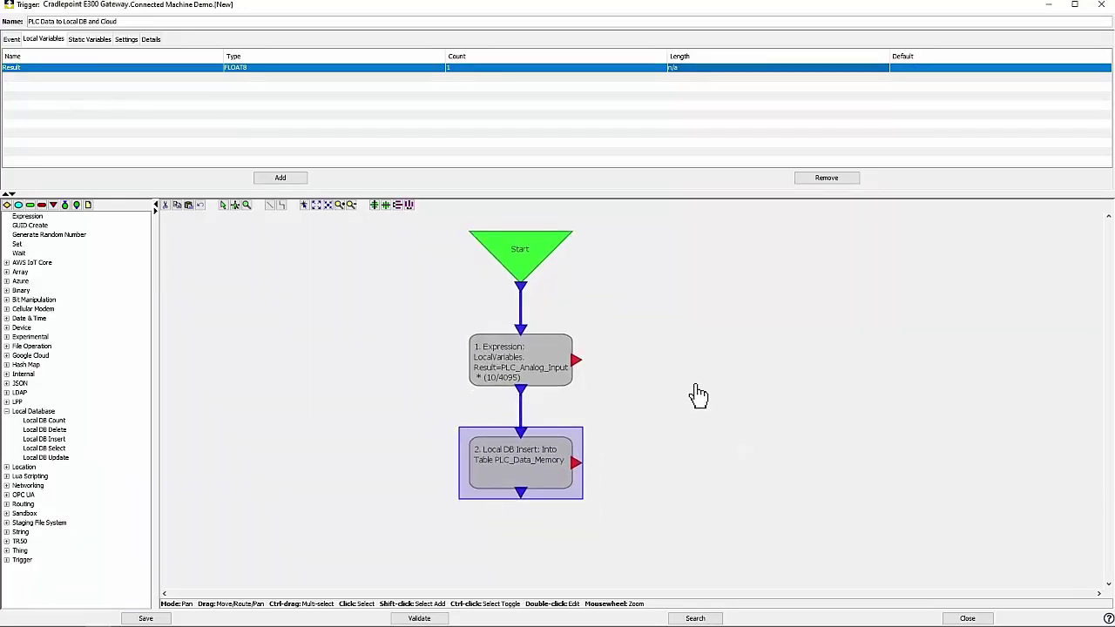
- Add a Publish Property action from the Thing group below Local DB Insert, linked to it, and open its settings
{"action": "left_click", "coordinate": [7, 551]}
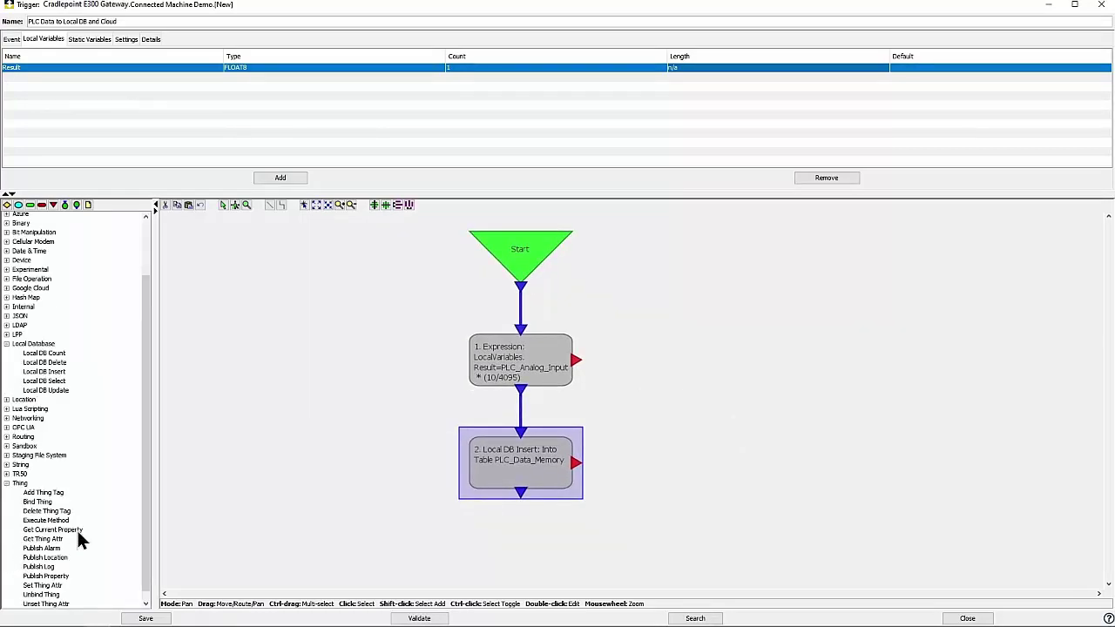
{"action": "left_click_drag", "start_coordinate": [48, 567], "coordinate": [520, 542]}
{"action": "left_click_drag", "start_coordinate": [521, 493], "coordinate": [529, 566]}
{"action": "double_click", "coordinate": [492, 526]}
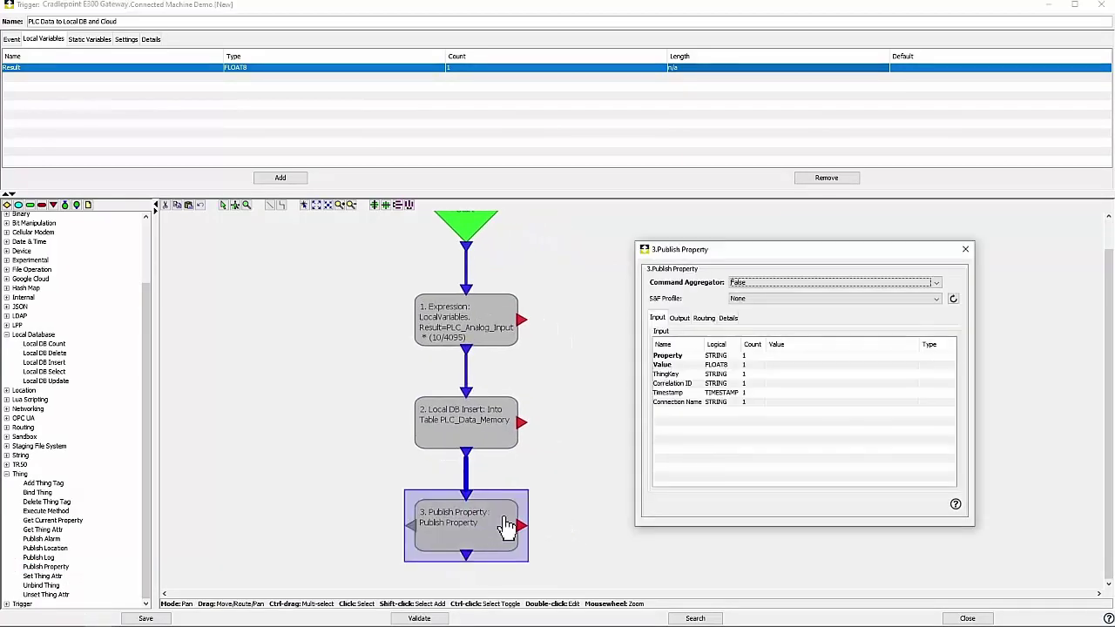
- Set the published Property to plc_ai_0 and its Value to Rockwell 820 Virtual variable _IO_EM_AI_00, then close the settings
{"action": "left_click", "coordinate": [885, 355]}
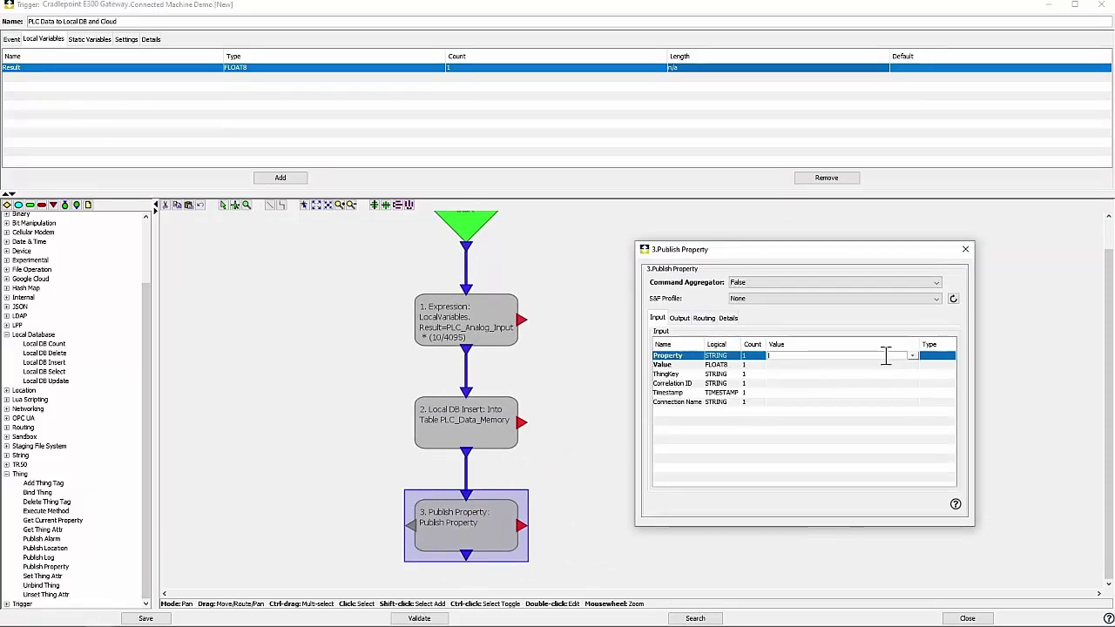
{"action": "type", "text": "plc al"}
{"action": "key", "text": "BackSpace"}
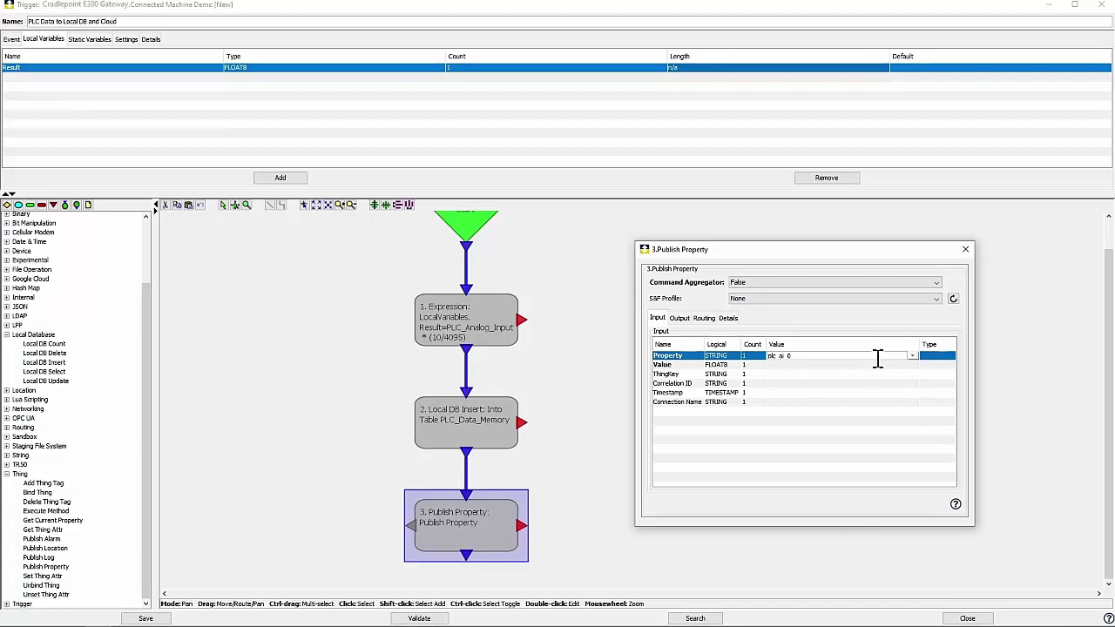
{"action": "left_click", "coordinate": [912, 364]}
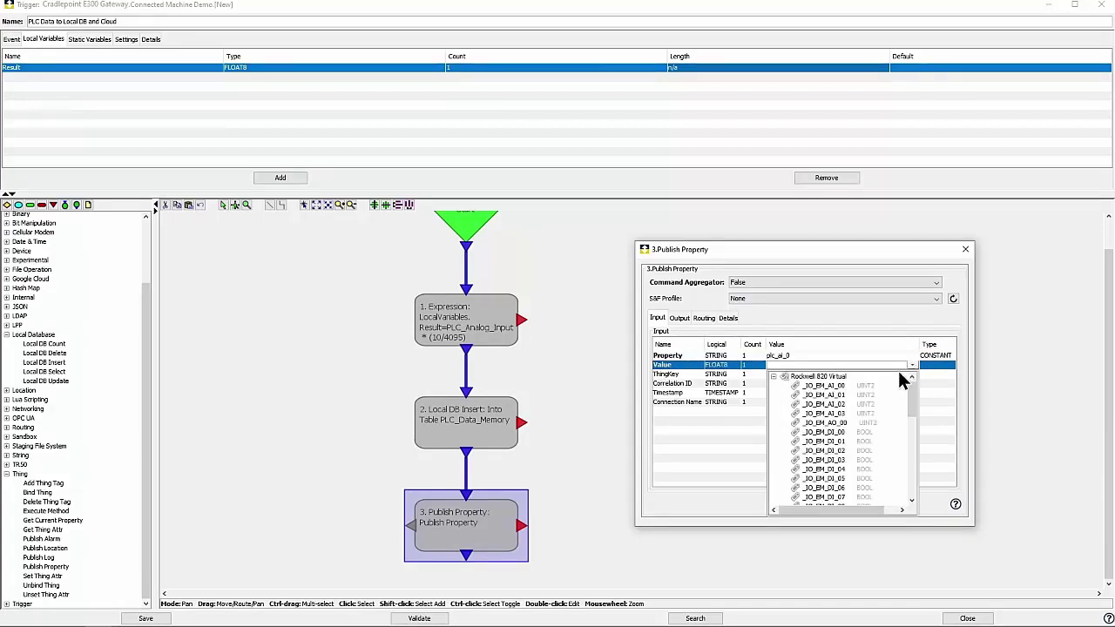
{"action": "left_click", "coordinate": [819, 387]}
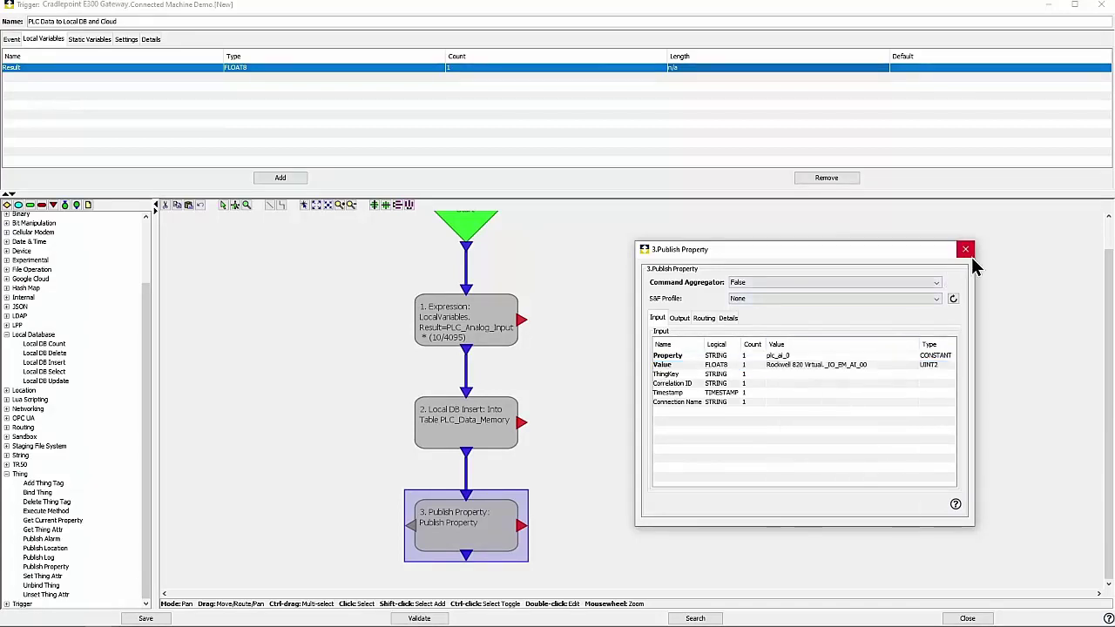
{"action": "left_click", "coordinate": [968, 254]}
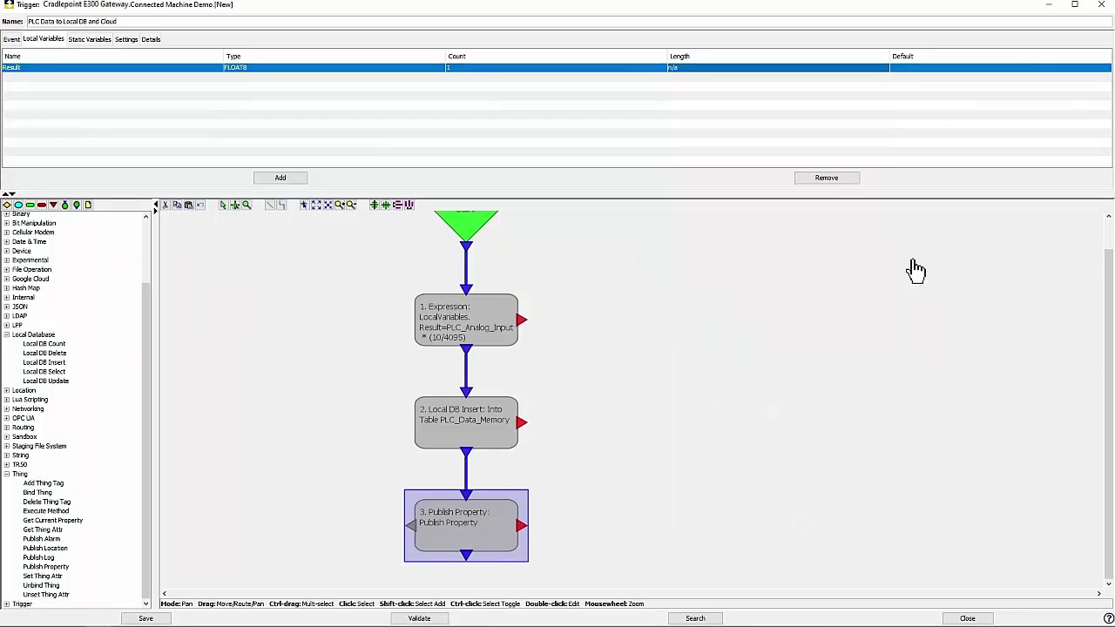
- Add an End Execution node below Publish Property and route both its success and side exits to that node
{"action": "scroll", "coordinate": [828, 298], "scroll_direction": "down", "scroll_amount": 3}
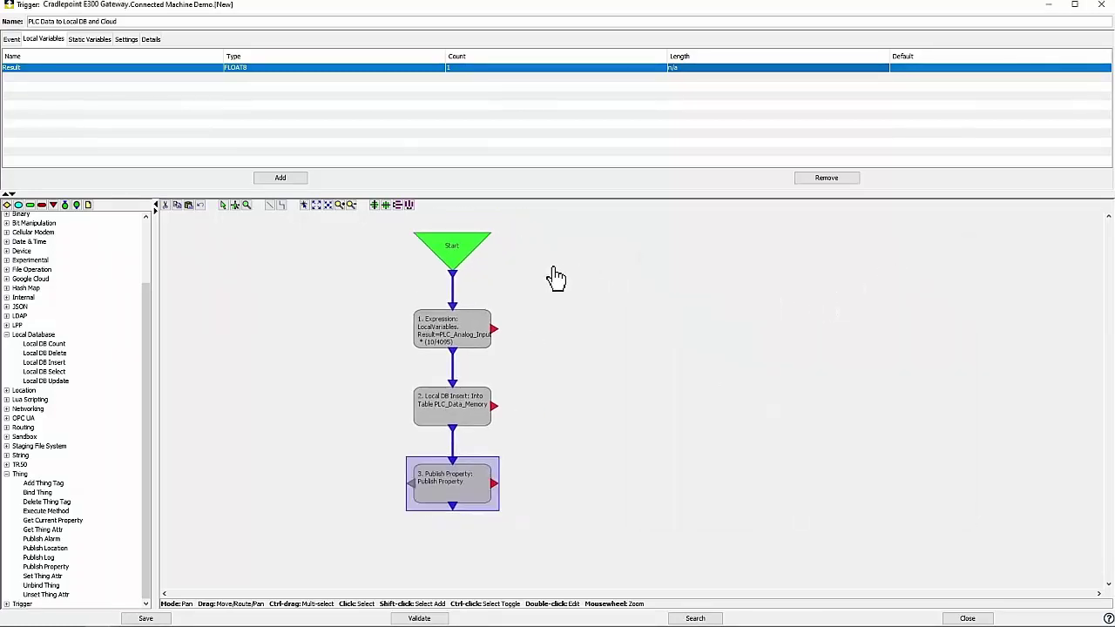
{"action": "scroll", "coordinate": [12, 295], "scroll_direction": "up", "scroll_amount": 3}
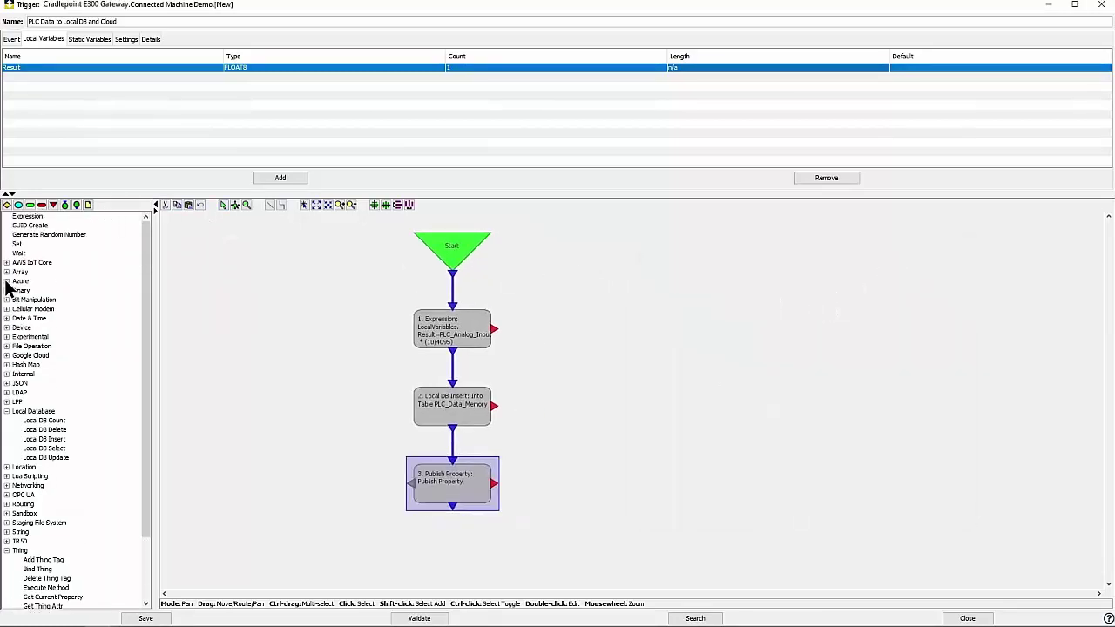
{"action": "left_click", "coordinate": [31, 217]}
{"action": "left_click", "coordinate": [427, 565]}
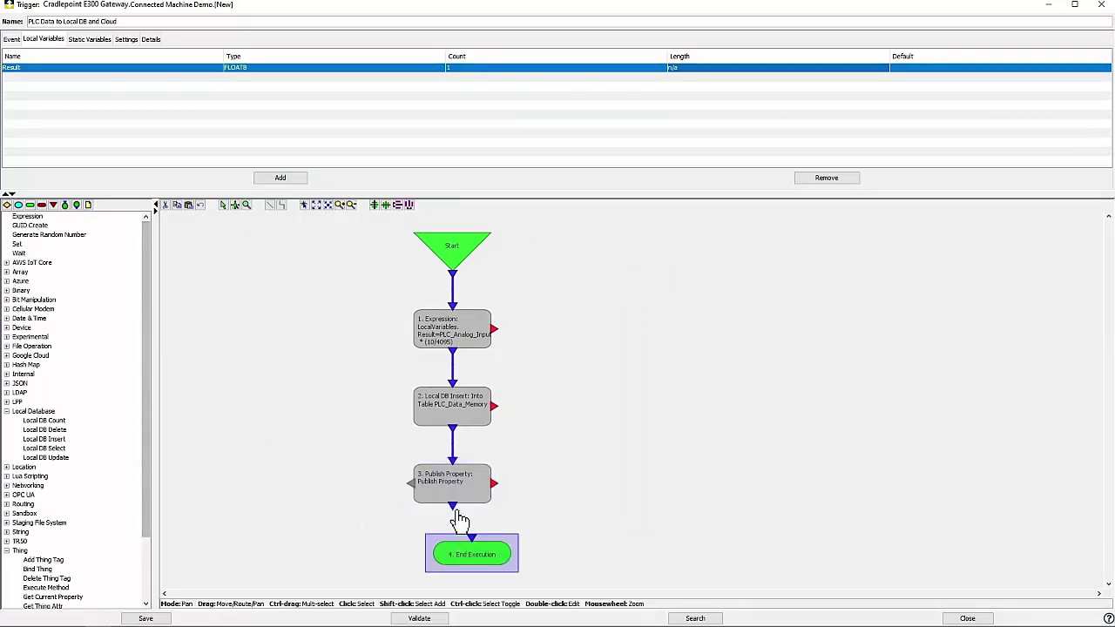
{"action": "left_click_drag", "start_coordinate": [468, 547], "coordinate": [435, 530]}
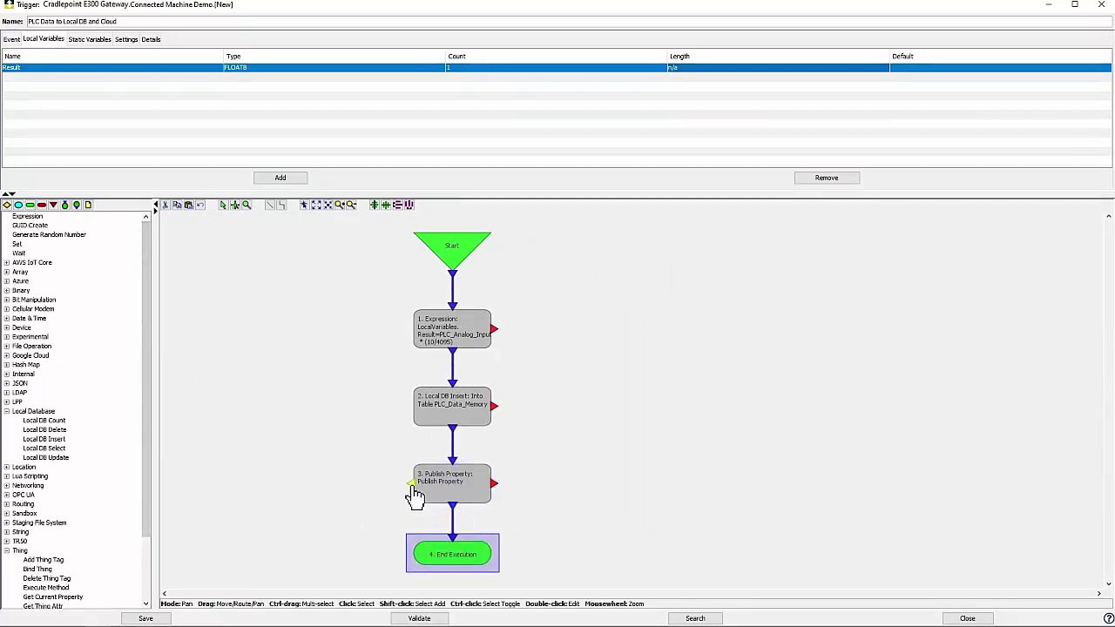
{"action": "left_click_drag", "start_coordinate": [410, 486], "coordinate": [427, 547]}
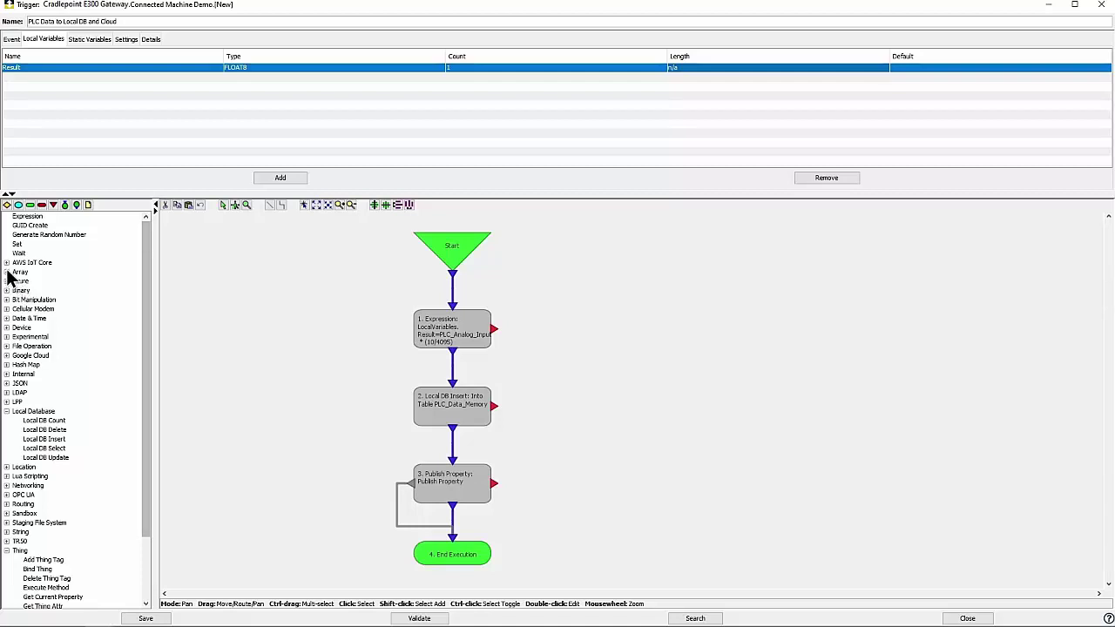
- Place an If decision and a For loop node in the empty canvas area beside the flow
{"action": "left_click", "coordinate": [7, 205]}
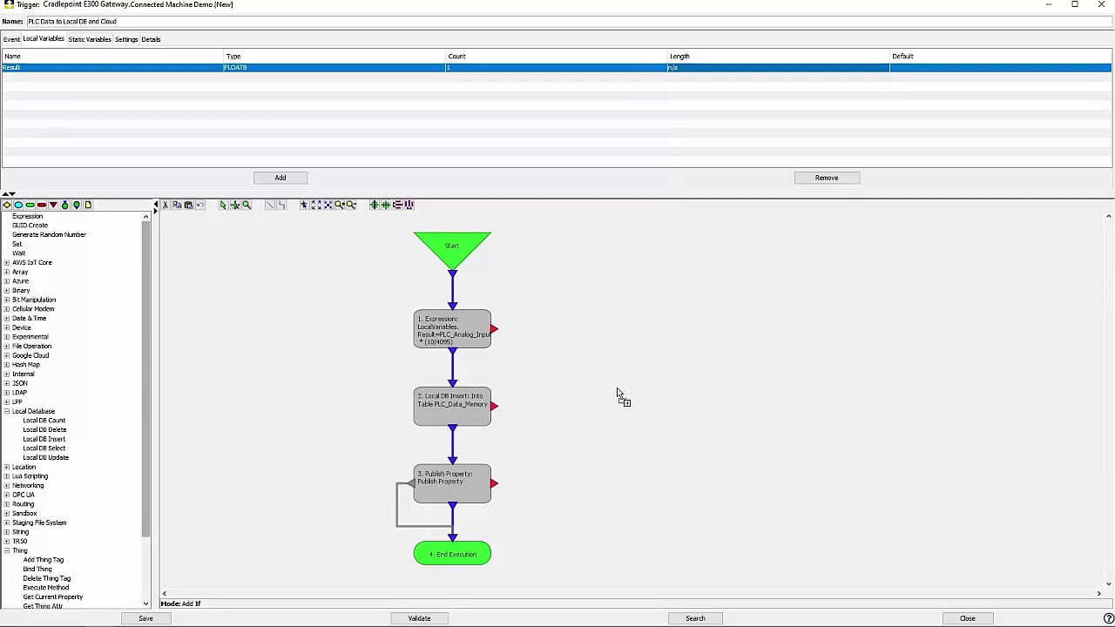
{"action": "left_click", "coordinate": [607, 367]}
{"action": "left_click", "coordinate": [18, 205]}
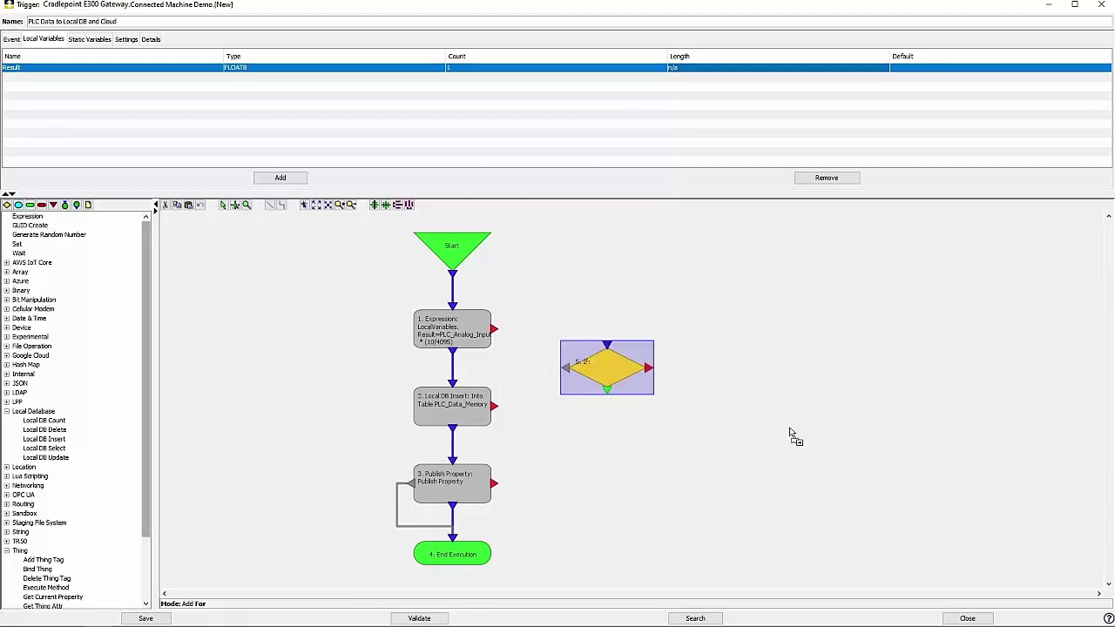
{"action": "left_click", "coordinate": [722, 383]}
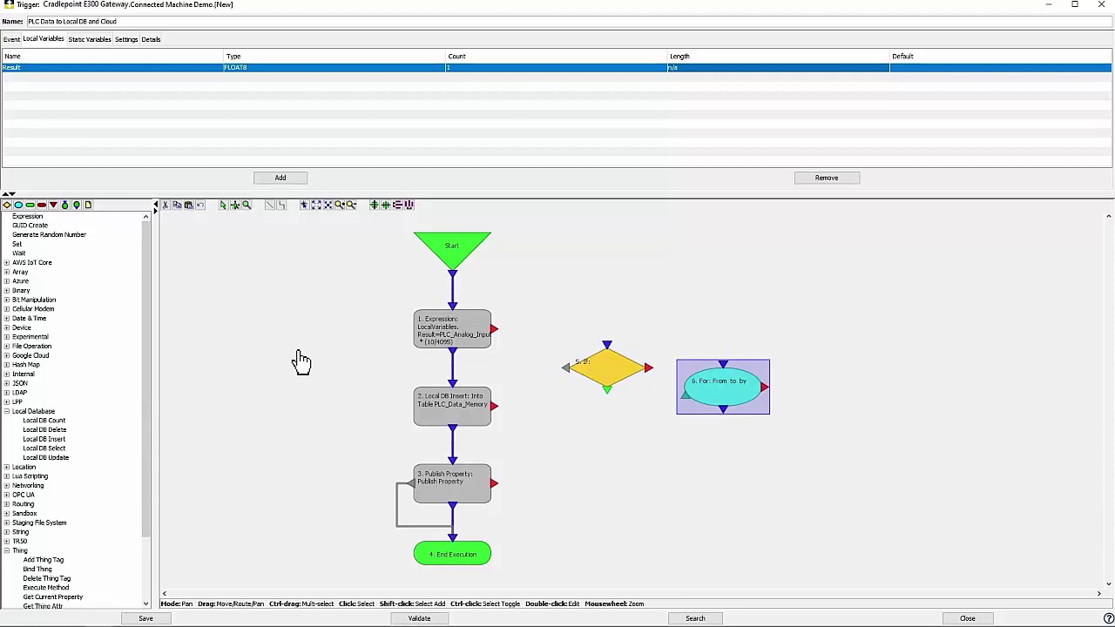
- Place a Get Bit action from Bit Manipulation and a Copy File action from File Operation beside the flow
{"action": "left_click", "coordinate": [7, 300]}
{"action": "left_click", "coordinate": [32, 309]}
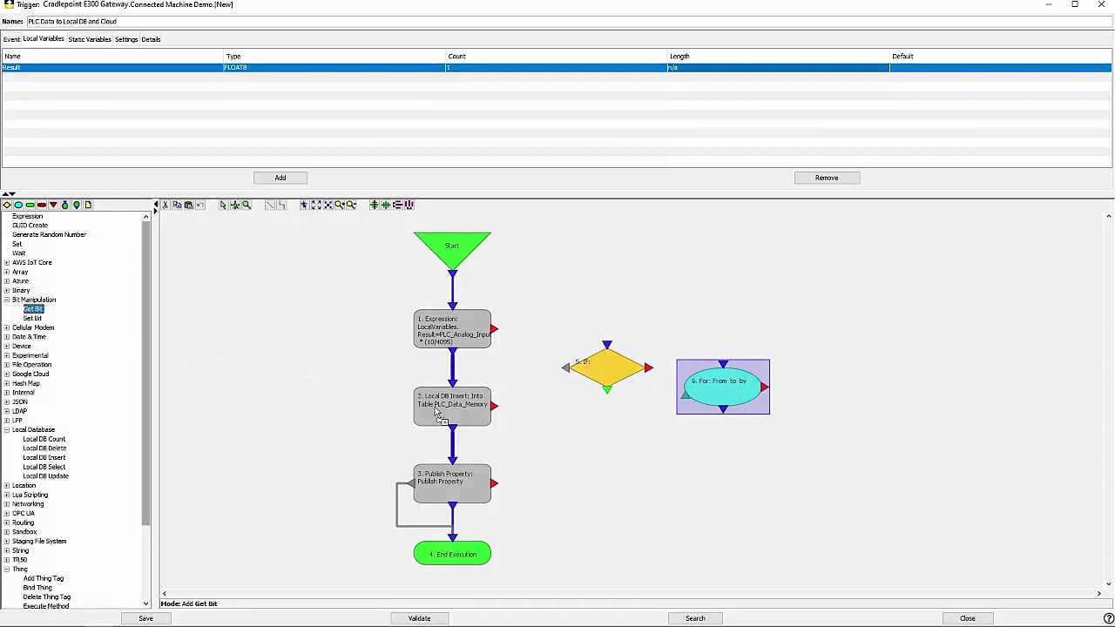
{"action": "left_click", "coordinate": [627, 426]}
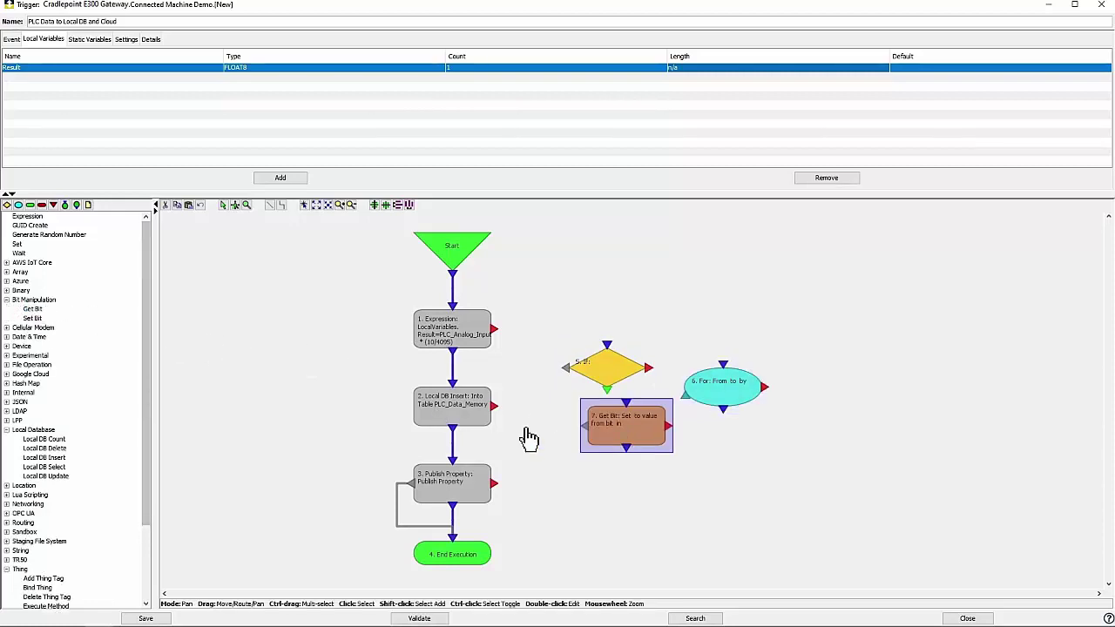
{"action": "left_click", "coordinate": [7, 364]}
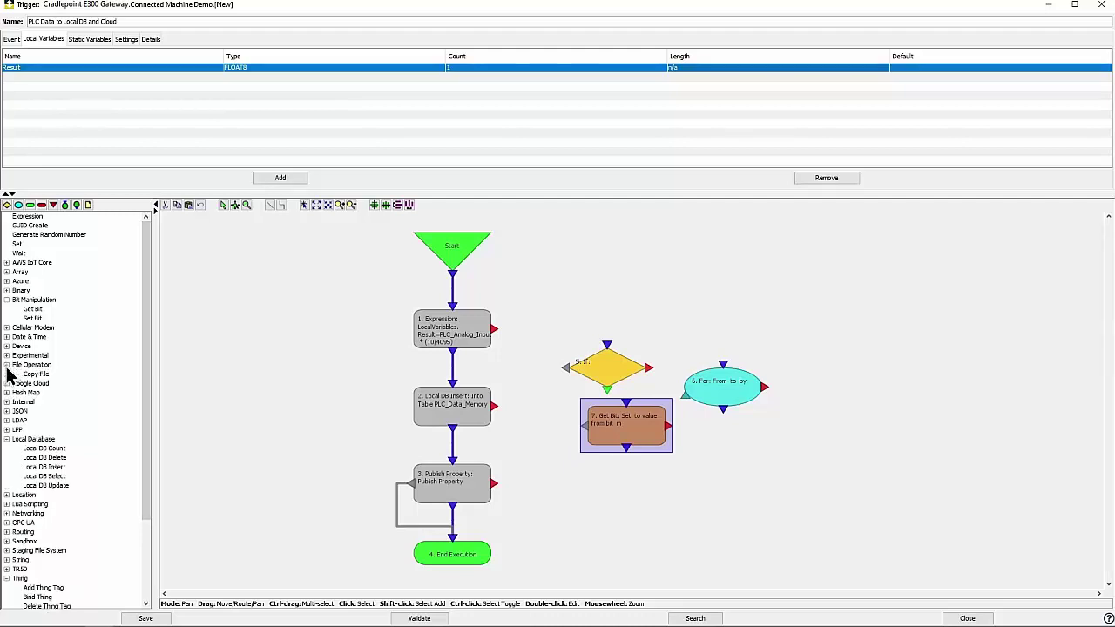
{"action": "left_click", "coordinate": [35, 374]}
{"action": "left_click", "coordinate": [780, 464]}
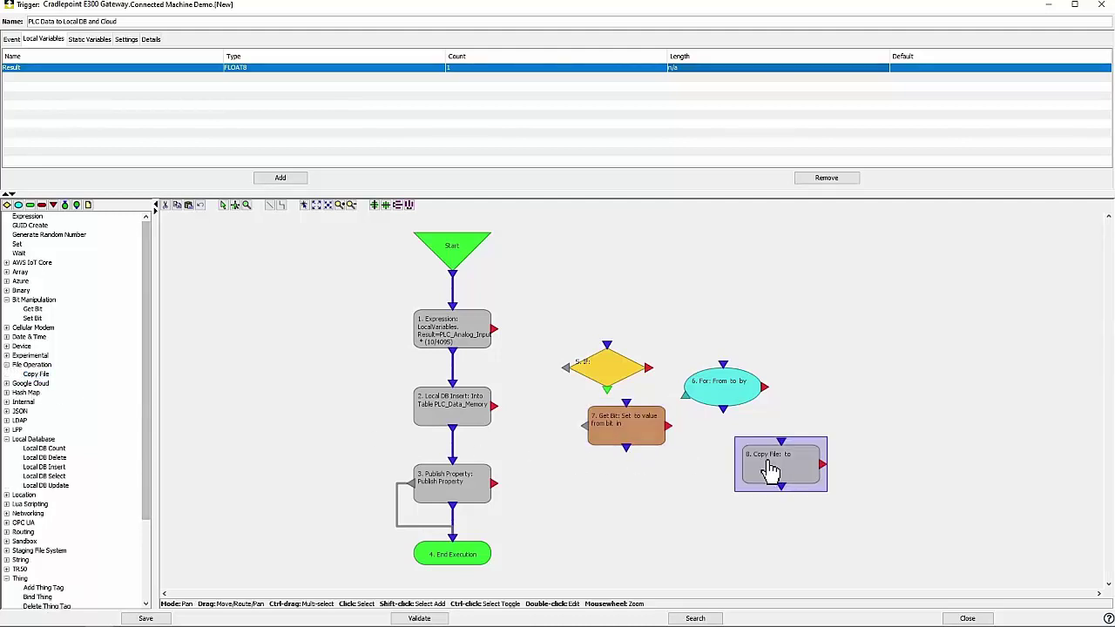
- Place a Topic Publish action from AWS IoT Core and a Send Telemetry to IoT Hub action from Azure beside the flow
{"action": "left_click", "coordinate": [7, 262]}
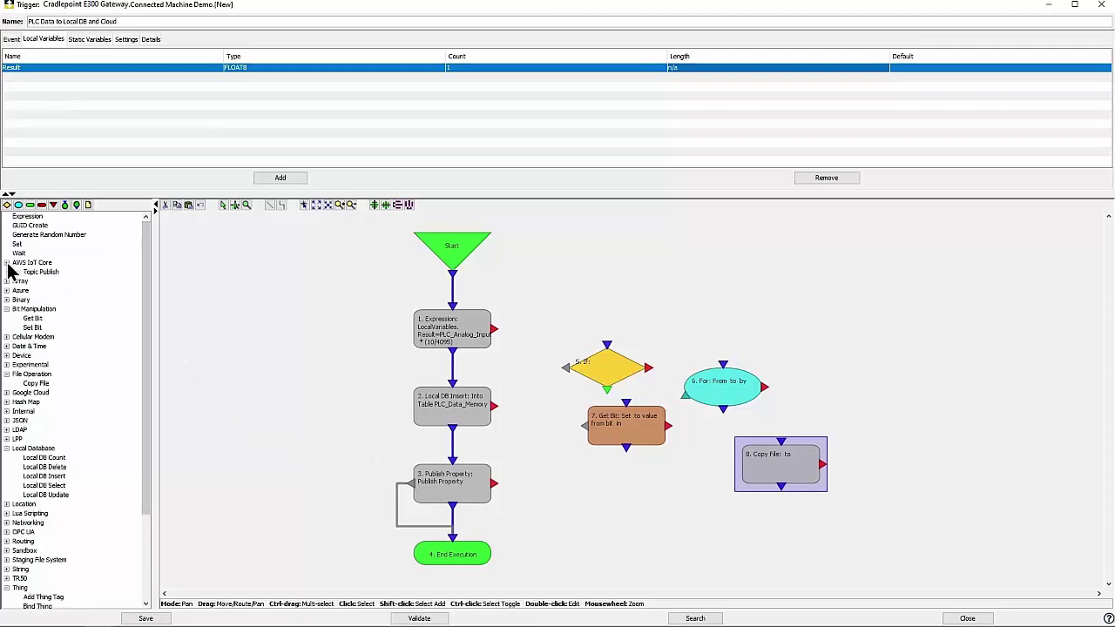
{"action": "left_click", "coordinate": [40, 273]}
{"action": "left_click", "coordinate": [806, 340]}
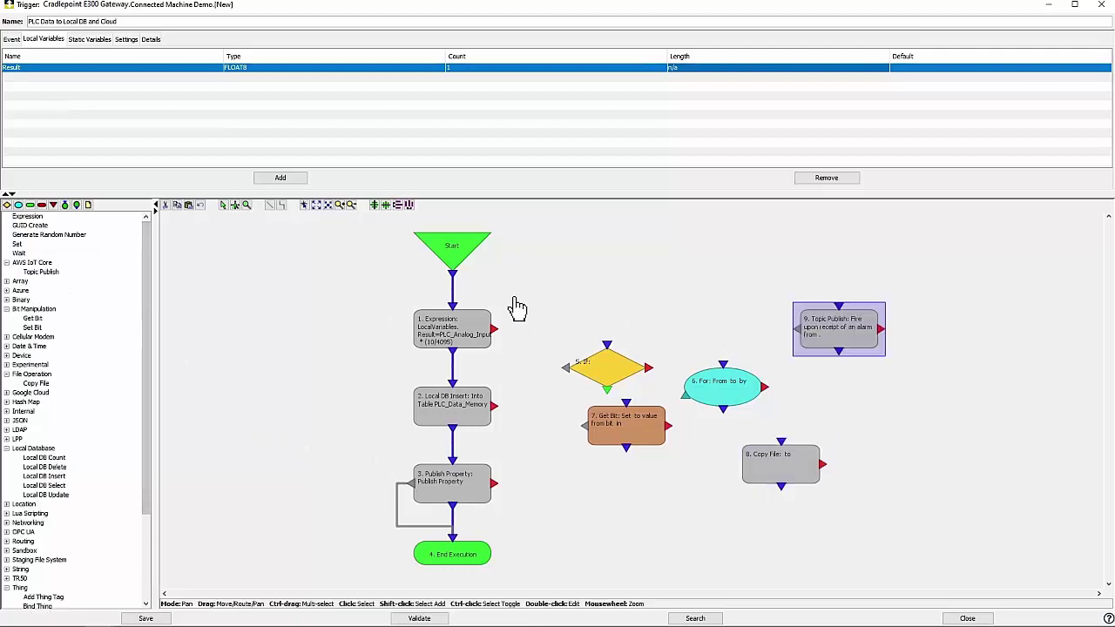
{"action": "left_click", "coordinate": [7, 290]}
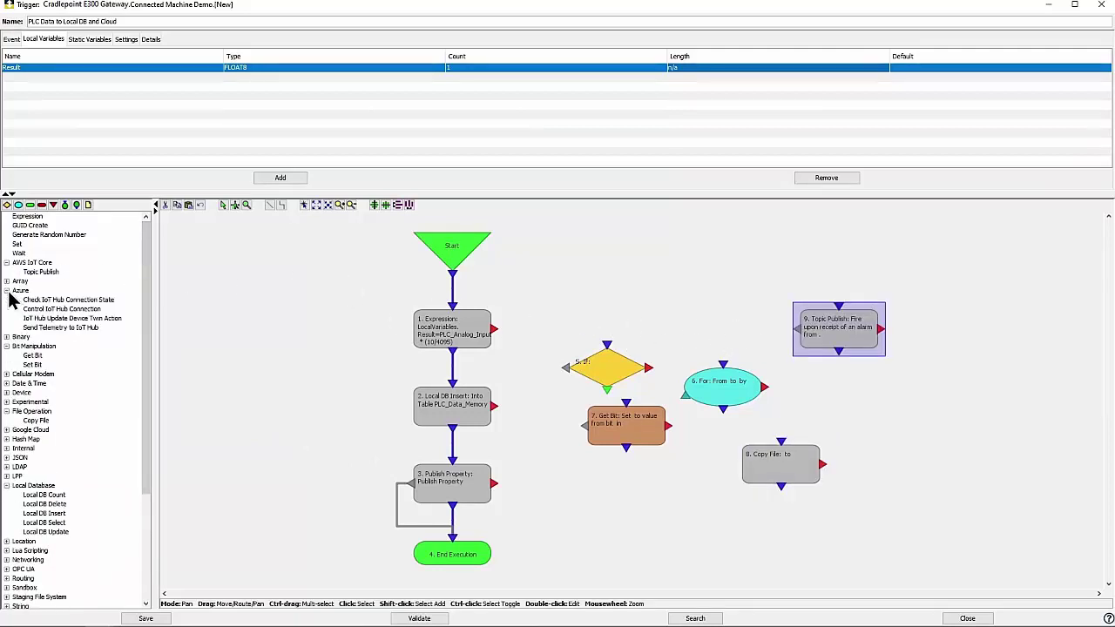
{"action": "left_click", "coordinate": [57, 328]}
{"action": "left_click", "coordinate": [907, 405]}
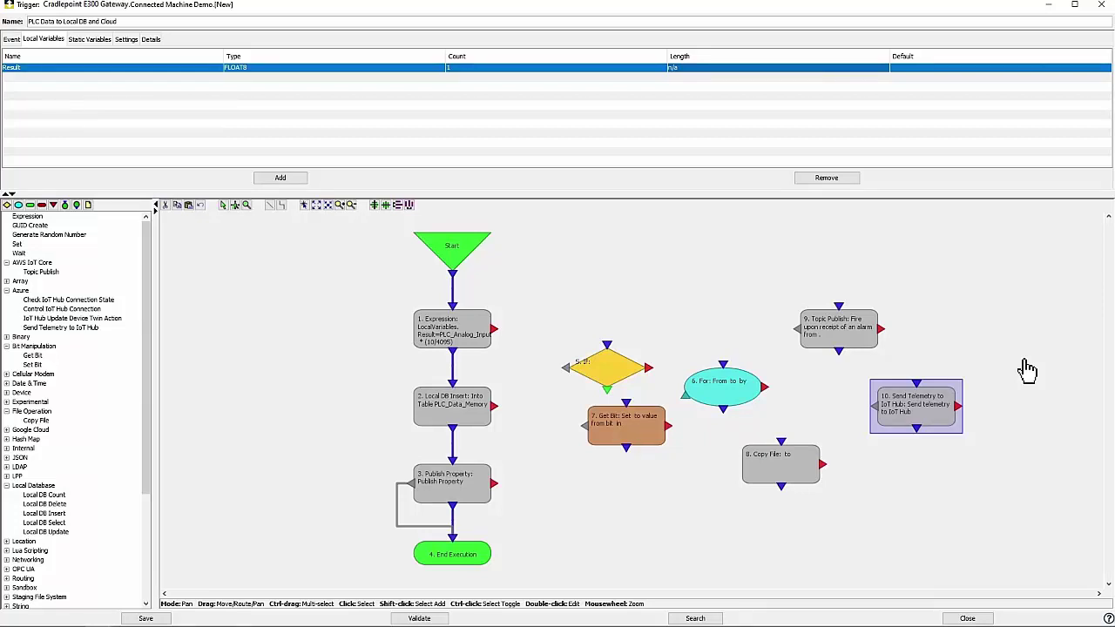
- Delete the unconnected Send Telemetry, Topic Publish, Copy File, For, Get Bit and If nodes beside the main flow
{"action": "left_click_drag", "start_coordinate": [925, 416], "coordinate": [844, 321]}
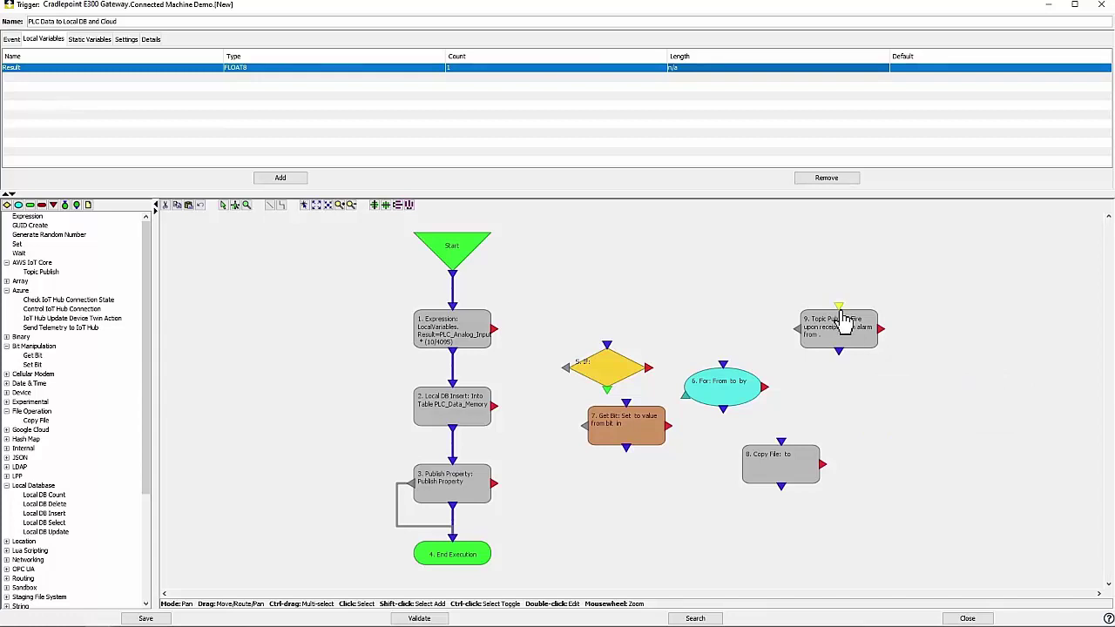
{"action": "left_click", "coordinate": [843, 323]}
{"action": "key", "text": "Delete"}
{"action": "left_click", "coordinate": [780, 461]}
{"action": "key", "text": "Delete"}
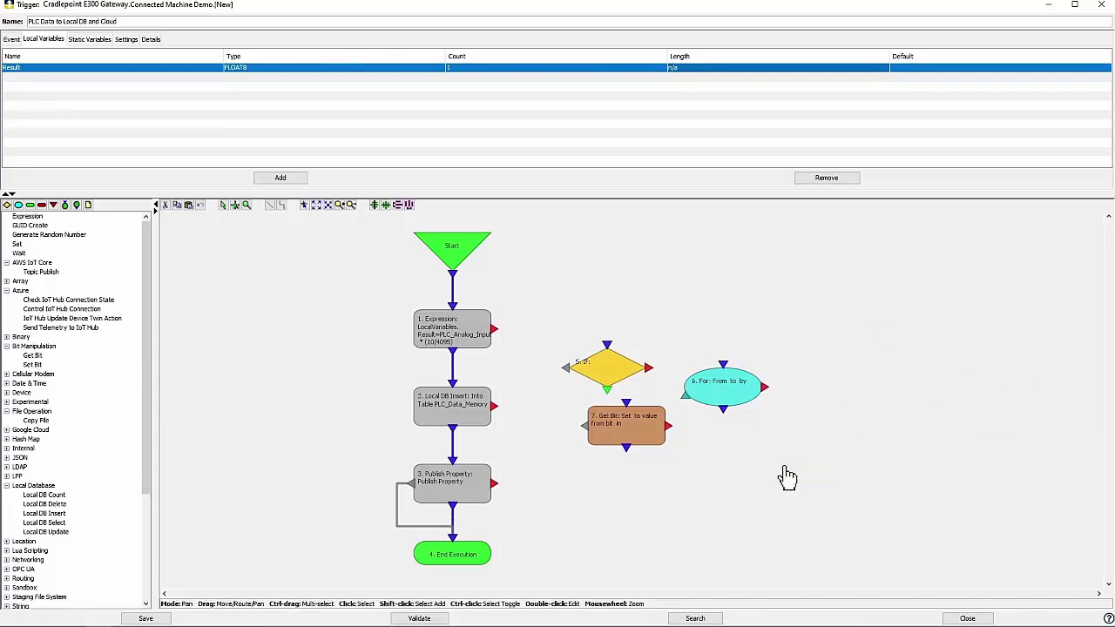
{"action": "left_click", "coordinate": [730, 399]}
{"action": "key", "text": "Delete"}
{"action": "left_click", "coordinate": [636, 423]}
{"action": "key", "text": "Delete"}
{"action": "left_click", "coordinate": [618, 377]}
{"action": "key", "text": "Delete"}
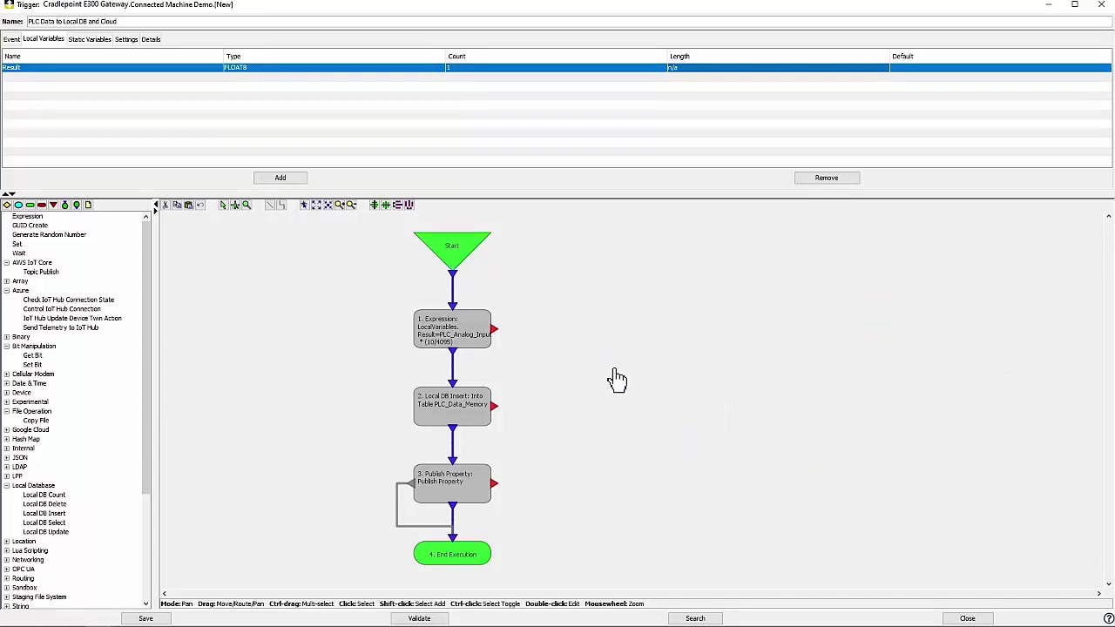
- Save the PLC Data to Local DB and Cloud trigger and start it in the Connected Machine Demo project
{"action": "left_click", "coordinate": [161, 618]}
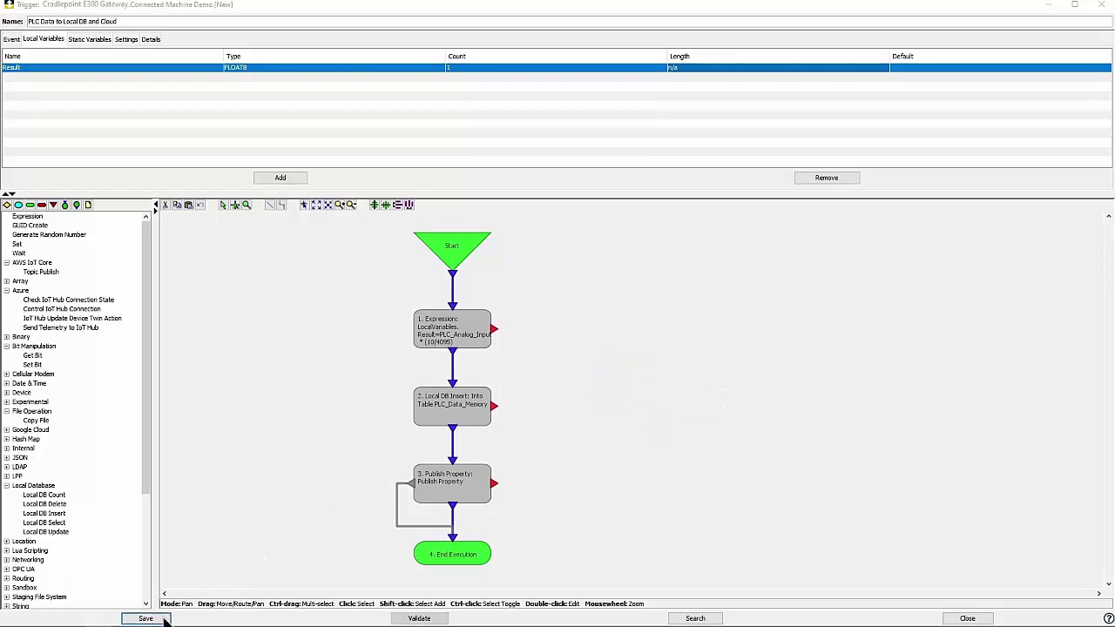
{"action": "left_click", "coordinate": [575, 340]}
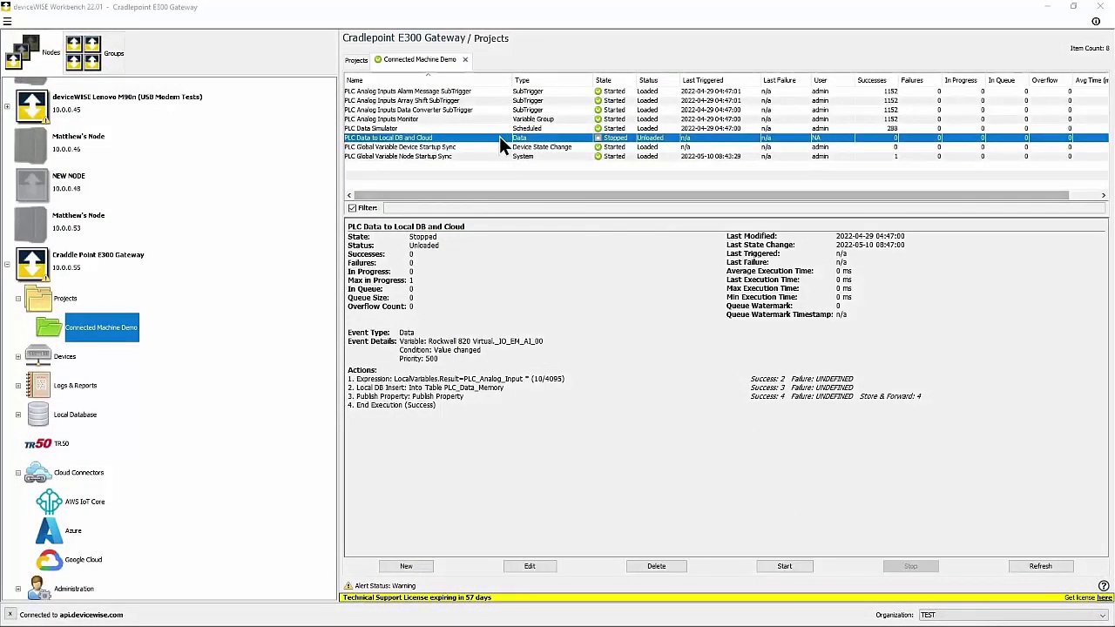
{"action": "right_click", "coordinate": [499, 136]}
{"action": "left_click", "coordinate": [538, 226]}
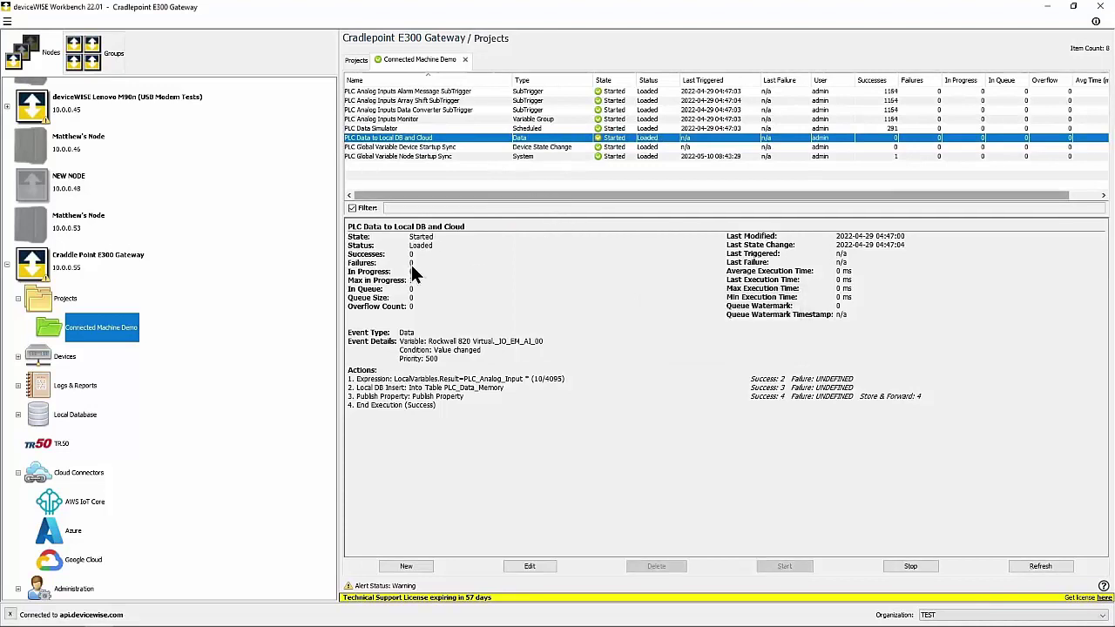
- Refresh the PLC_Data_Memory table in the gateway's local database and examine the raw data, converted data and timestamps of the logged rows
{"action": "left_click", "coordinate": [82, 415]}
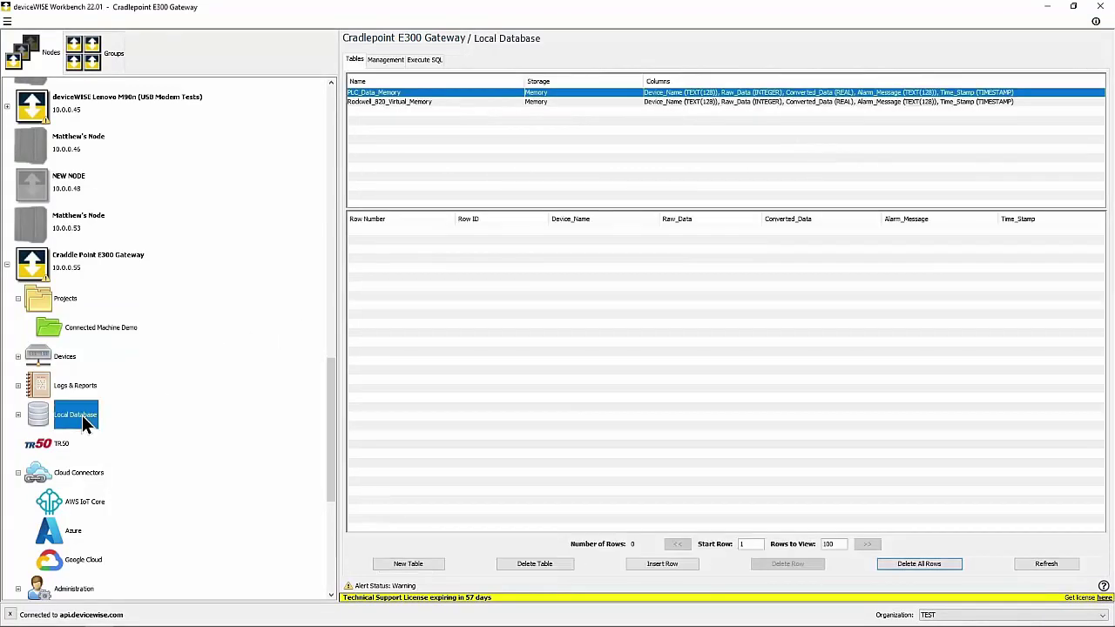
{"action": "left_click", "coordinate": [1029, 566]}
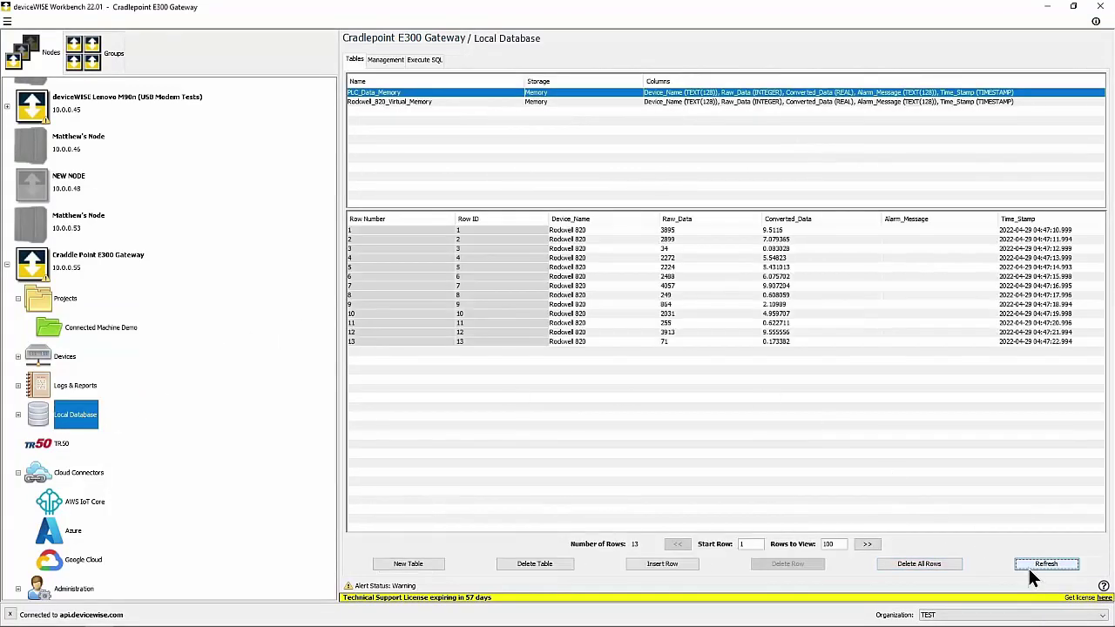
{"action": "left_click", "coordinate": [701, 230]}
{"action": "left_click", "coordinate": [773, 232]}
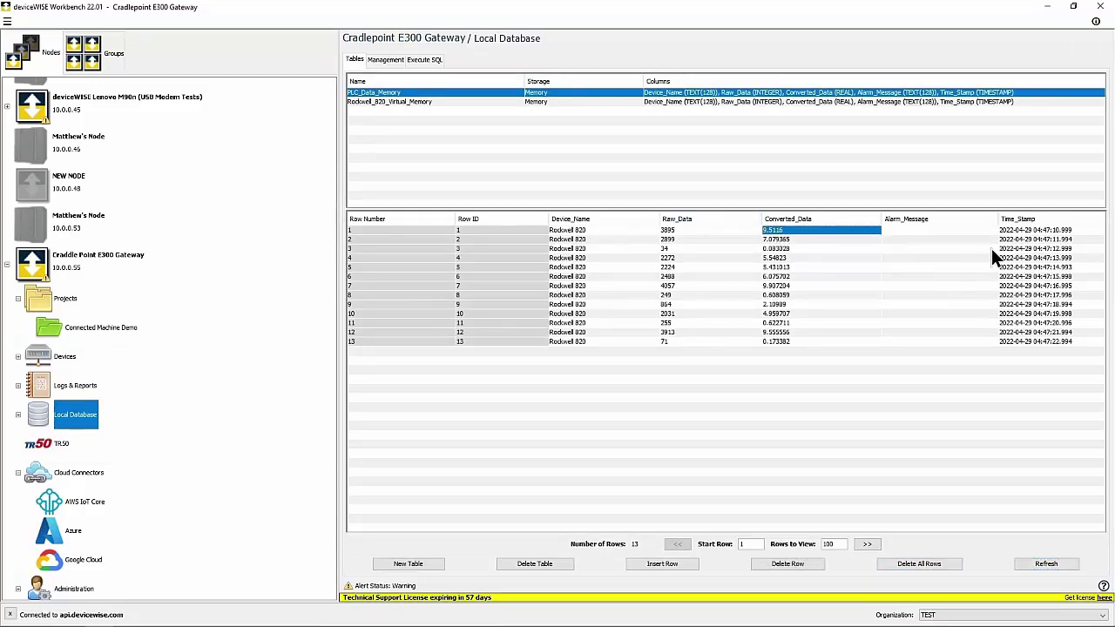
{"action": "left_click", "coordinate": [1025, 231]}
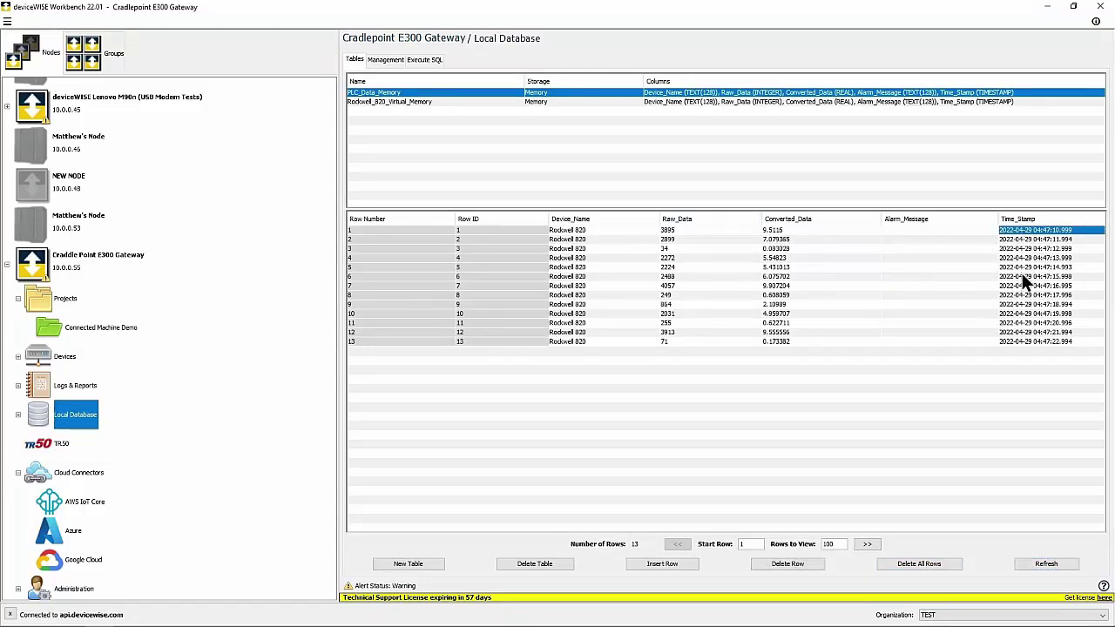
{"action": "left_click", "coordinate": [1039, 563]}
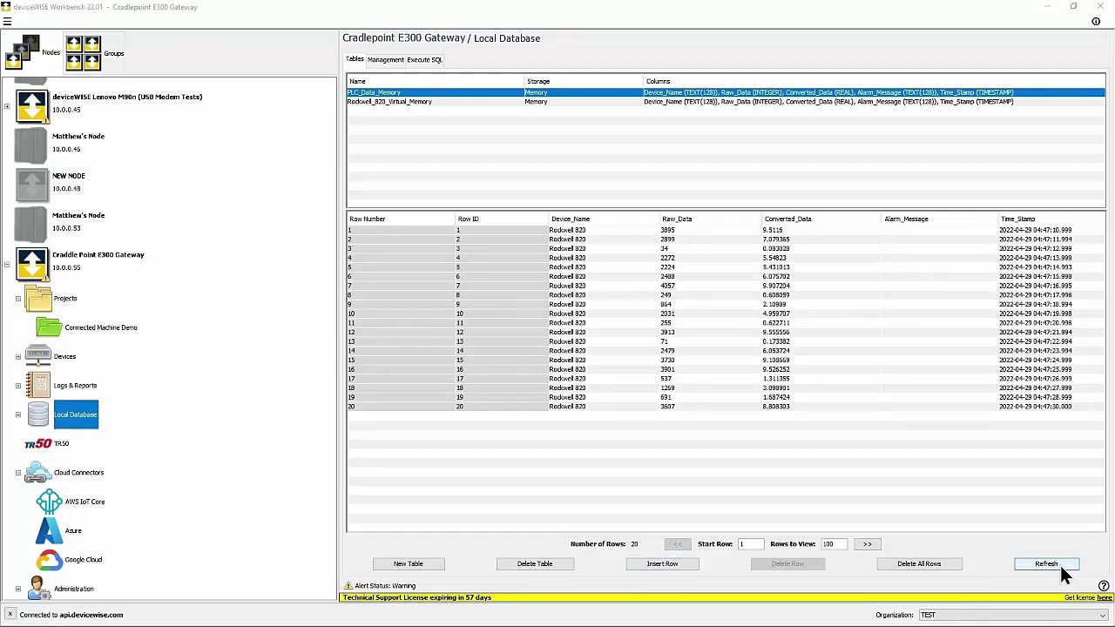
- Switch to the Telit IoT Portal and add the data_collector tag to the Cradlepoint E300 Demo Unit thing, updating it
{"action": "key", "text": "alt+Tab"}
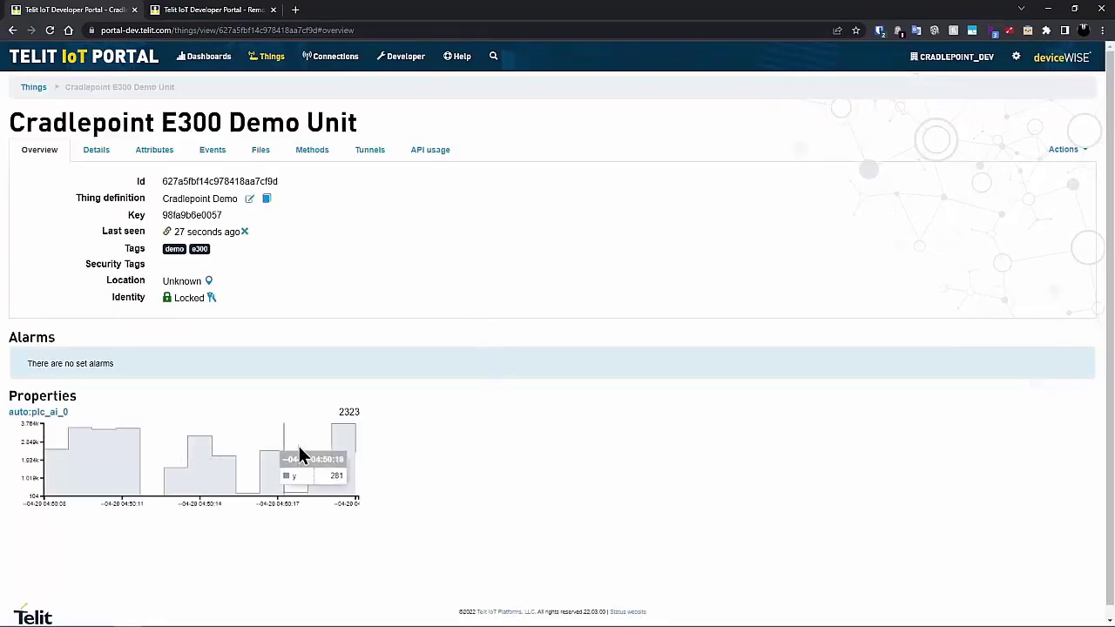
{"action": "left_click", "coordinate": [1072, 157]}
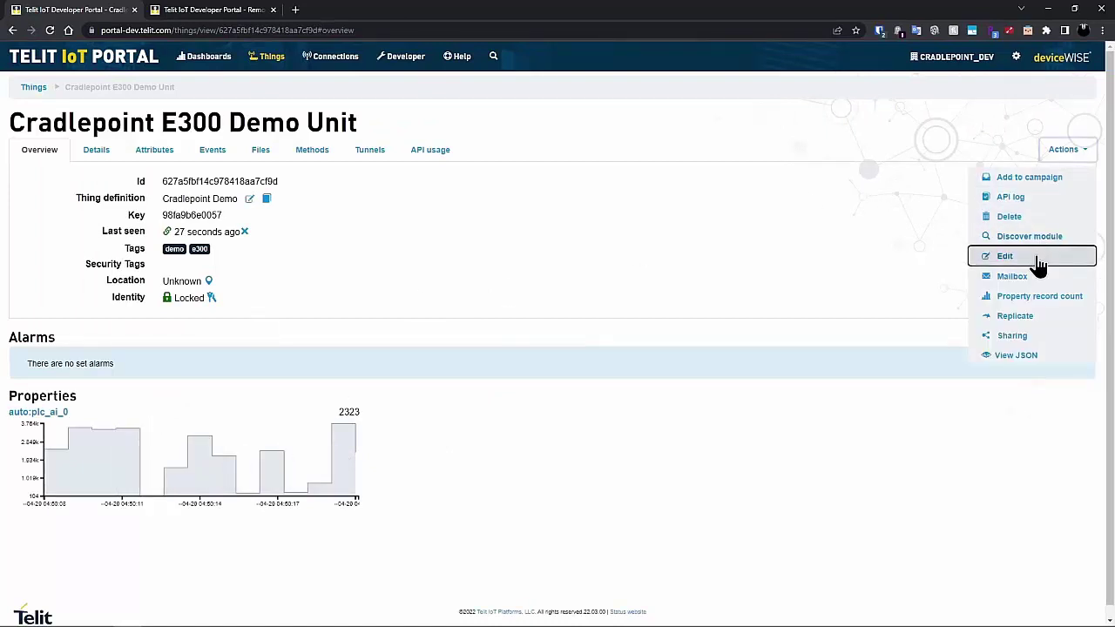
{"action": "left_click", "coordinate": [973, 259]}
{"action": "left_click", "coordinate": [499, 249]}
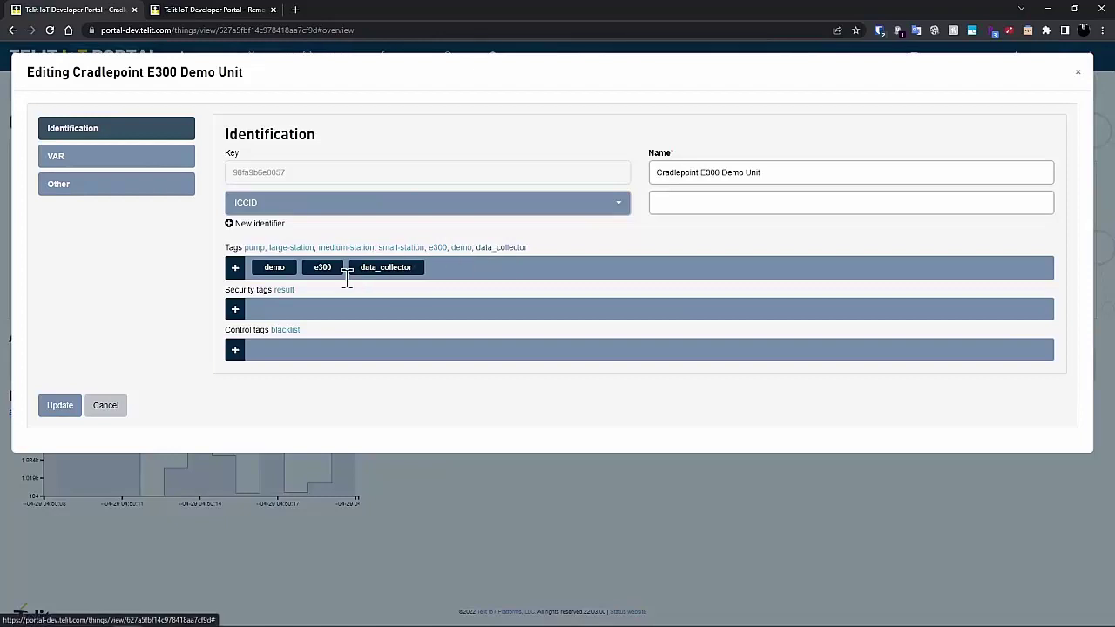
{"action": "left_click", "coordinate": [66, 408]}
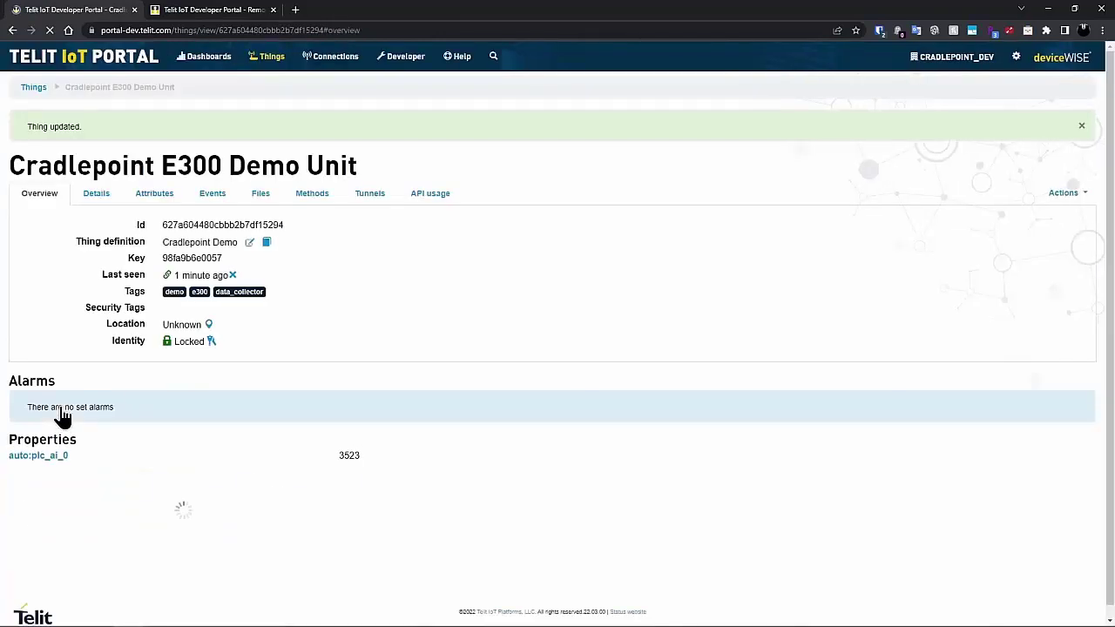
- Examine the Remote Data Transfer trigger's routing, inspecting its event, expression, property publish, first If, high-voltage alarm and method execution nodes
{"action": "left_click", "coordinate": [209, 10]}
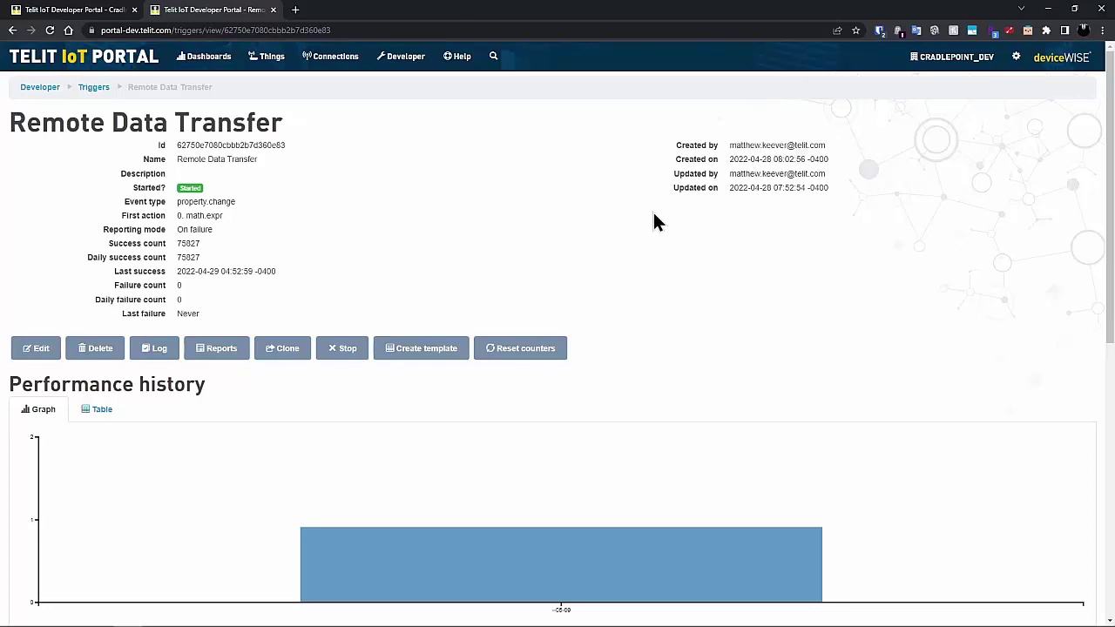
{"action": "scroll", "coordinate": [655, 213], "scroll_direction": "down", "scroll_amount": 6}
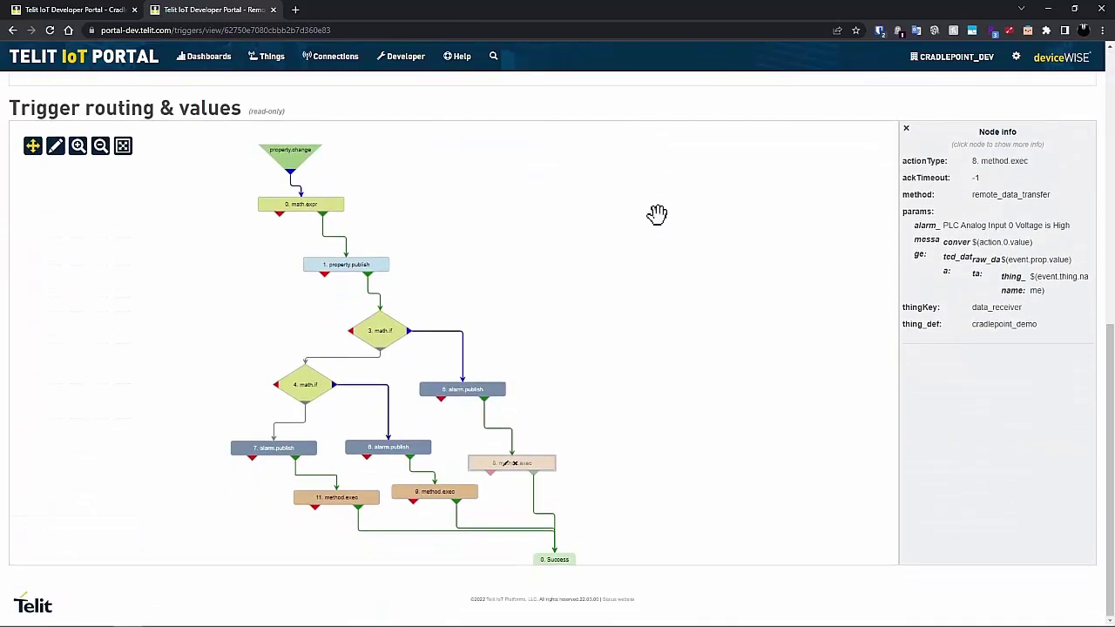
{"action": "left_click", "coordinate": [291, 161]}
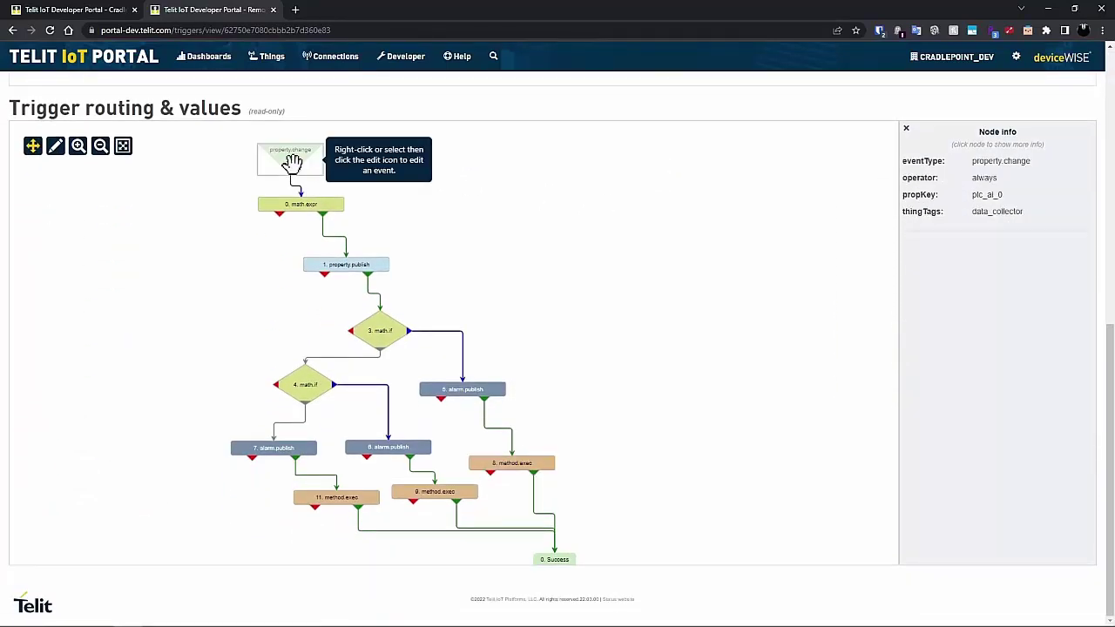
{"action": "left_click", "coordinate": [330, 204]}
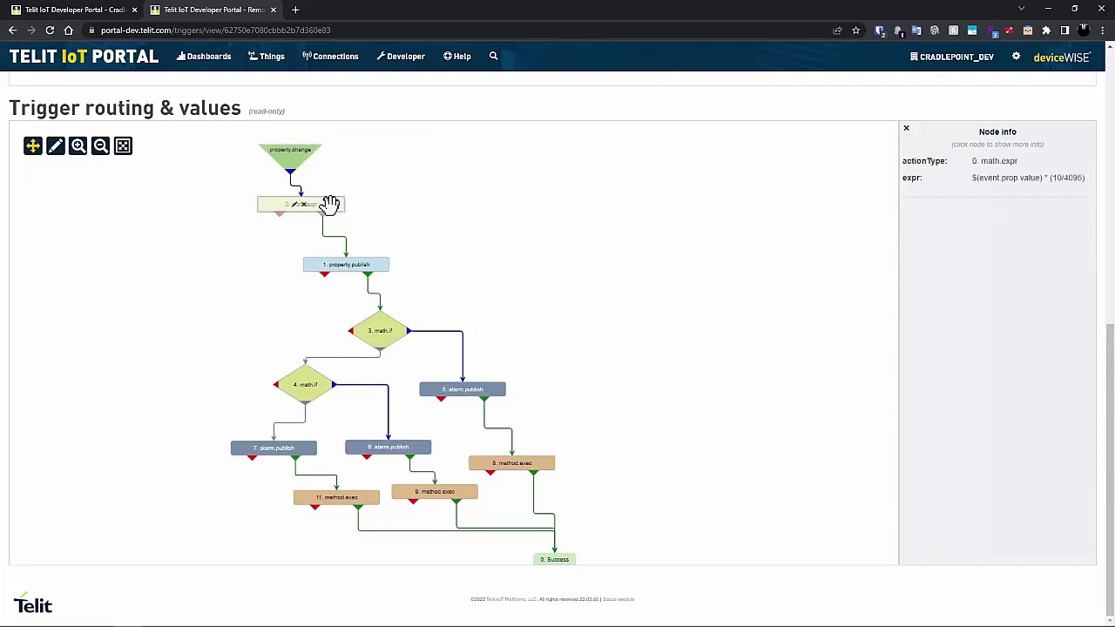
{"action": "left_click", "coordinate": [369, 267]}
{"action": "left_click", "coordinate": [391, 332]}
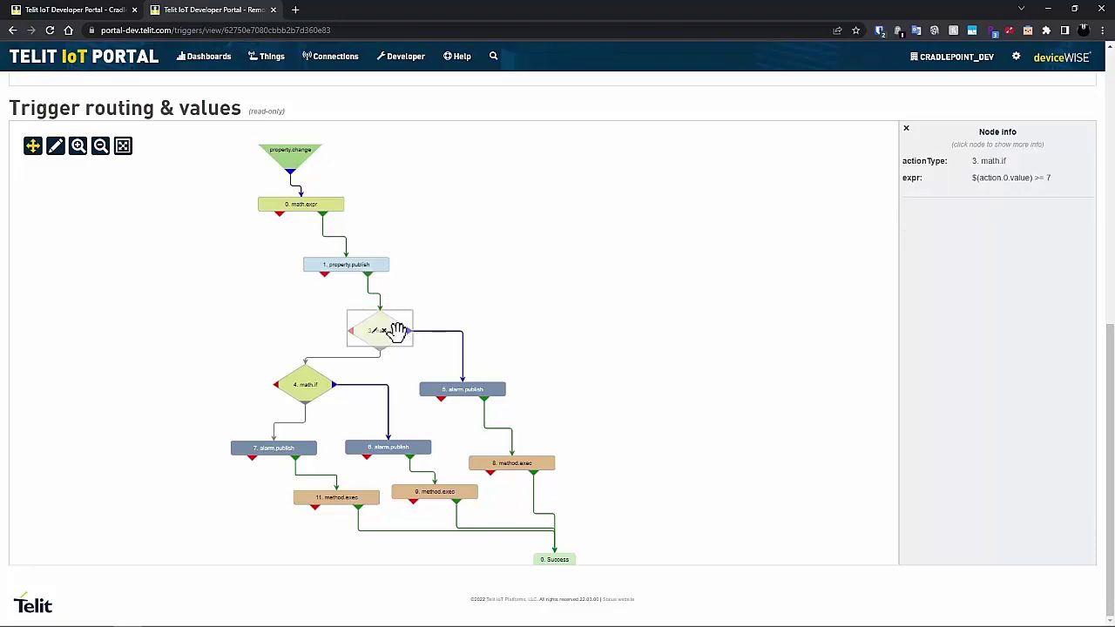
{"action": "left_click", "coordinate": [498, 392]}
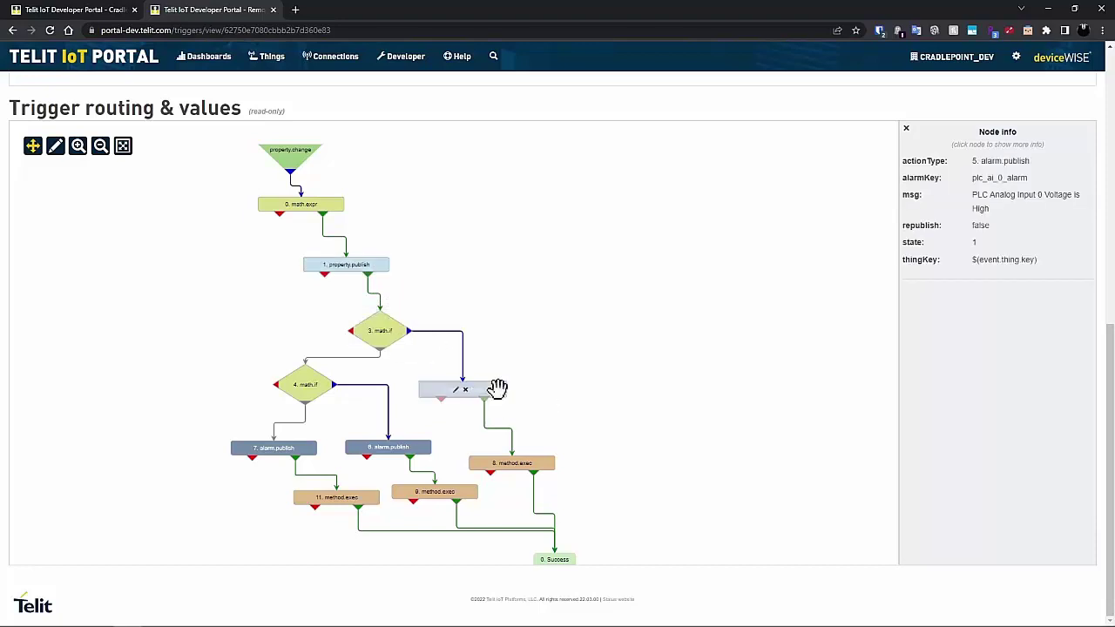
{"action": "left_click", "coordinate": [535, 463]}
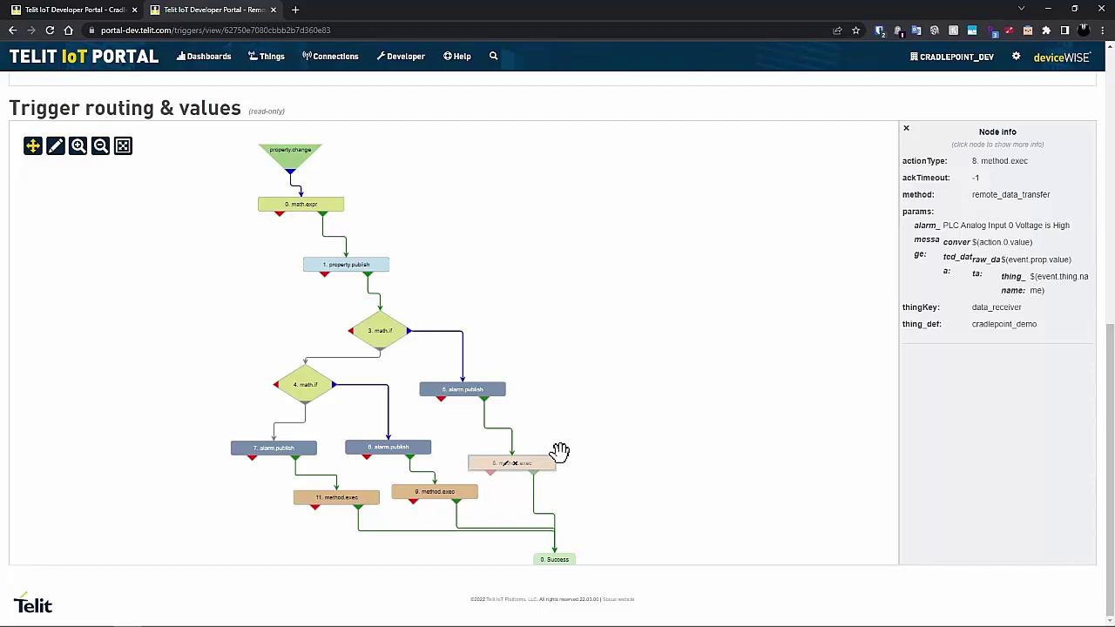
- Reload the Cradlepoint E300 Demo Unit page and open PLC AI 0 Alarm and auto:plc_ai_0_converted_data in separate browser tabs
{"action": "left_click", "coordinate": [83, 10]}
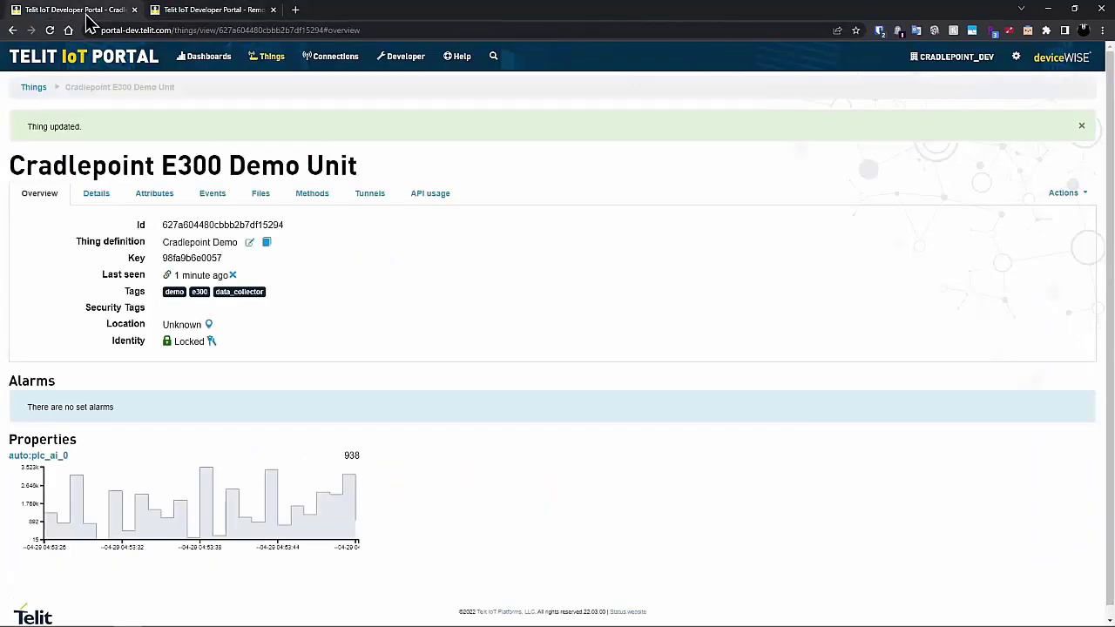
{"action": "left_click", "coordinate": [51, 30]}
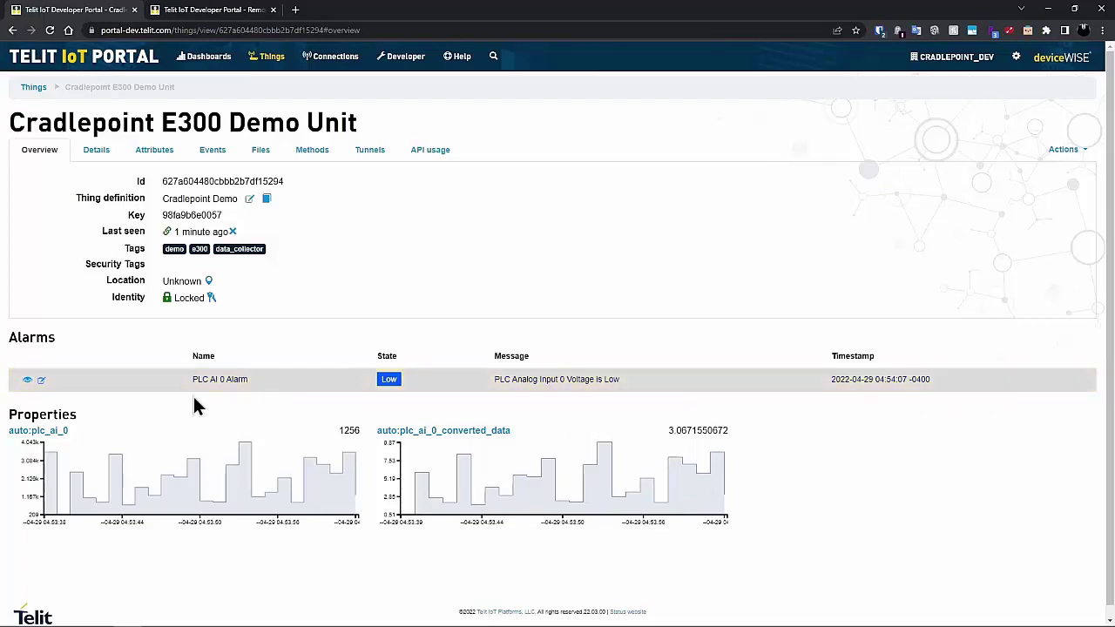
{"action": "right_click", "coordinate": [27, 383]}
{"action": "left_click", "coordinate": [54, 392]}
{"action": "right_click", "coordinate": [428, 434]}
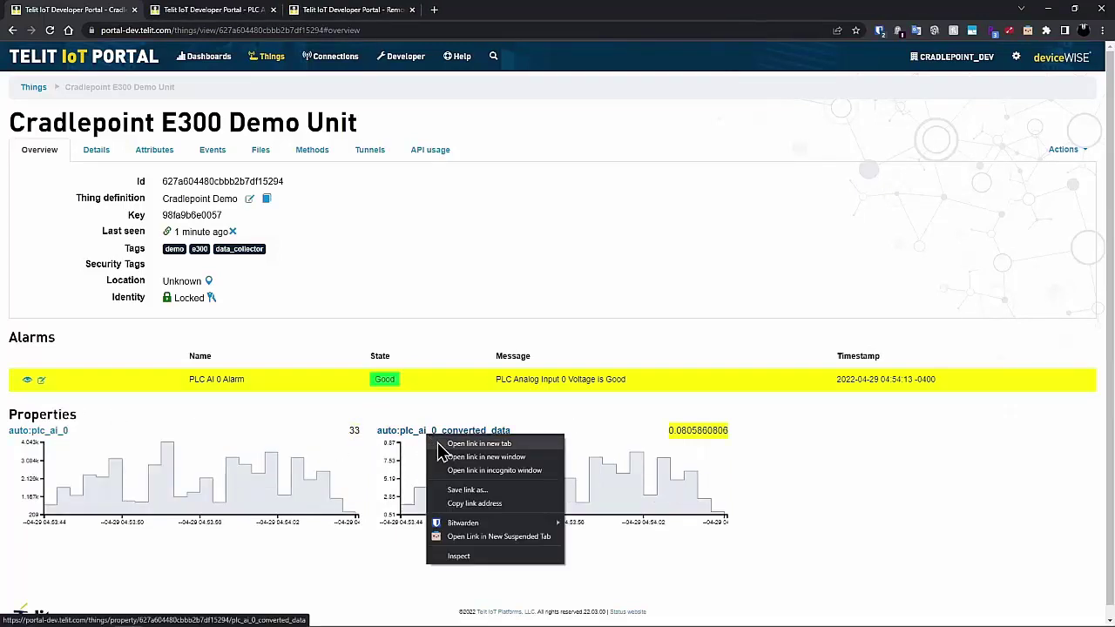
{"action": "left_click", "coordinate": [439, 445]}
- Review the PLC AI 0 Alarm history as count and duration charts, a timeline and a table
{"action": "left_click", "coordinate": [228, 10]}
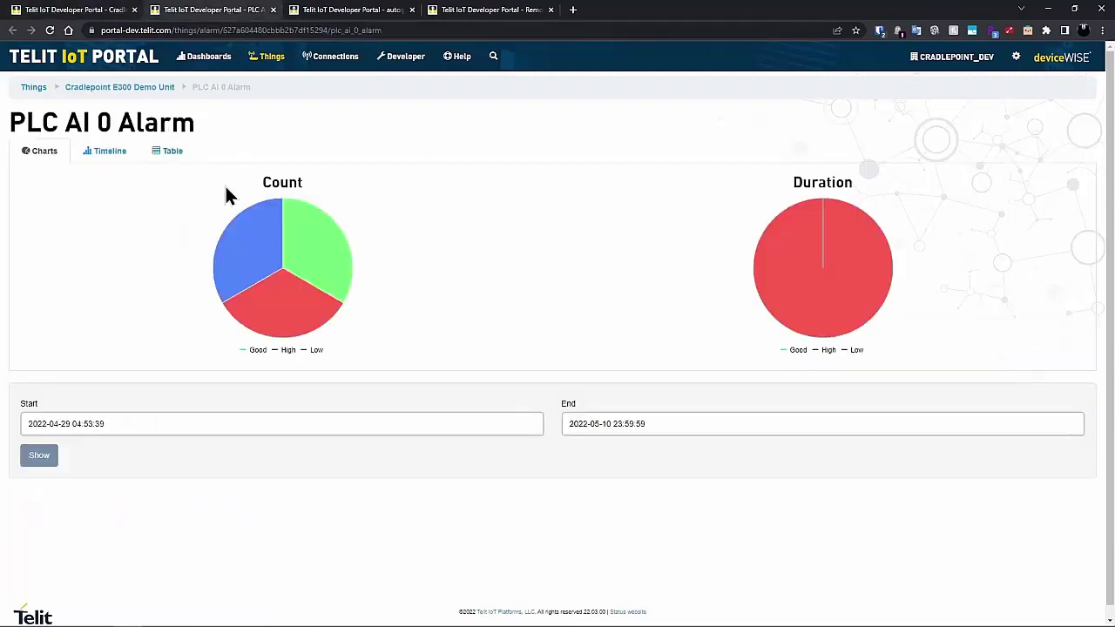
{"action": "mouse_move", "coordinate": [819, 216]}
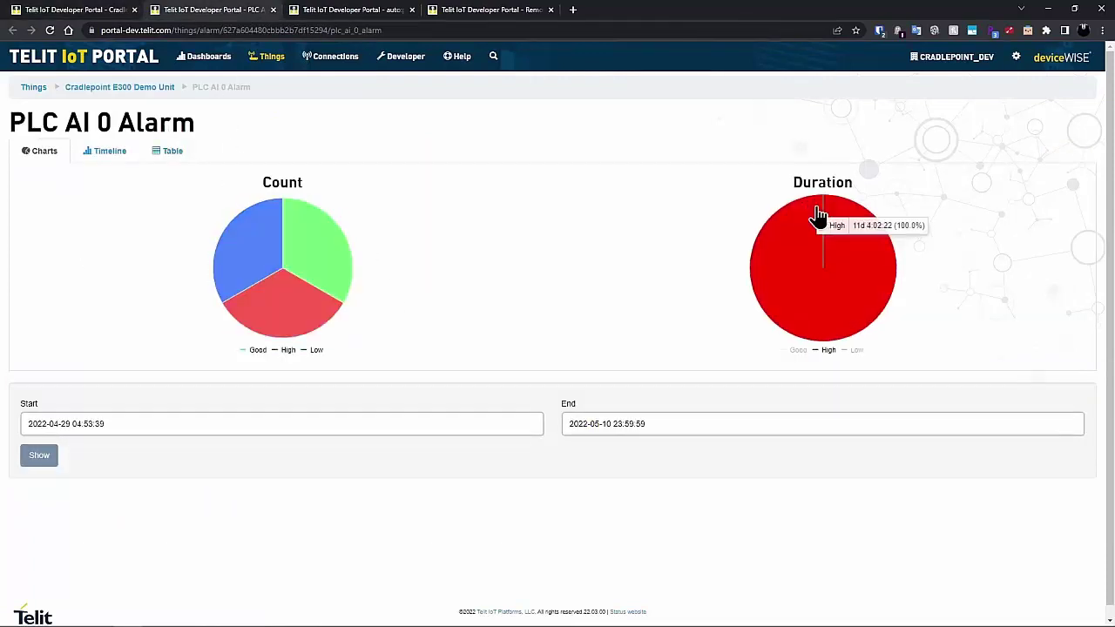
{"action": "left_click", "coordinate": [100, 151]}
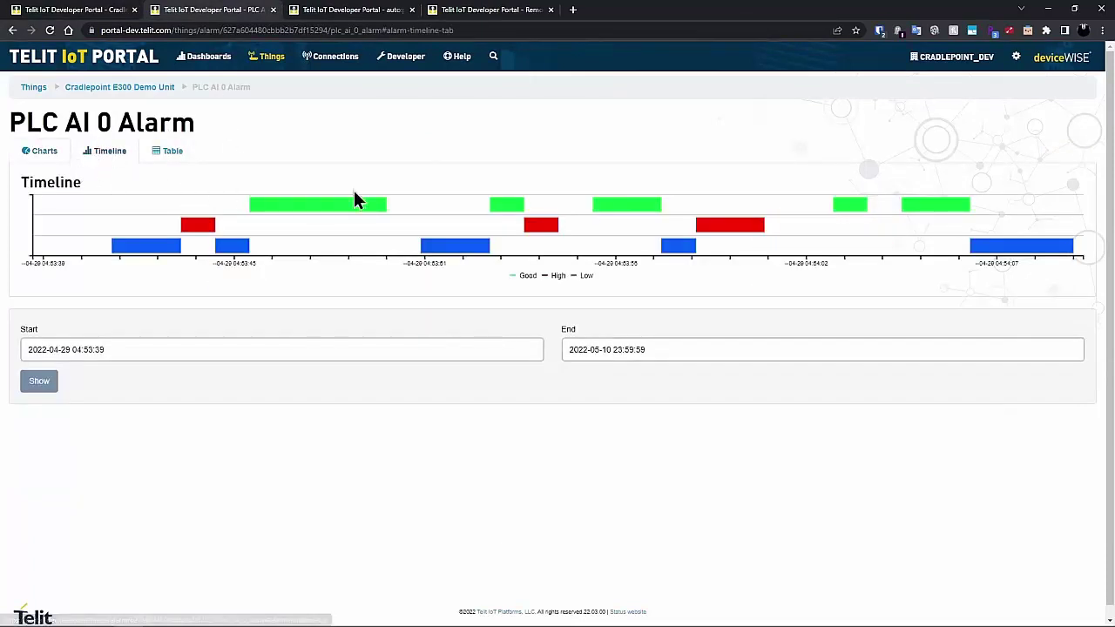
{"action": "left_click", "coordinate": [167, 151]}
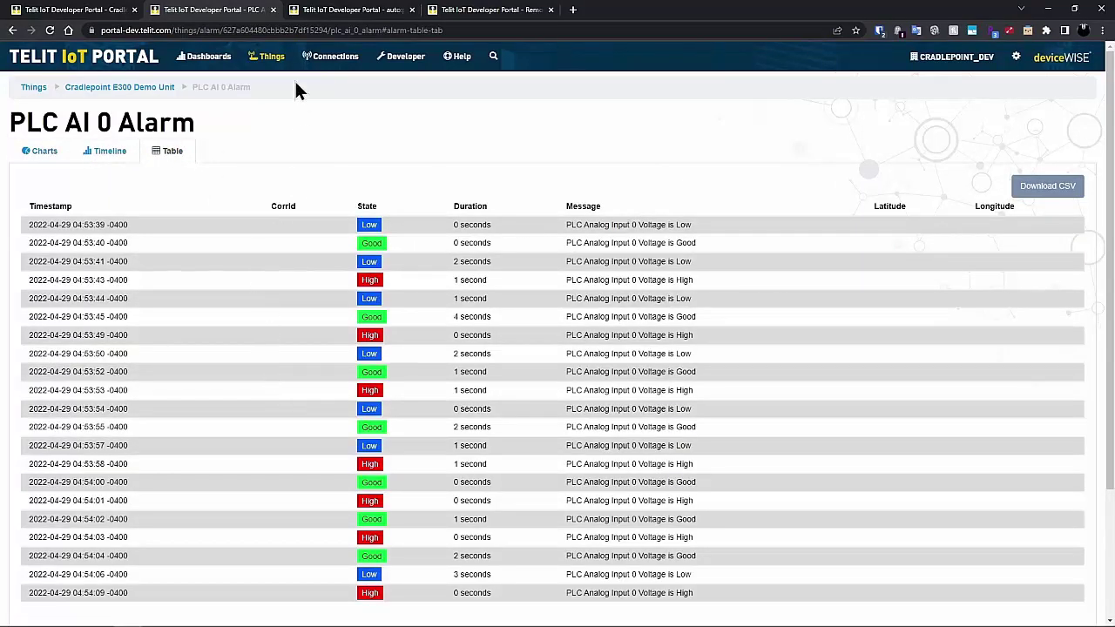
- Close the alarm page and overlay PLC AI 0 Alarm on the auto:plc_ai_0_converted_data graph
{"action": "left_click", "coordinate": [273, 9]}
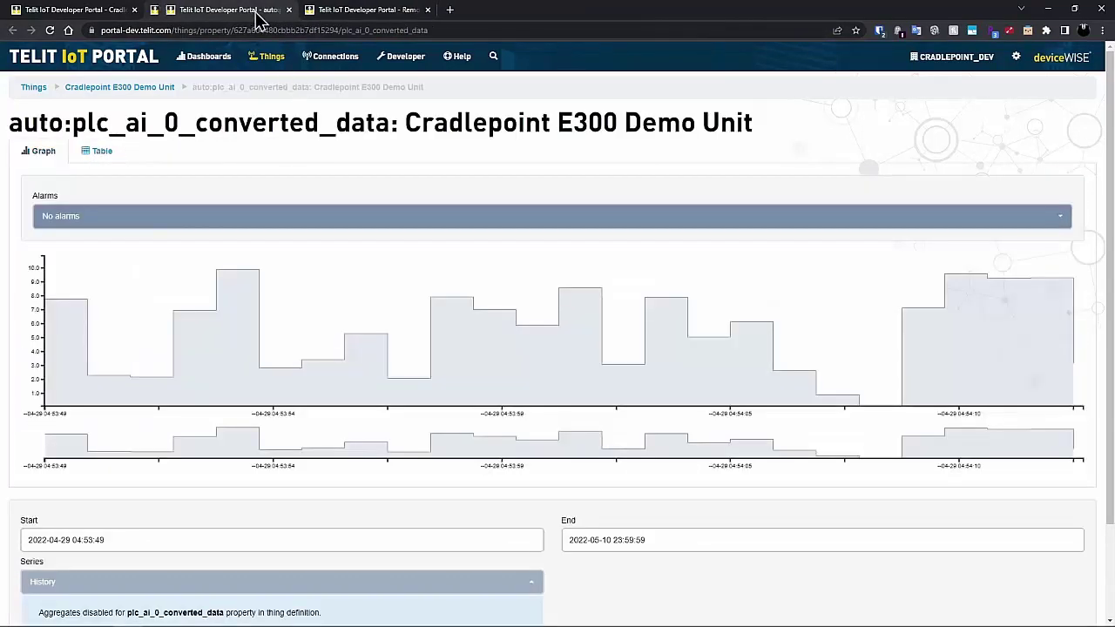
{"action": "left_click", "coordinate": [158, 227]}
{"action": "left_click", "coordinate": [149, 254]}
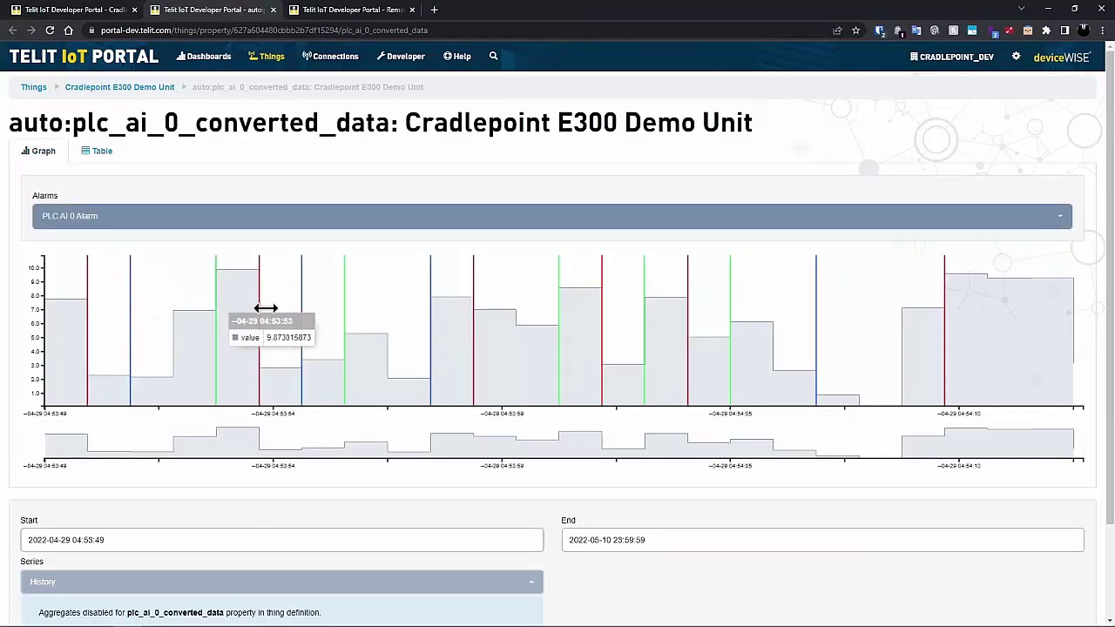
- Zoom in on the converted-data graph and shift the visible range to inspect the alarm changes around 04:53:53
{"action": "scroll", "coordinate": [485, 331], "scroll_direction": "up", "scroll_amount": 5}
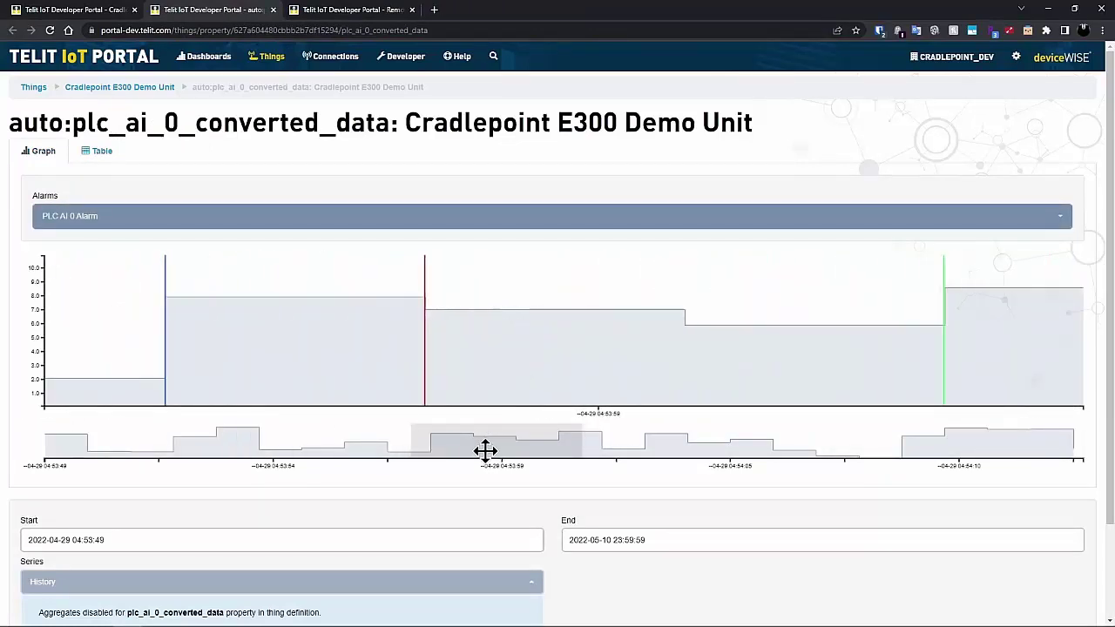
{"action": "left_click_drag", "start_coordinate": [486, 449], "coordinate": [253, 433]}
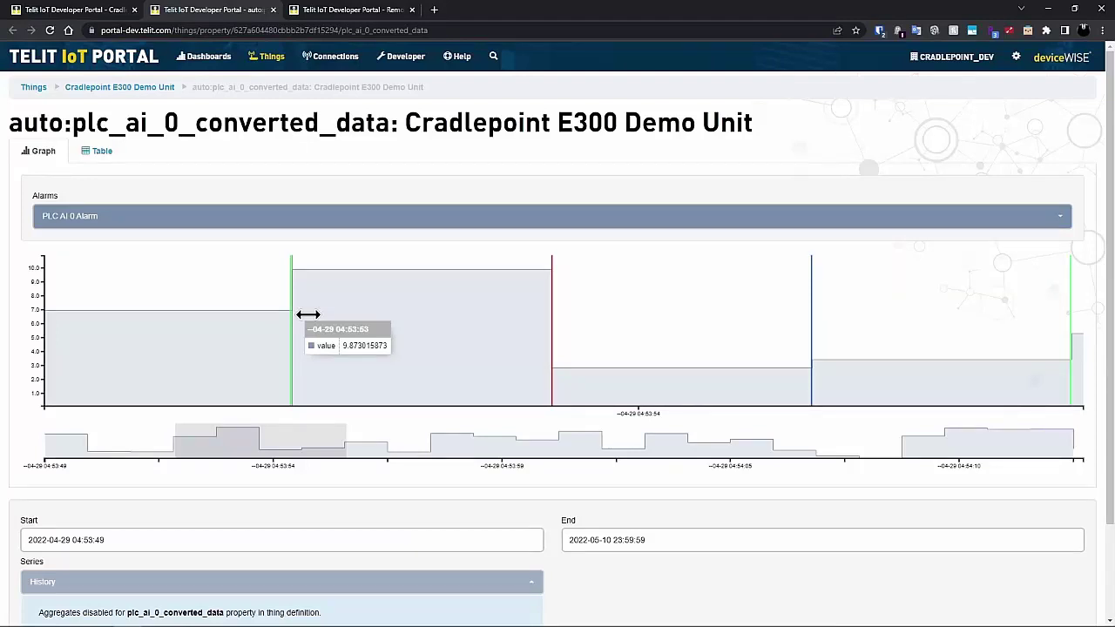
- Switch to deviceWISE Workbench and select the Data Receiver to SQL Database trigger in the Cradlepoint Data Receiver node's project of the same name
{"action": "left_click", "coordinate": [1048, 9]}
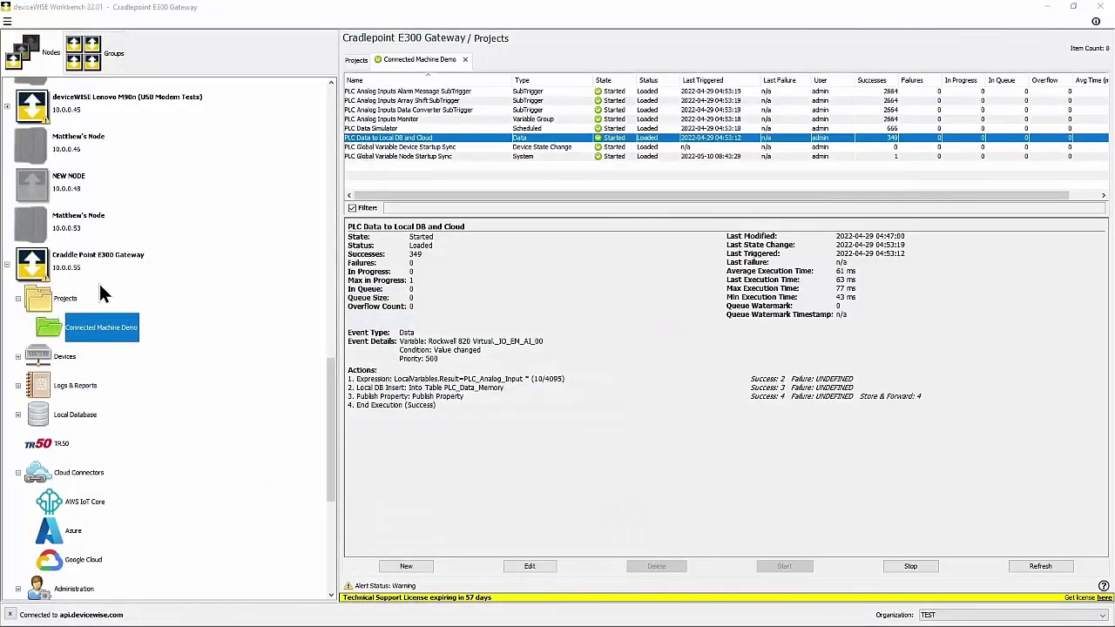
{"action": "scroll", "coordinate": [119, 302], "scroll_direction": "up", "scroll_amount": 15}
{"action": "left_click", "coordinate": [103, 339]}
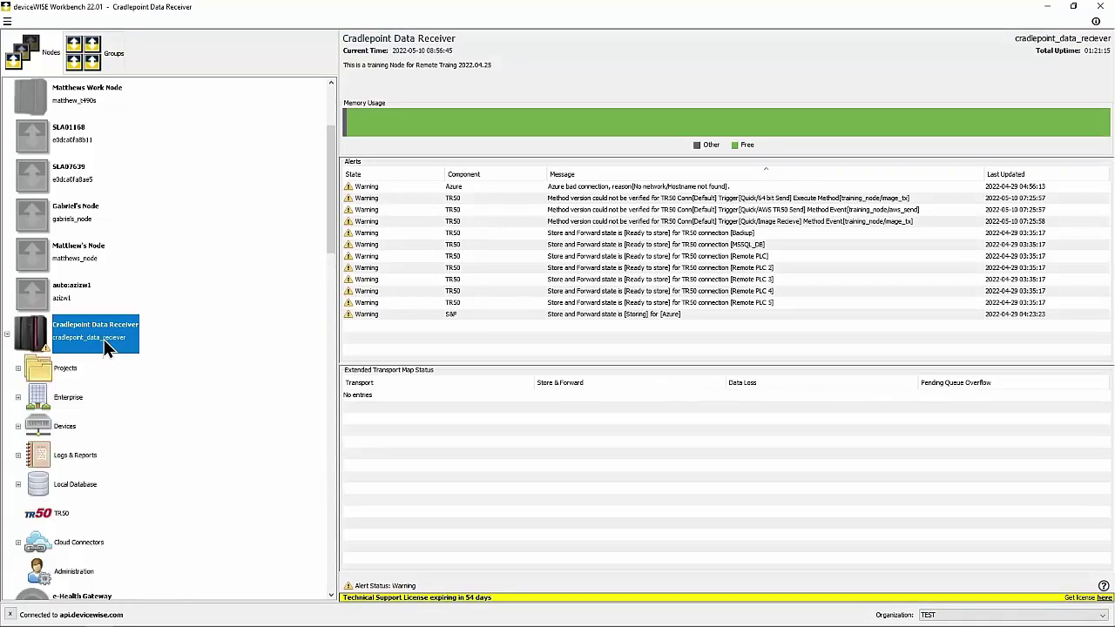
{"action": "left_click", "coordinate": [68, 368]}
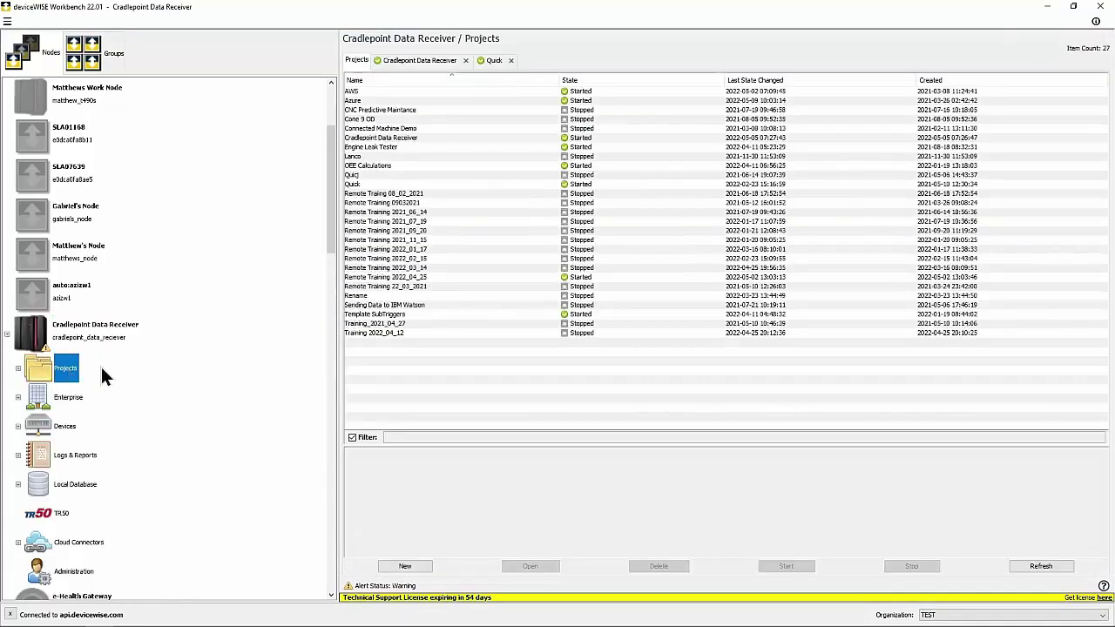
{"action": "left_click", "coordinate": [405, 61]}
{"action": "left_click", "coordinate": [401, 91]}
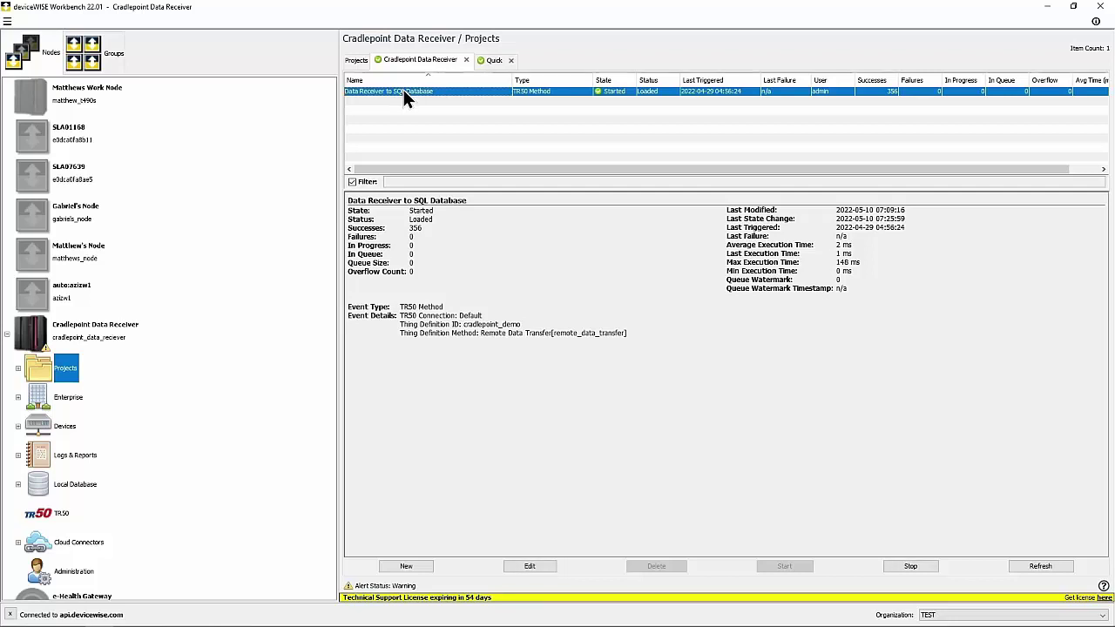